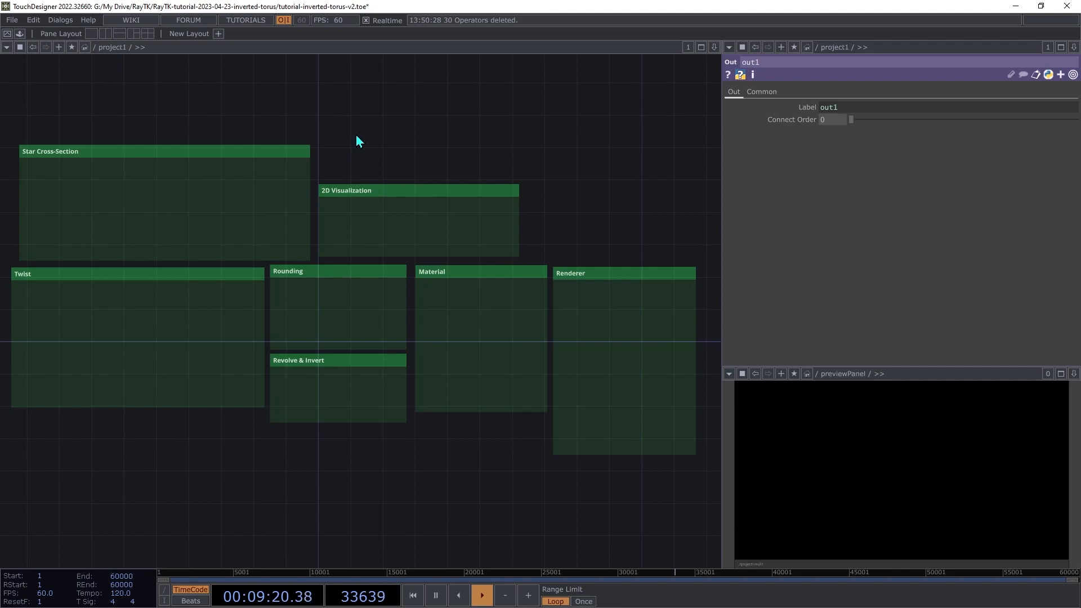
# Add a raymarchRender3D operator from the RayTK palette and place it in the upper part of the Renderer group.
pyautogui.scroll(1, 510, 346)
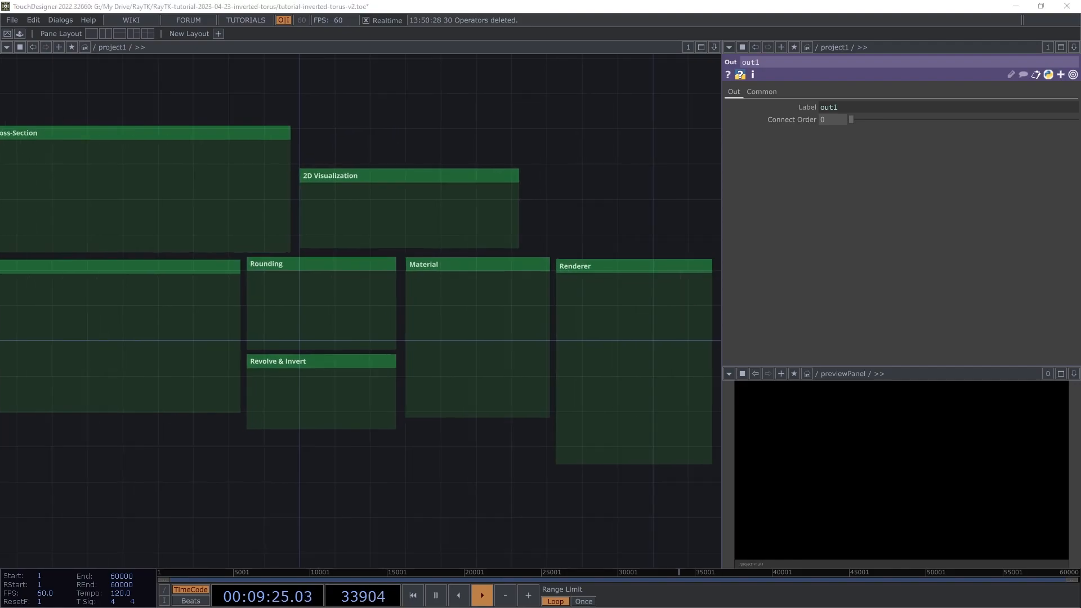
pyautogui.scroll(5, 454, 403)
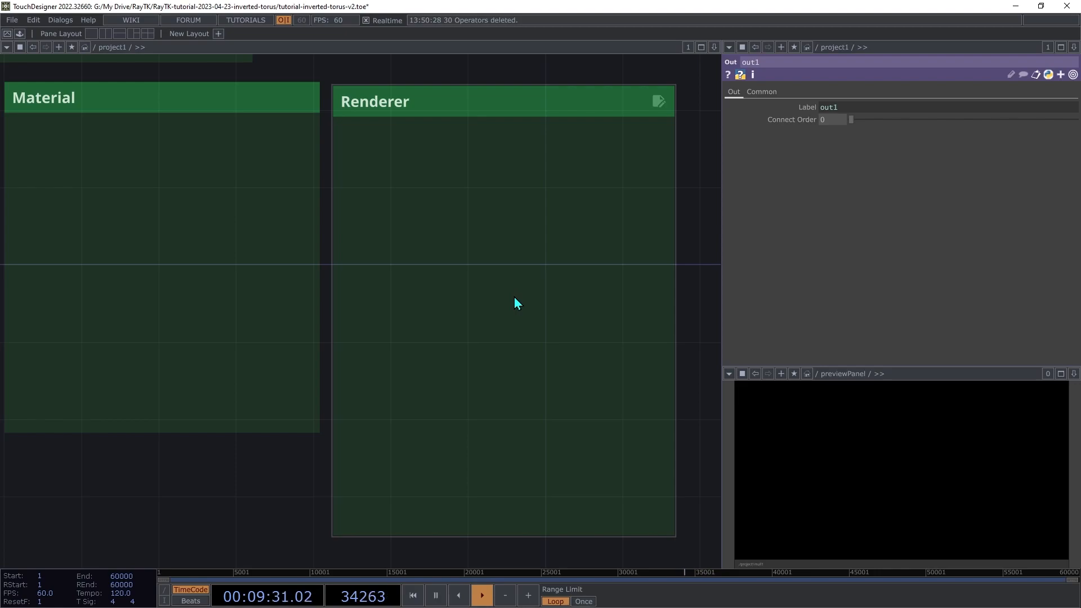
pyautogui.hotkey('alt', 'r')
pyautogui.write('ra')
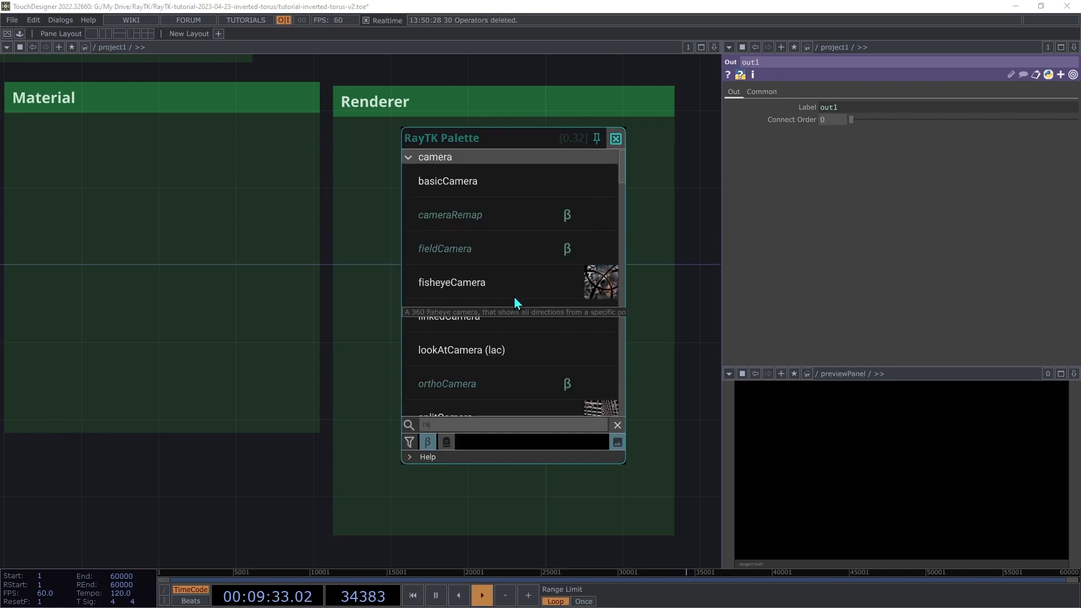
pyautogui.write('ym')
pyautogui.click(529, 217)
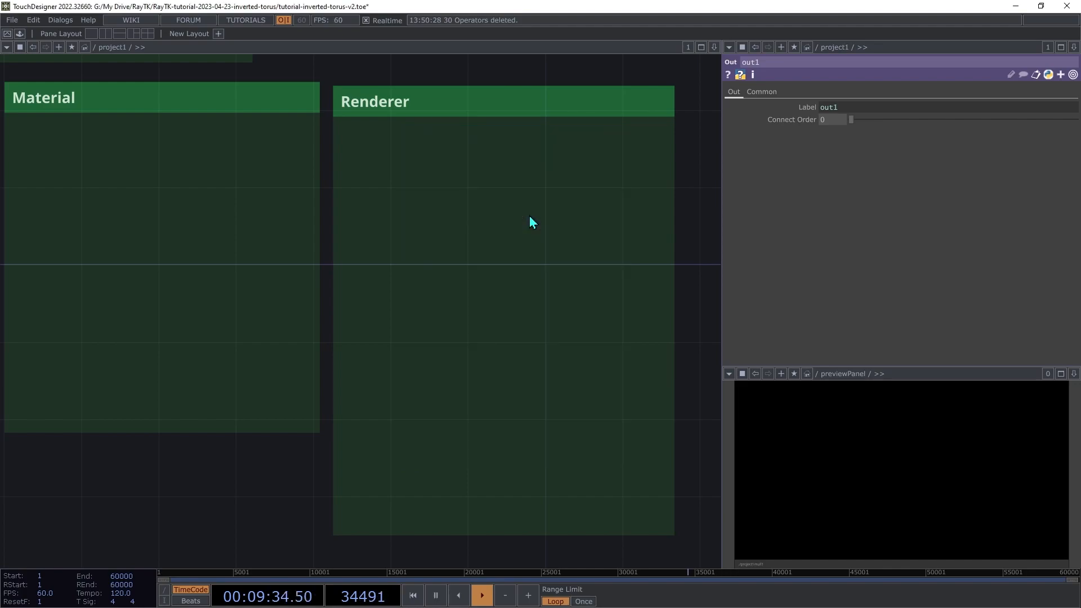
pyautogui.moveTo(341, 317); pyautogui.dragTo(549, 196)
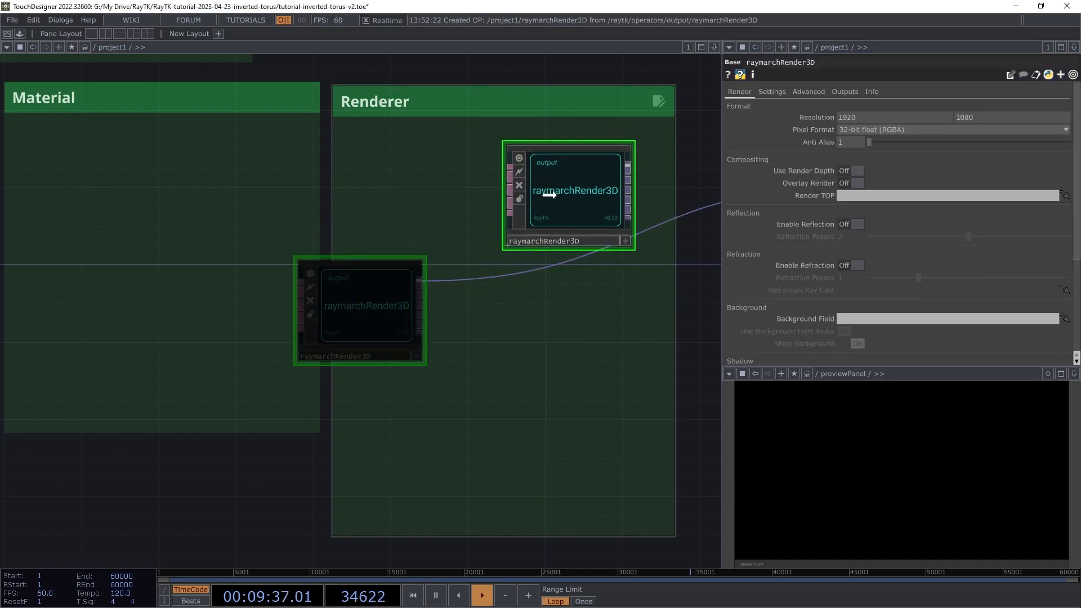
# Attach a Null TOP to the first output of raymarchRender3D, placed beside it.
pyautogui.rightClick(629, 169)
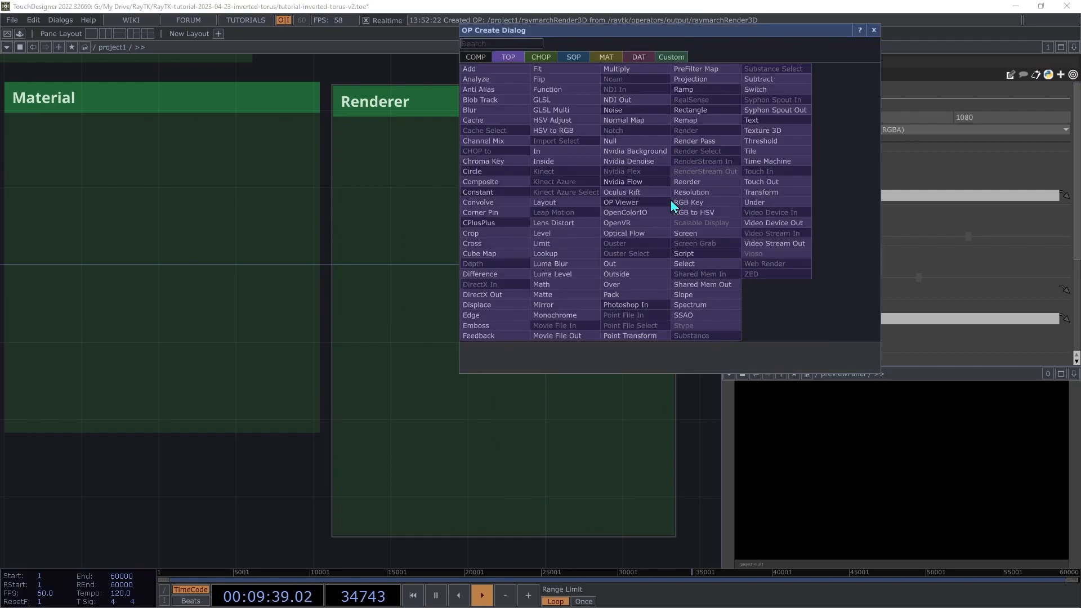
pyautogui.click(626, 141)
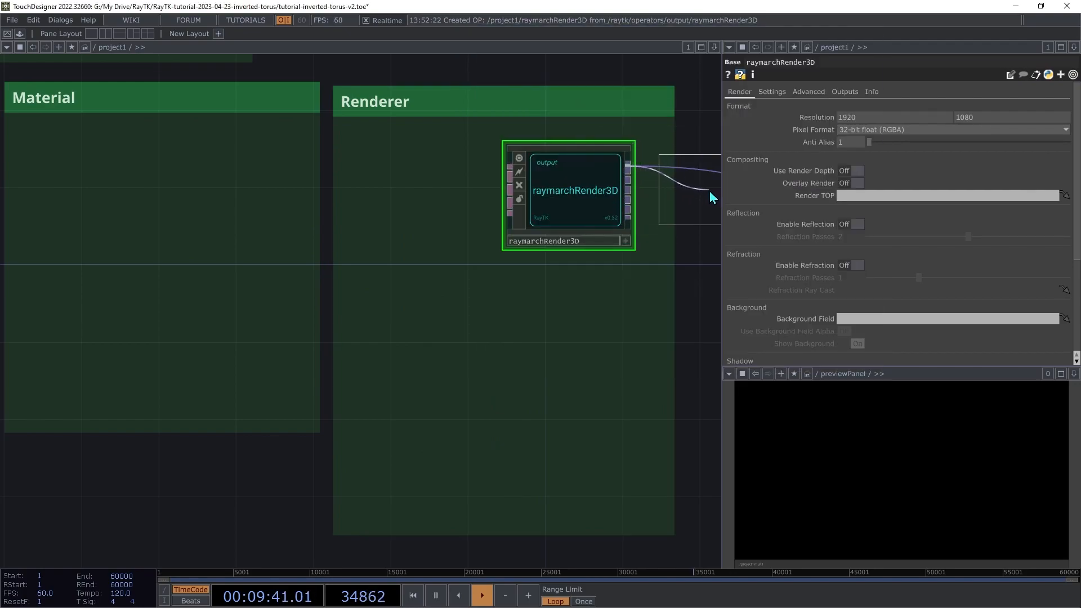
pyautogui.click(711, 196)
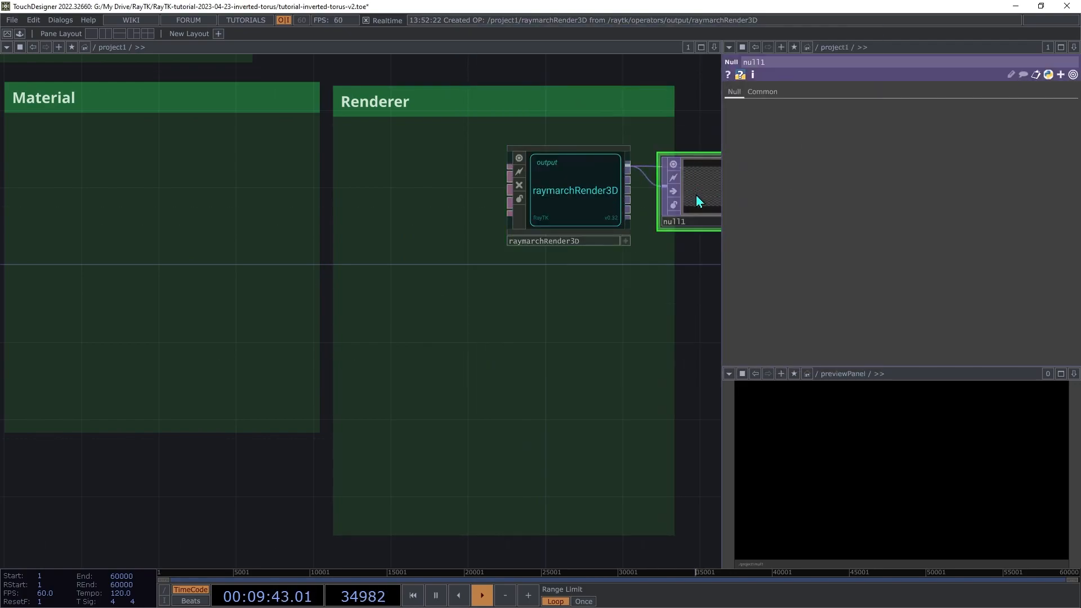
# Add a Look At Camera to raymarchRender3D and place it below the renderer inside the Renderer group.
pyautogui.click(580, 205)
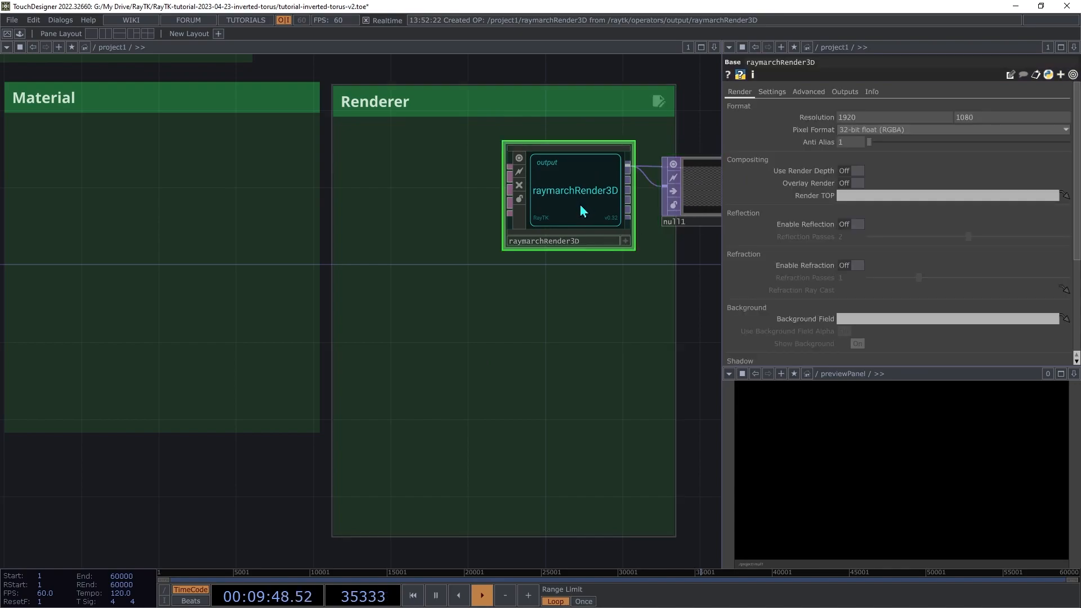
pyautogui.rightClick(422, 336)
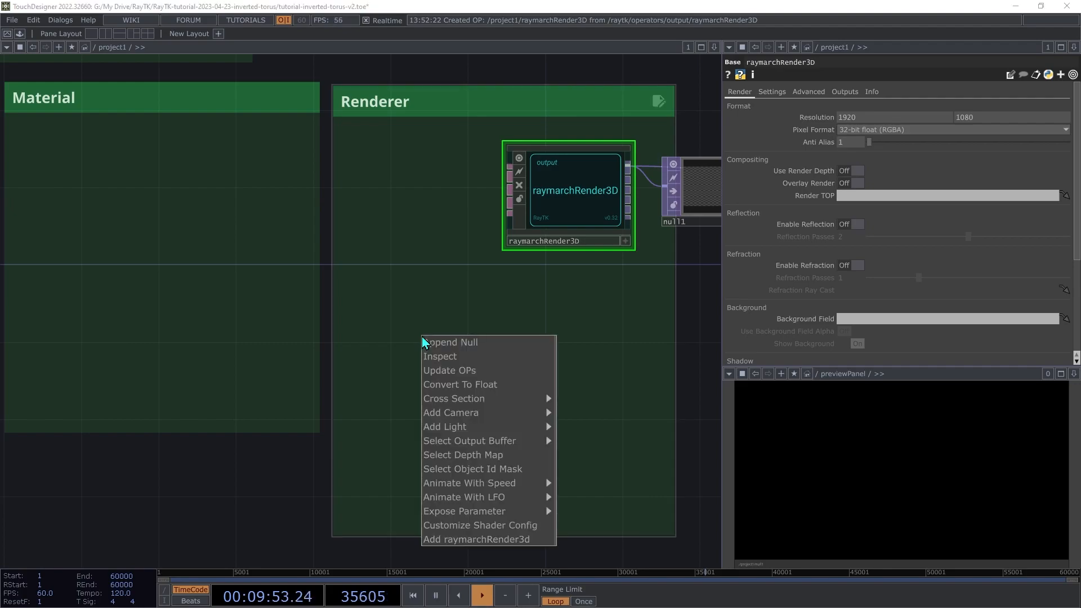
pyautogui.moveTo(495, 413)
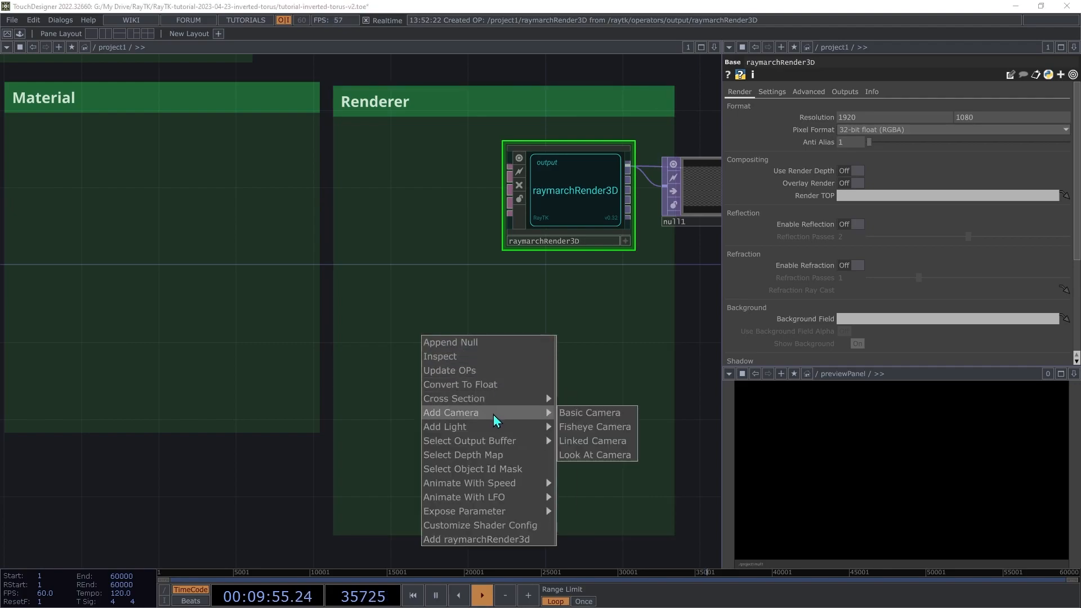
pyautogui.click(605, 456)
pyautogui.moveTo(307, 327); pyautogui.dragTo(414, 358)
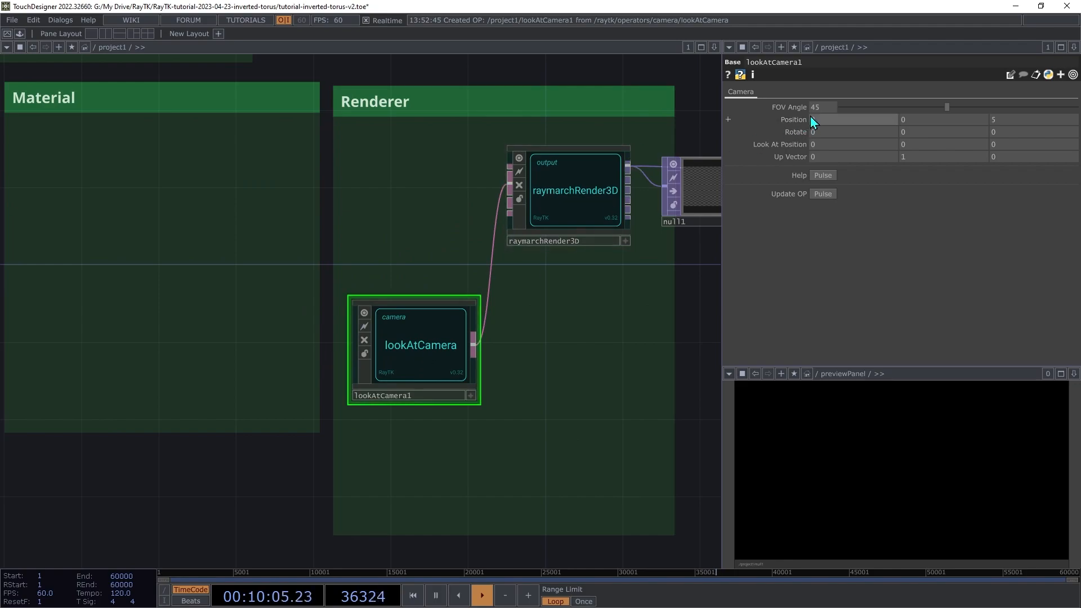
# Set the look-at camera's FOV angle to 100 and its position to 0, 10, 8.
pyautogui.write('10')
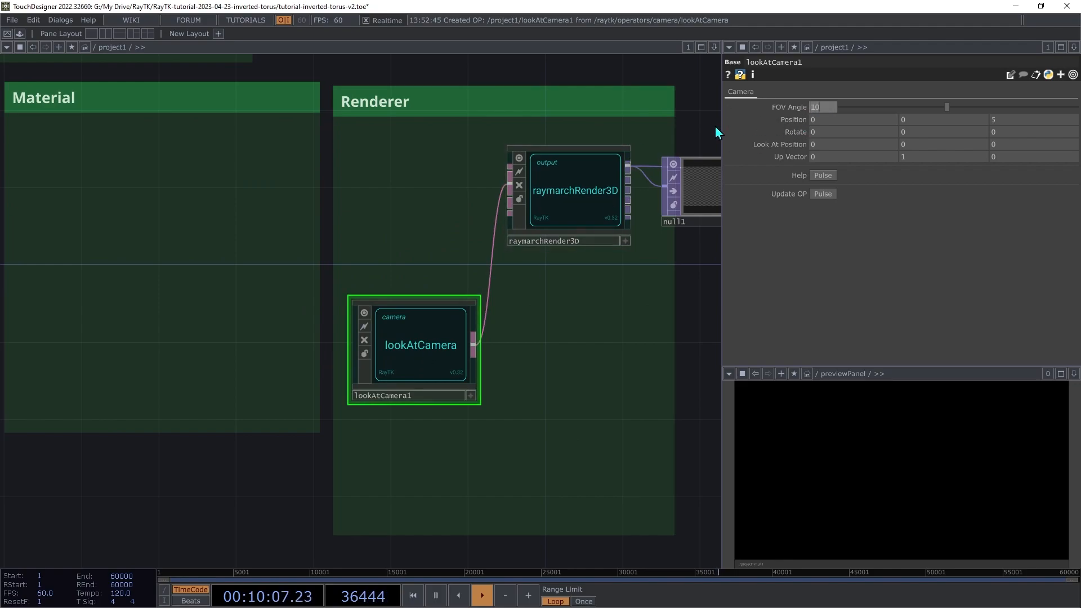
pyautogui.write('0')
pyautogui.press('Tab')
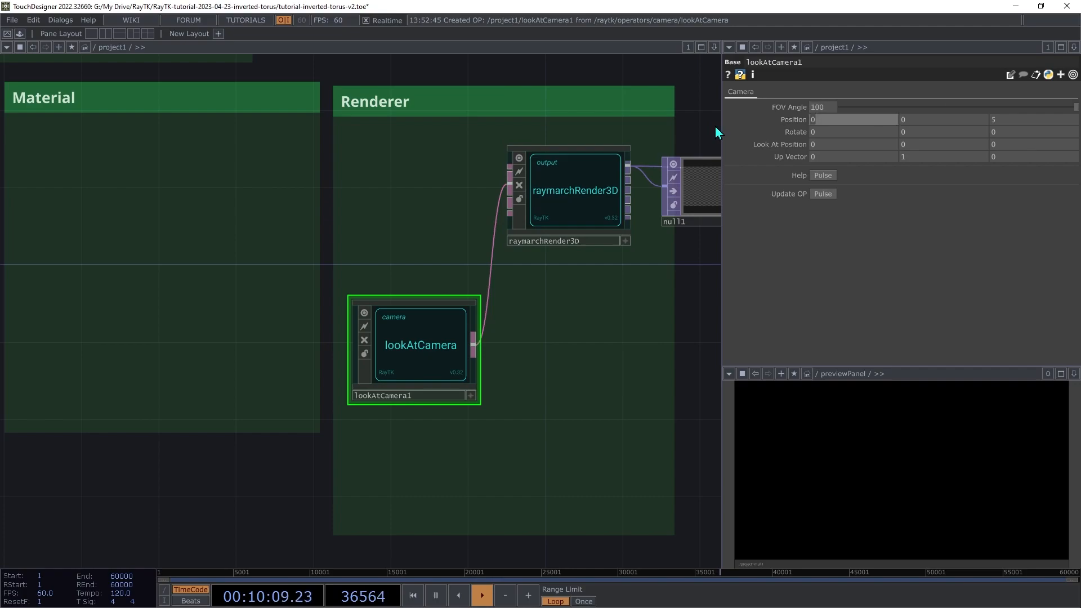
pyautogui.press('Tab')
pyautogui.write('10')
pyautogui.press('Tab')
pyautogui.write('8')
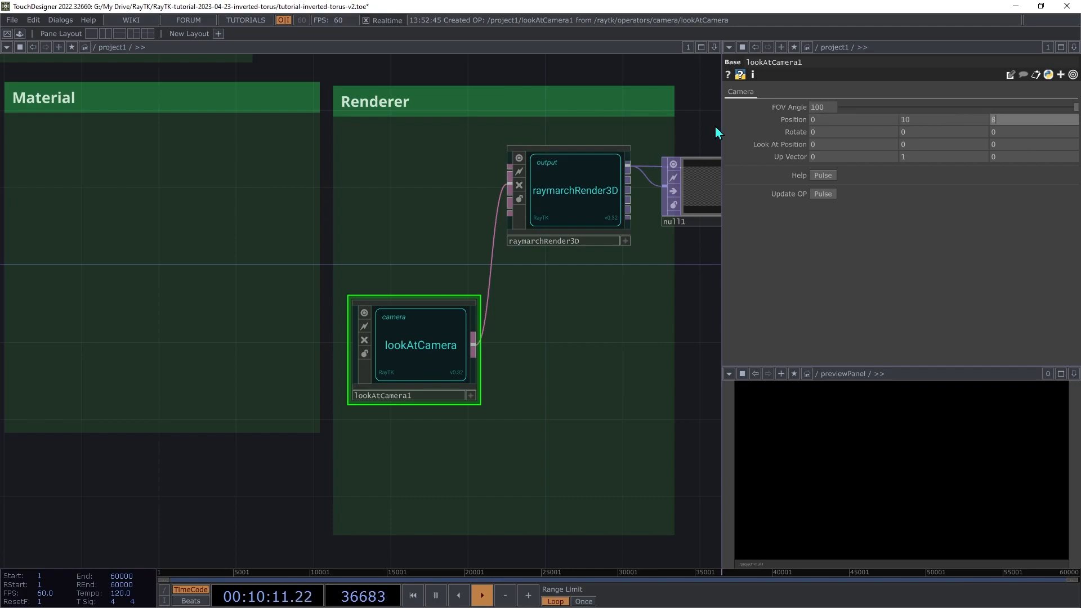
pyautogui.press('Tab')
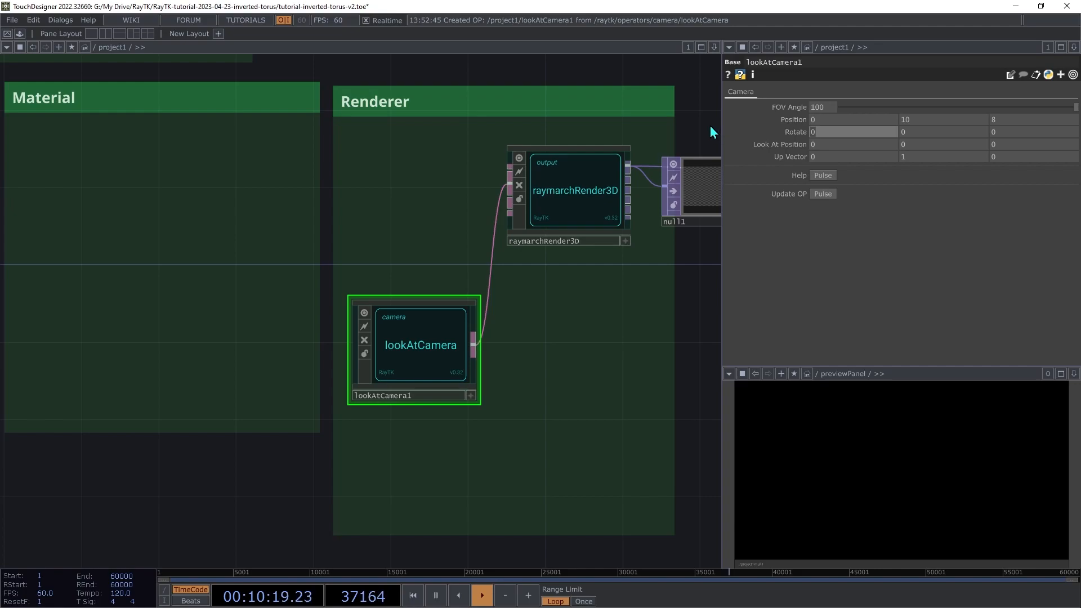
# Add a Point Light to raymarchRender3D and place it directly below the camera in the Renderer group.
pyautogui.click(573, 169)
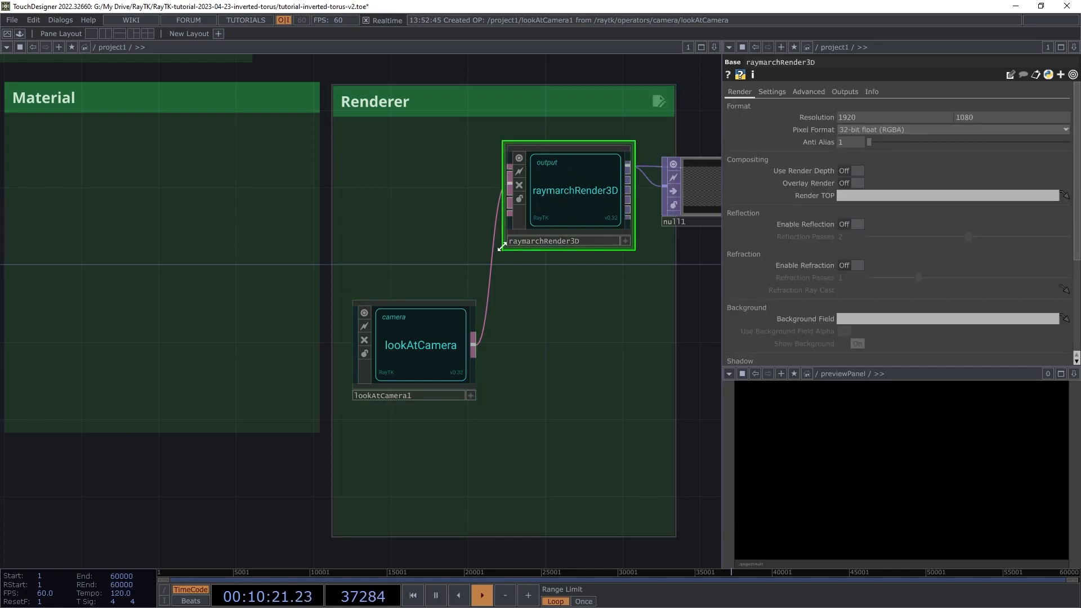
pyautogui.rightClick(451, 243)
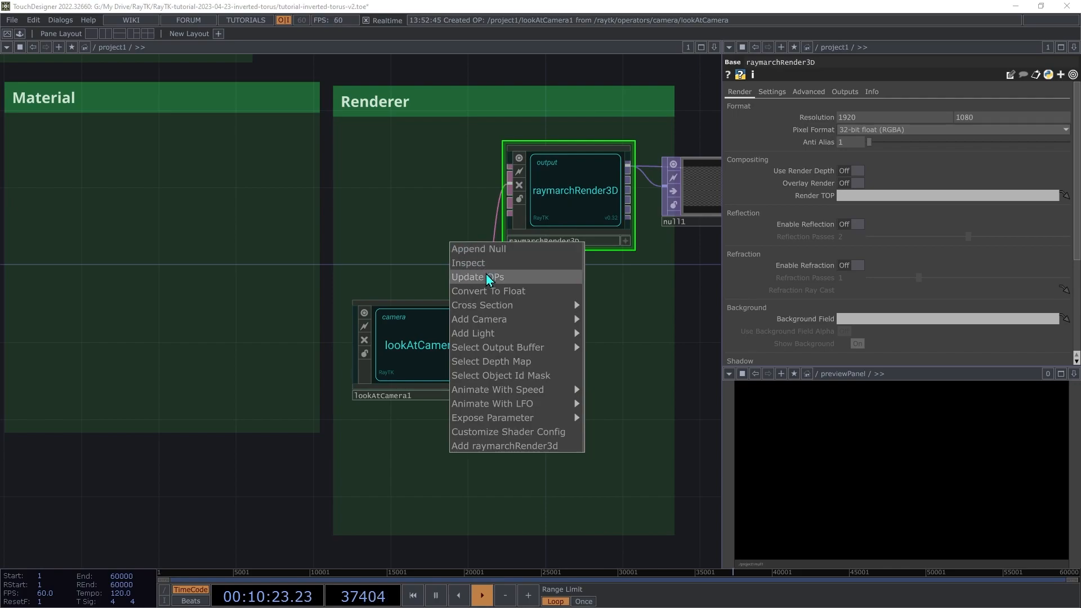
pyautogui.moveTo(509, 334)
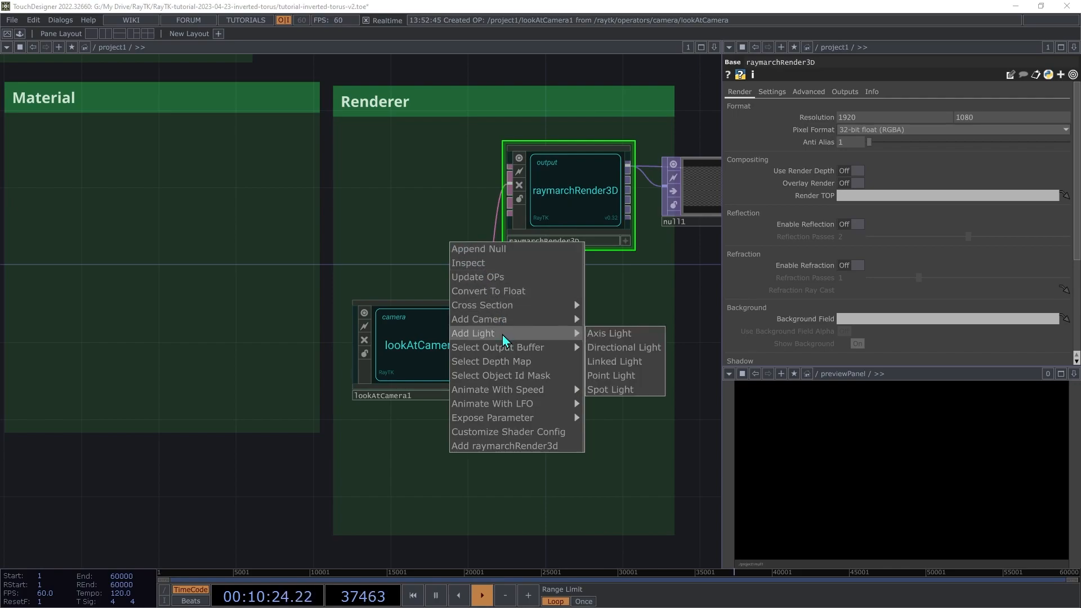
pyautogui.click(614, 376)
pyautogui.click(310, 419)
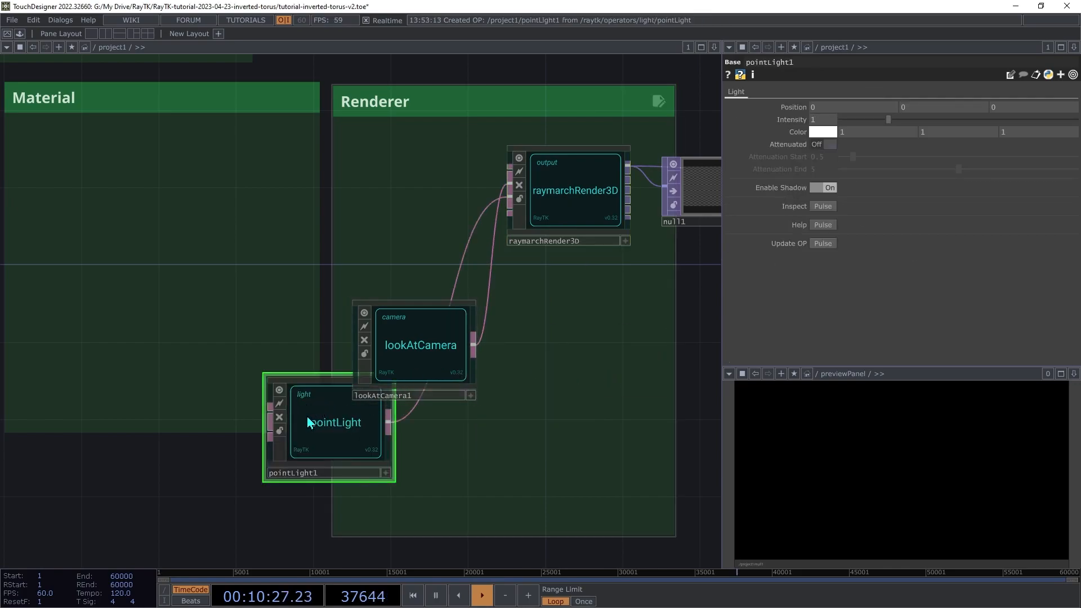
pyautogui.moveTo(308, 419); pyautogui.dragTo(393, 458)
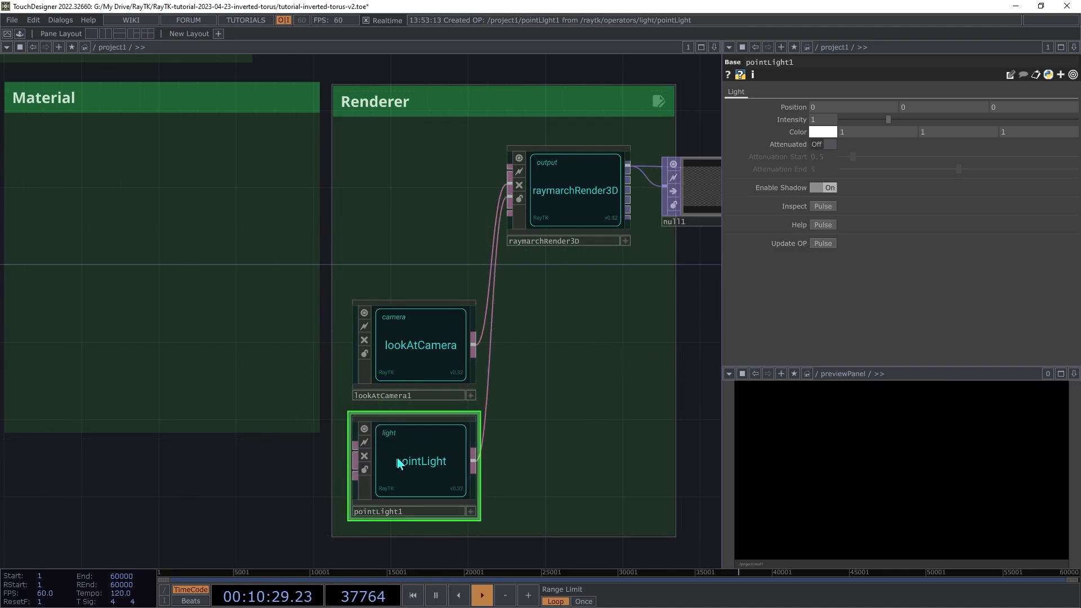
# Set the point light's position to 1, 2, 3.
pyautogui.click(827, 109)
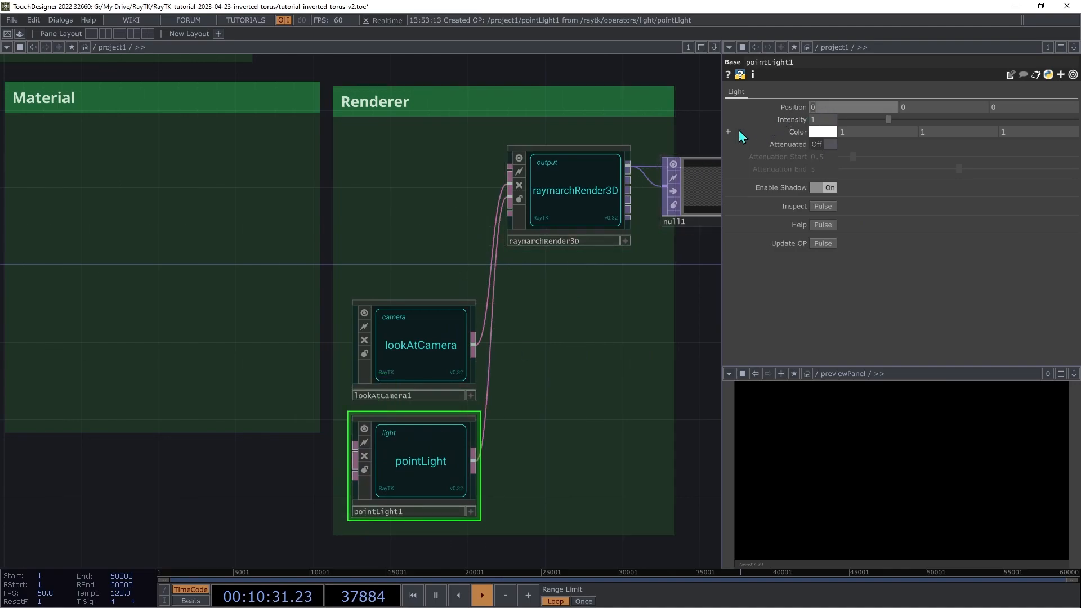
pyautogui.write('1')
pyautogui.press('Tab')
pyautogui.write('2')
pyautogui.press('Tab')
pyautogui.write('3')
pyautogui.press('Tab')
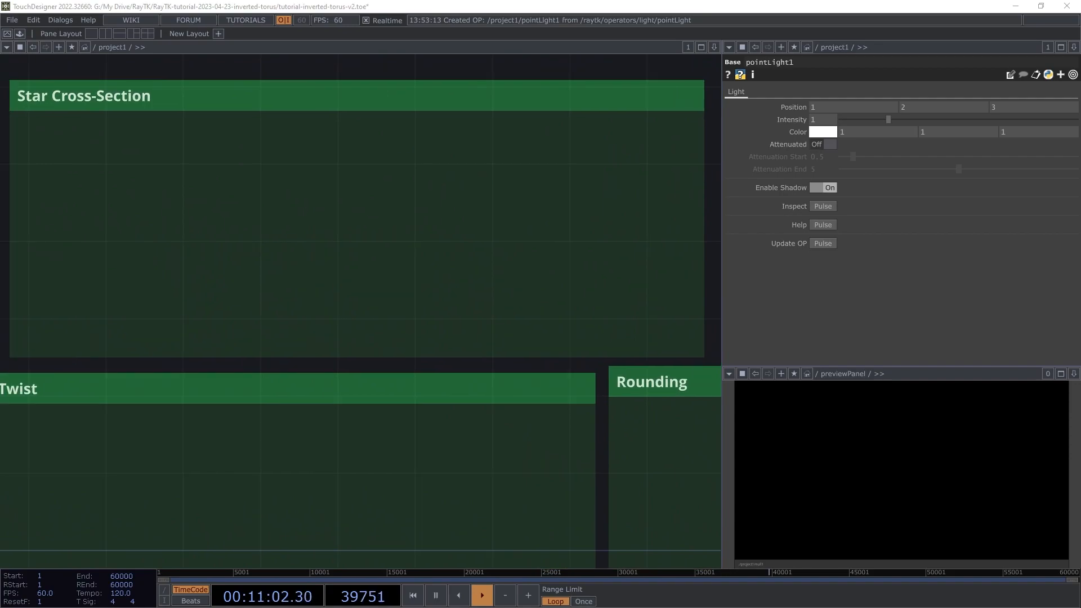
# Add a starSdf2d operator from the RayTK palette and place it in the Star Cross-Section group.
pyautogui.click(468, 195)
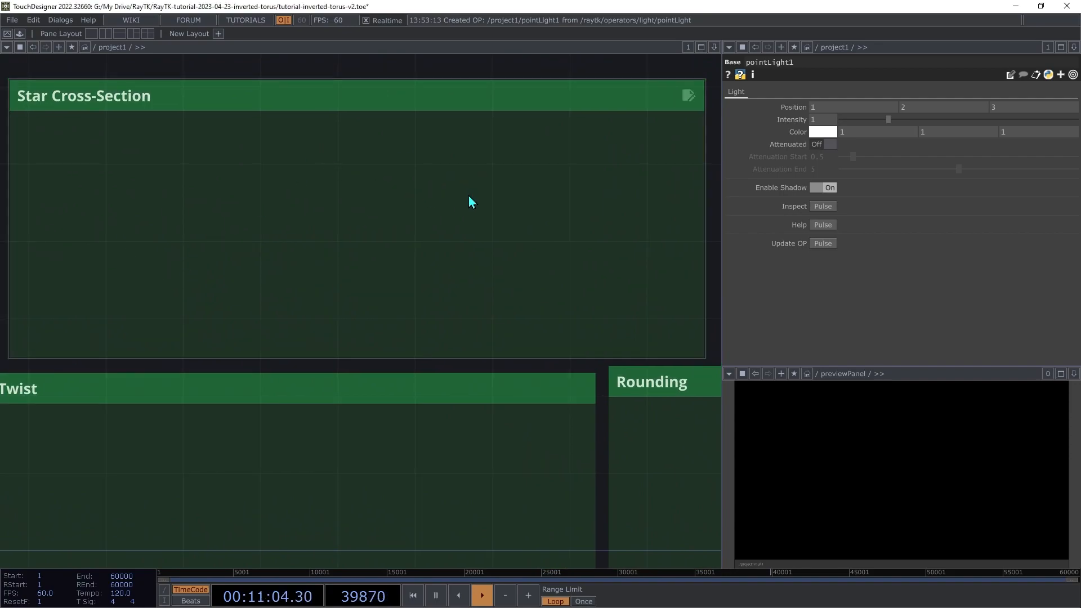
pyautogui.hotkey('alt', 'r')
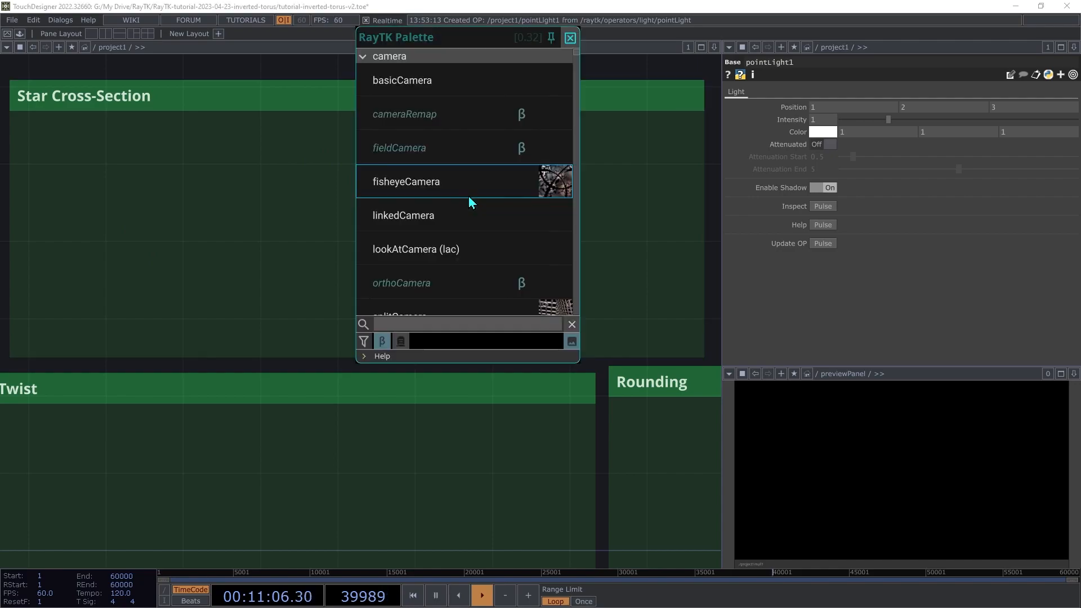
pyautogui.write('star')
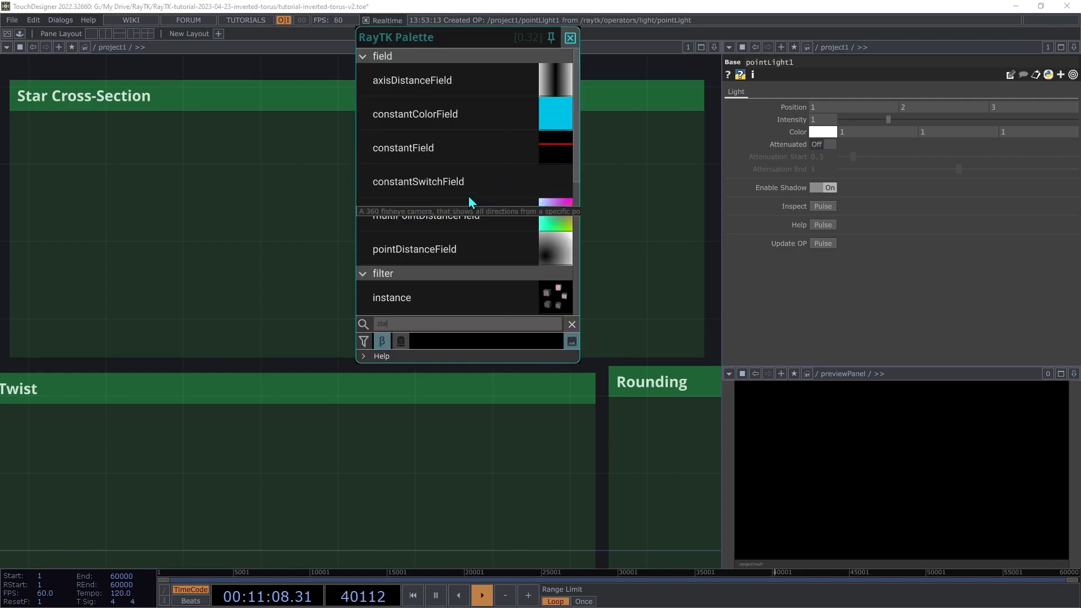
pyautogui.click(441, 84)
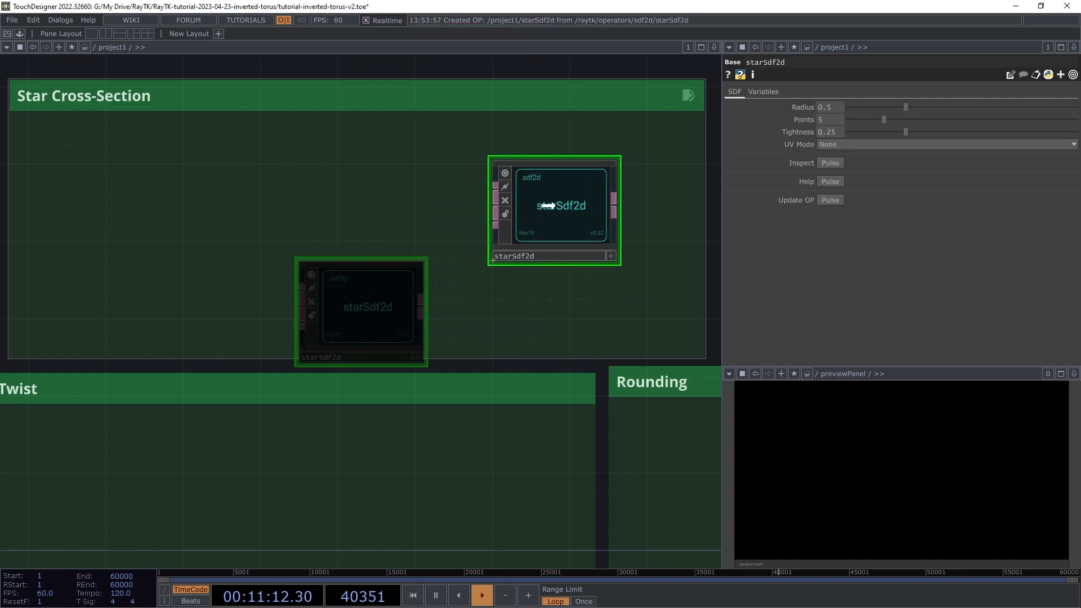
pyautogui.click(546, 212)
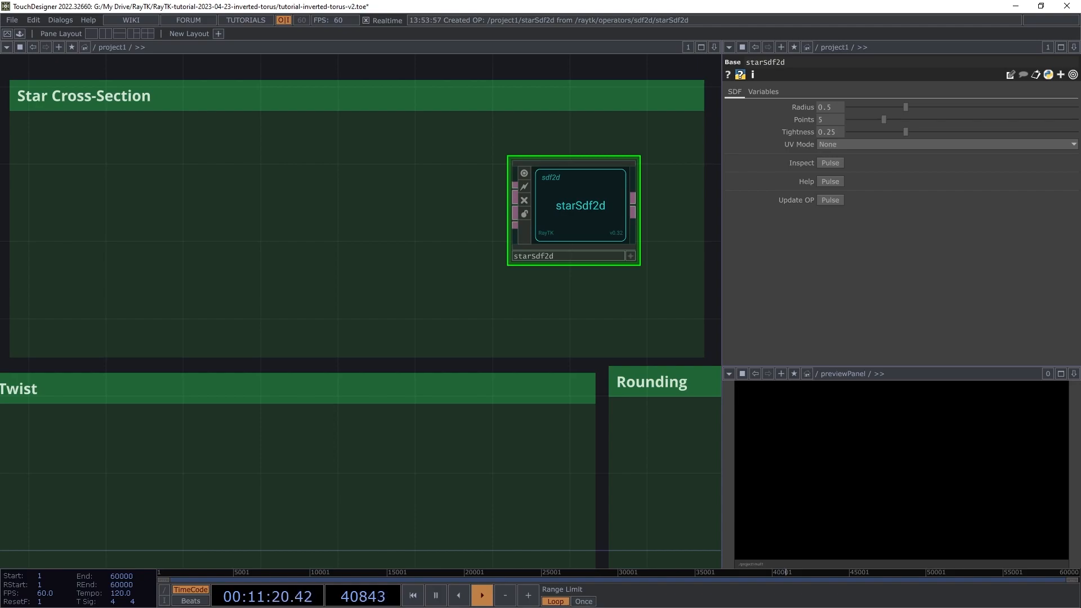
# Add a Colorize 2D SDF operator fed by starSdf2d and place it in the 2D Visualization group.
pyautogui.moveTo(676, 304); pyautogui.dragTo(178, 331)
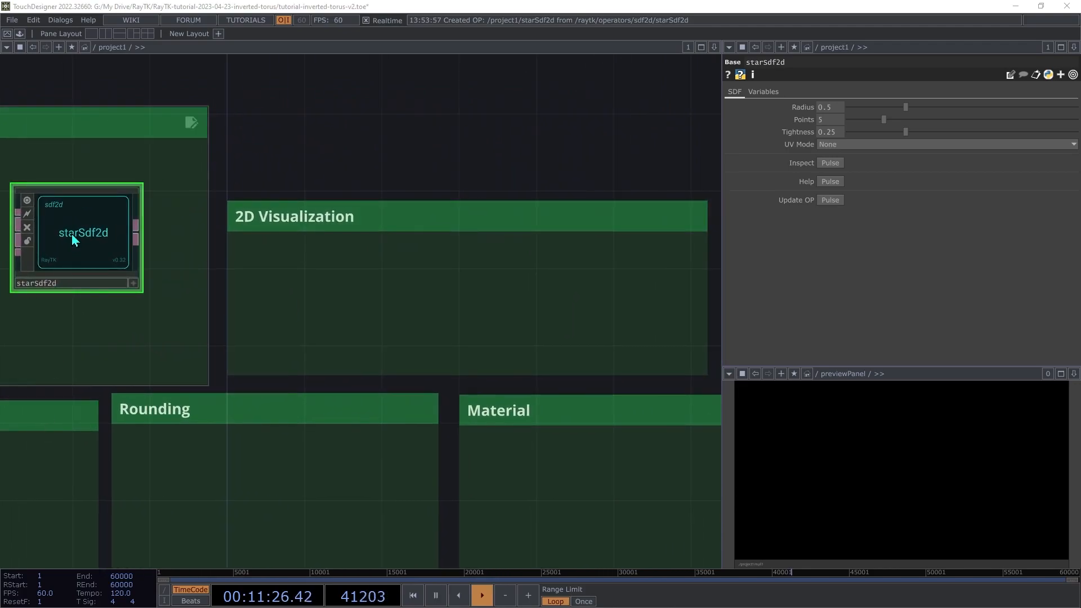
pyautogui.rightClick(333, 290)
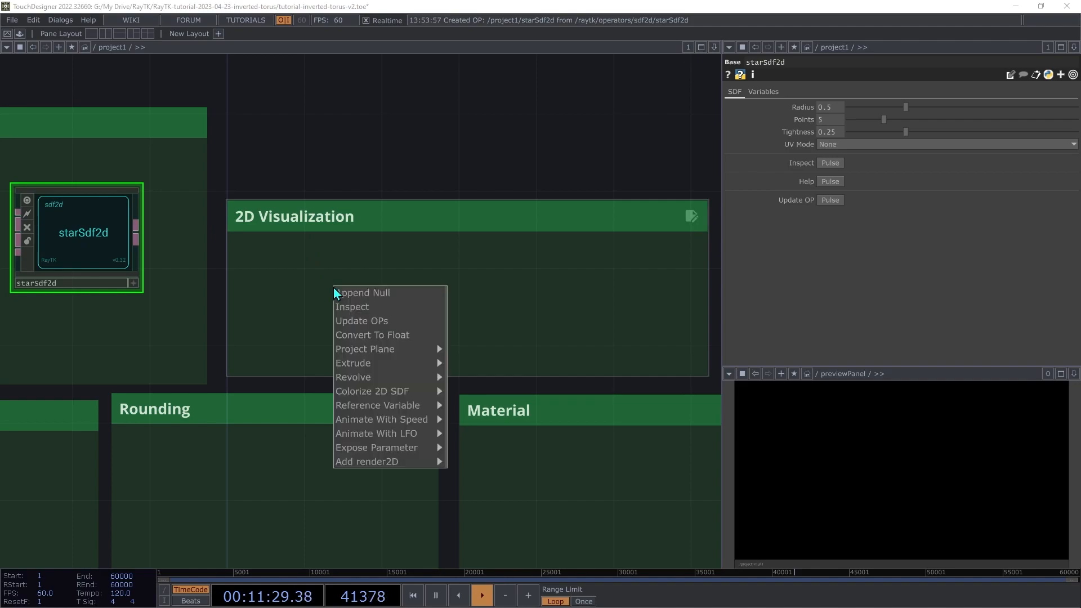
pyautogui.click(383, 395)
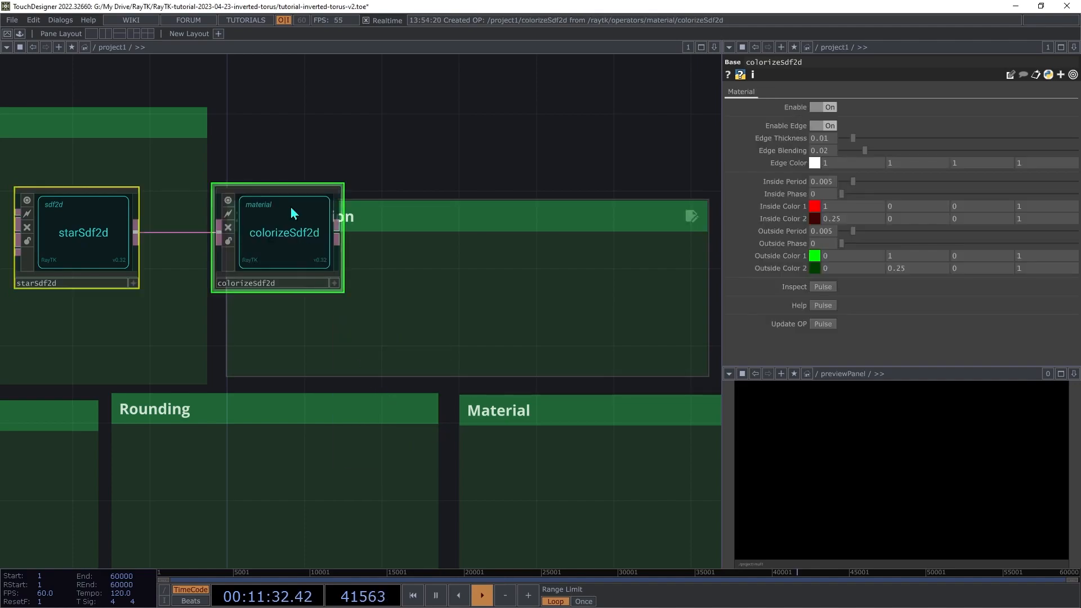
pyautogui.moveTo(231, 219); pyautogui.dragTo(281, 277)
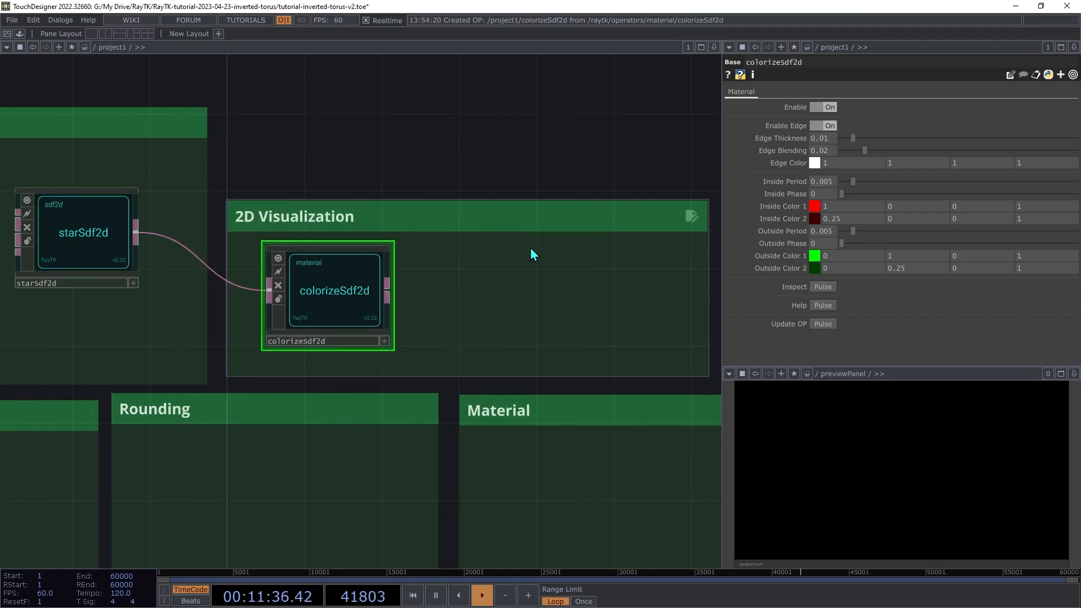
# Add a render2D operator after colorizeSdf2d and attach a Null TOP to its output within the 2D Visualization group.
pyautogui.rightClick(450, 293)
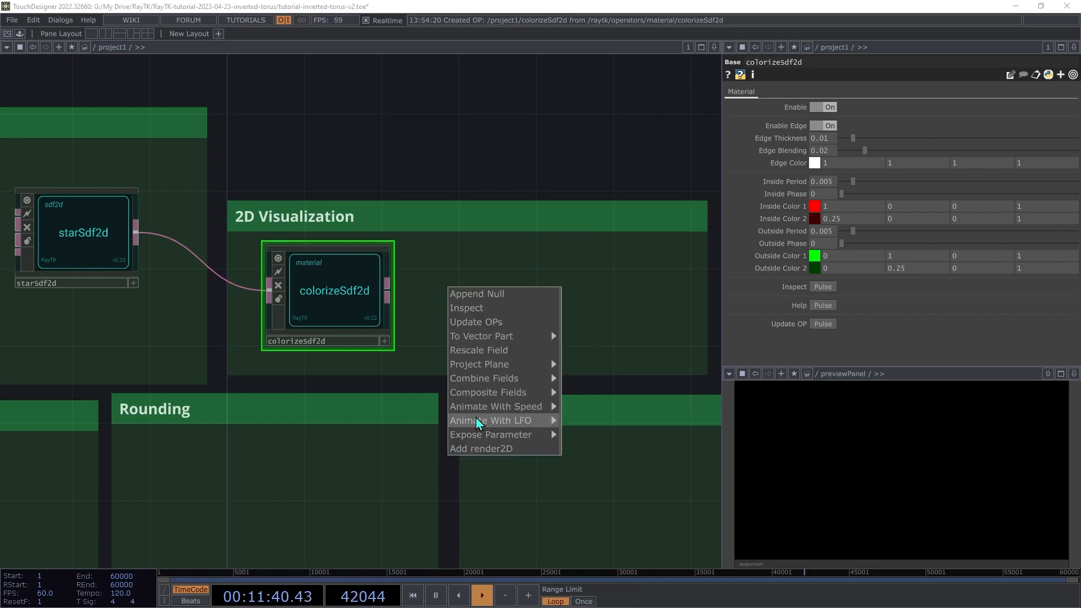
pyautogui.click(483, 448)
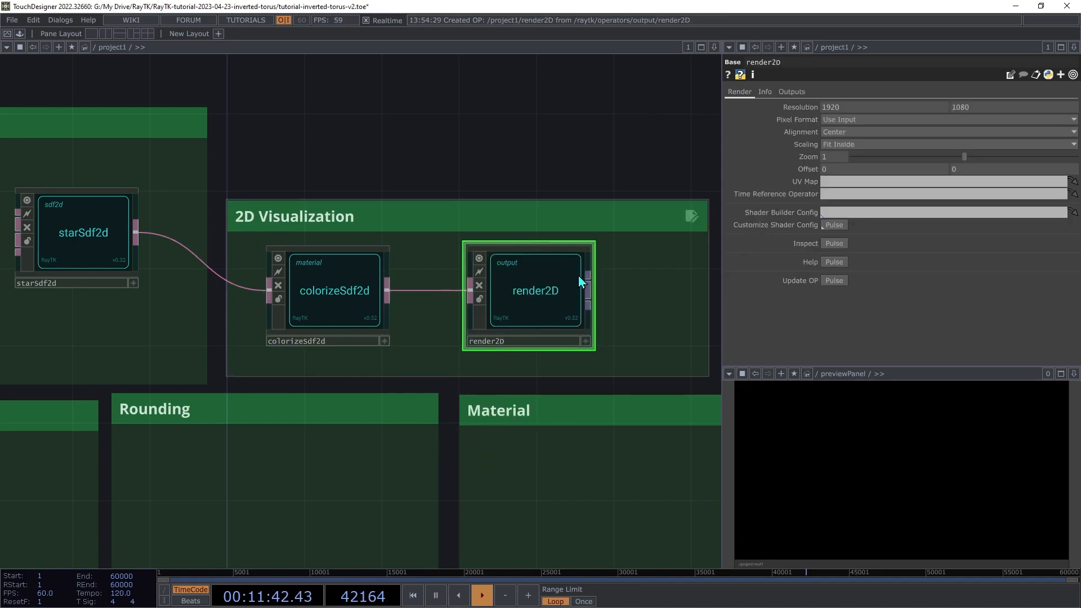
pyautogui.click(588, 286)
pyautogui.click(667, 291)
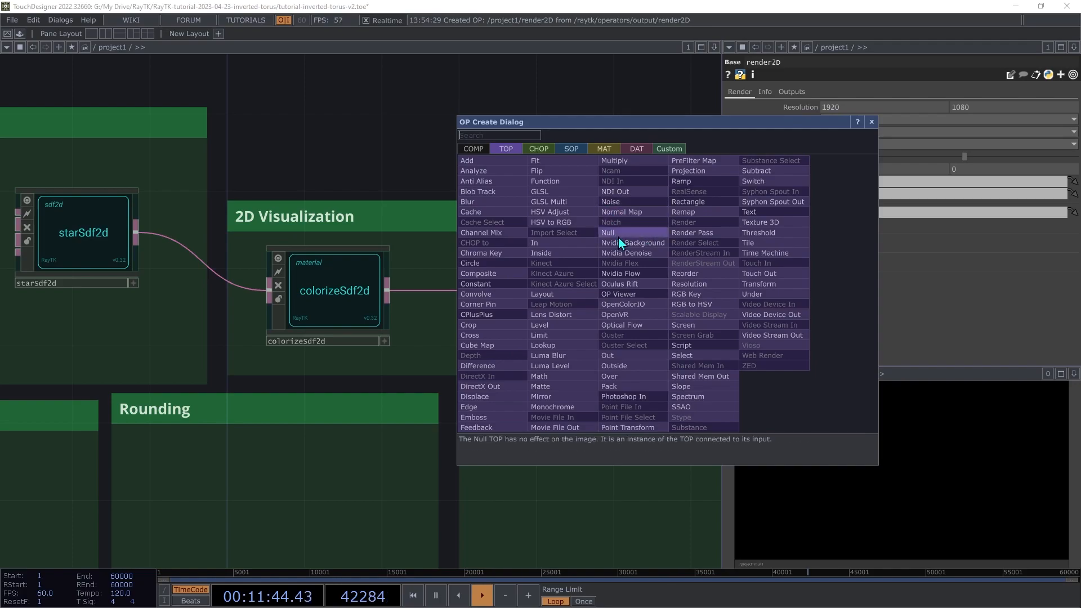
pyautogui.click(618, 234)
pyautogui.click(647, 295)
pyautogui.moveTo(558, 307); pyautogui.dragTo(531, 306)
pyautogui.click(659, 289)
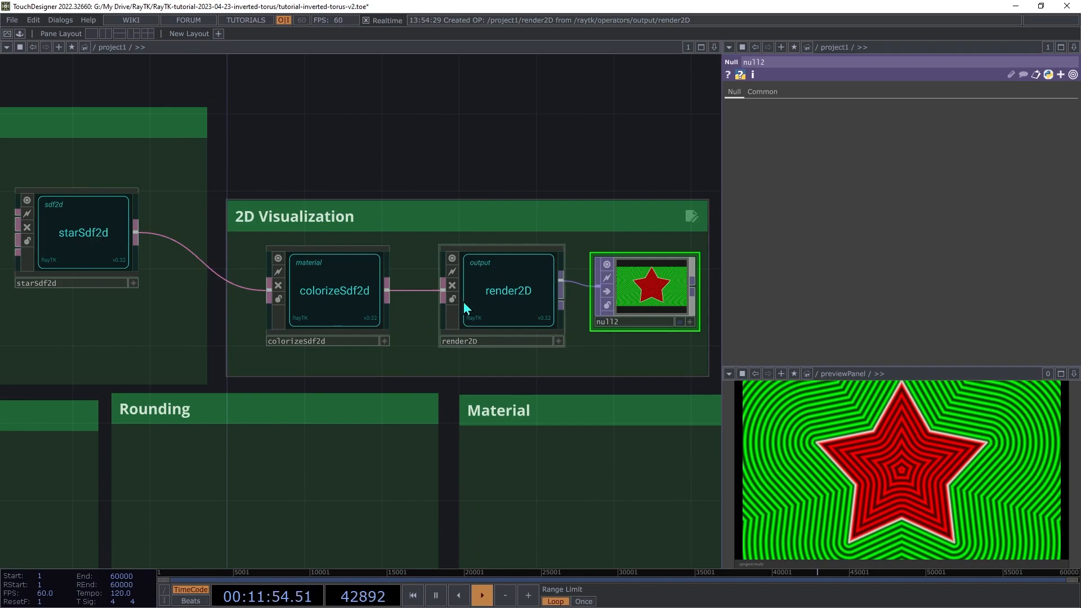
# Set the render2D operator's zoom to 0.25.
pyautogui.click(529, 273)
pyautogui.moveTo(833, 163); pyautogui.dragTo(793, 145, button='middle')
pyautogui.click(830, 160)
pyautogui.write('0.25')
pyautogui.click(873, 166)
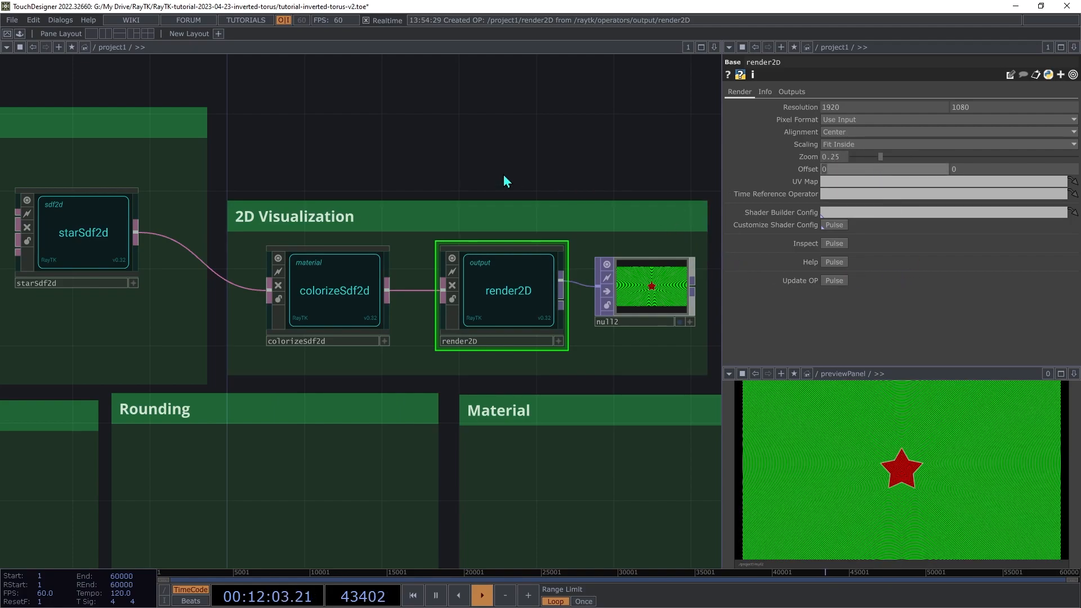
# Set the star shape's radius to 2 and its number of points to 10.
pyautogui.click(101, 237)
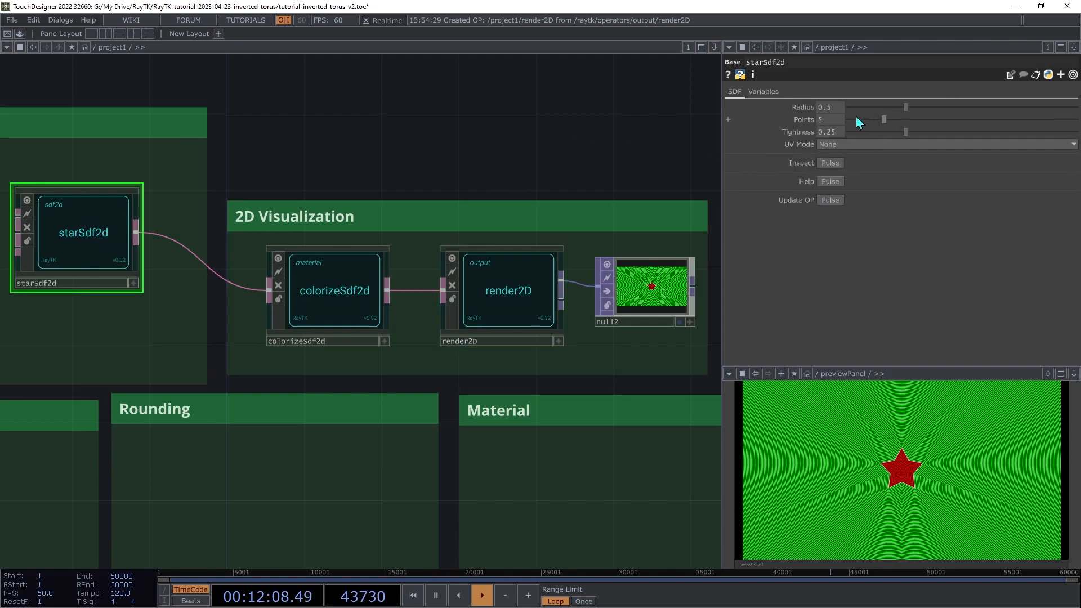
pyautogui.write('2')
pyautogui.press('Tab')
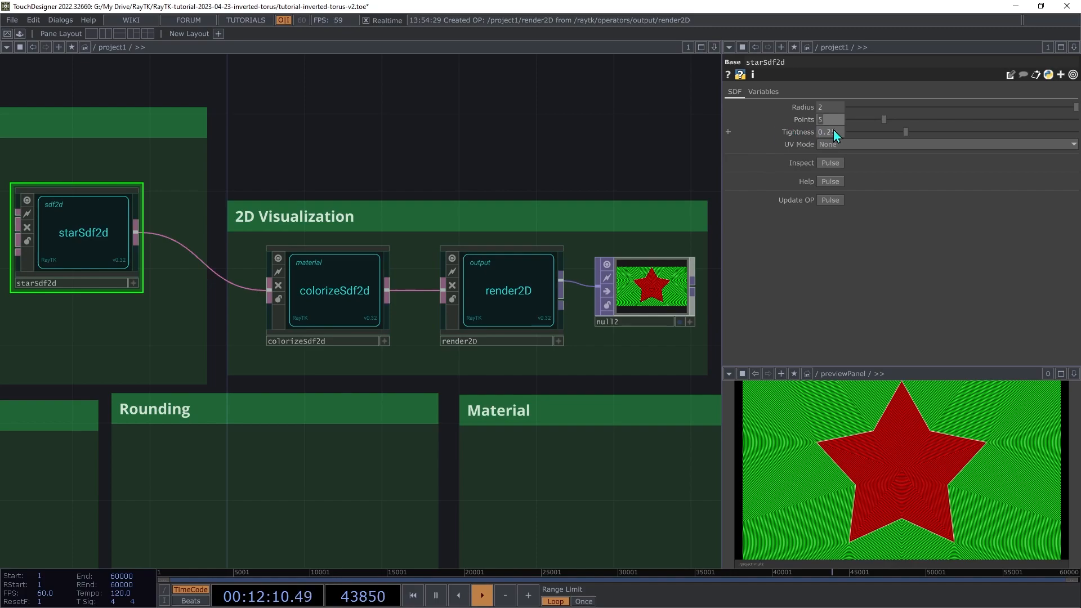
pyautogui.write('10')
pyautogui.press('Return')
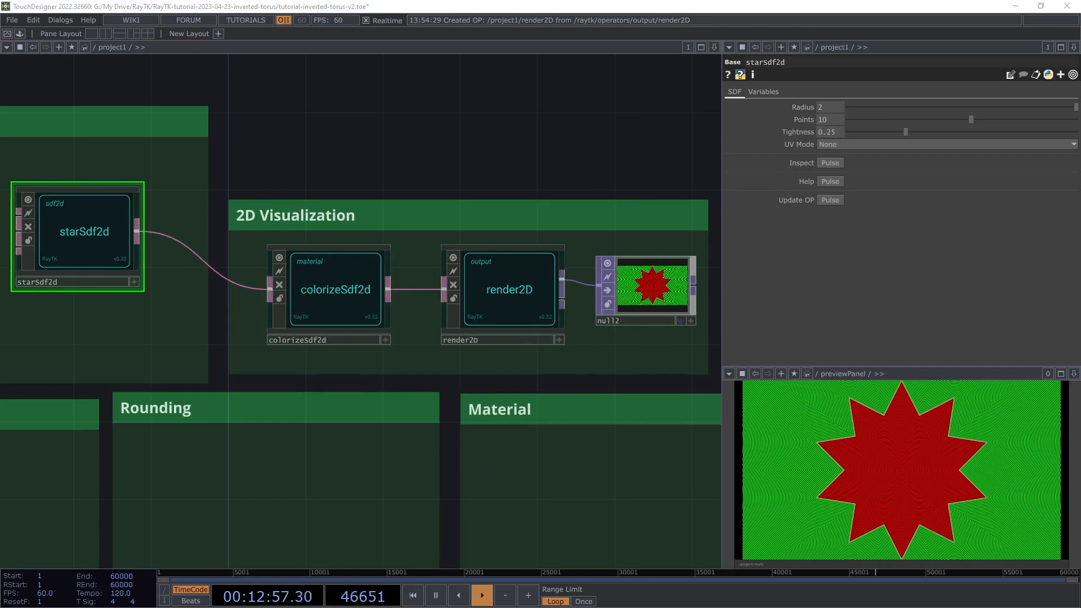
# Add a circleSdf operator from the RayTK palette and place it in the Rounding group.
pyautogui.moveTo(151, 566); pyautogui.dragTo(208, 519)
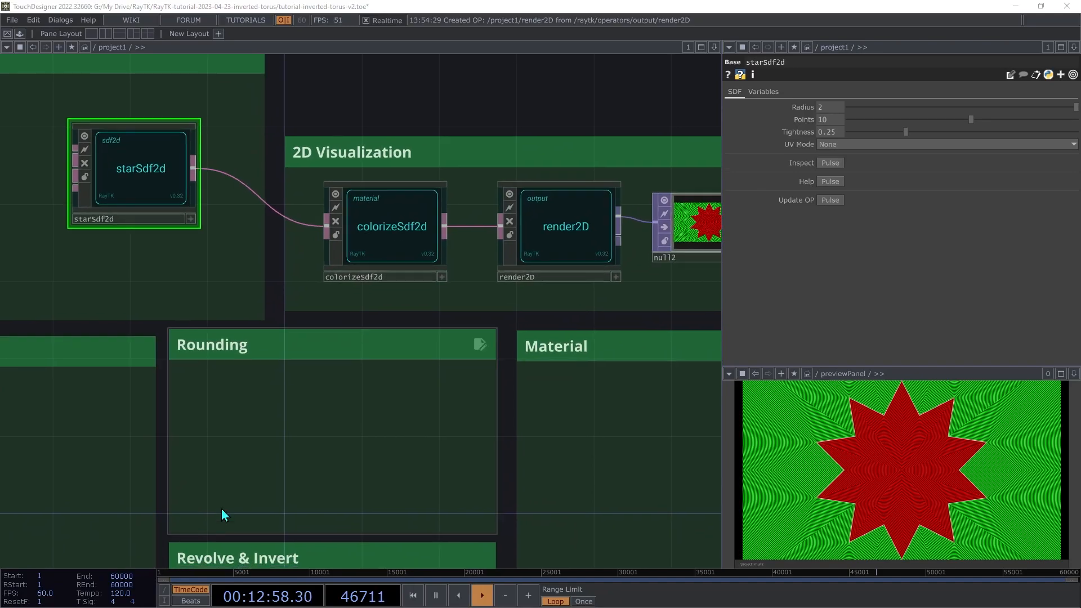
pyautogui.hotkey('alt', 'r')
pyautogui.write('circ')
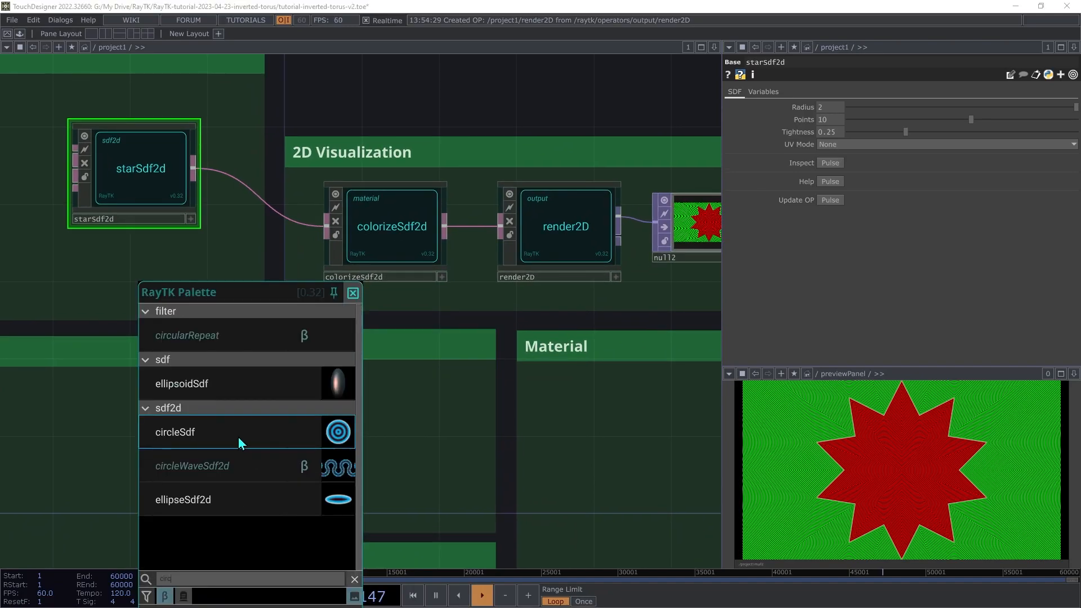
pyautogui.click(242, 442)
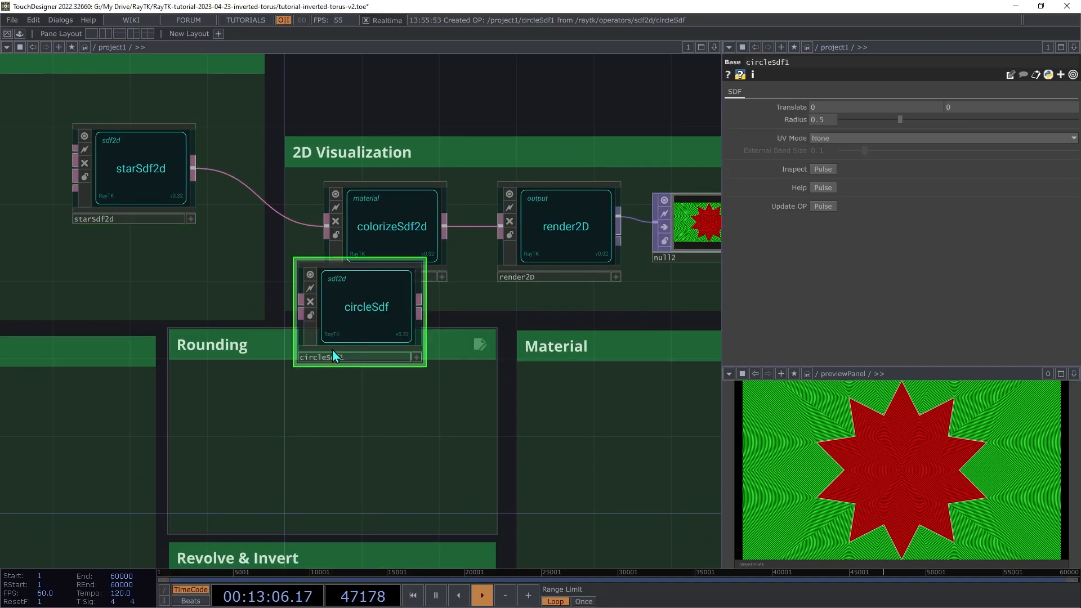
pyautogui.click(296, 483)
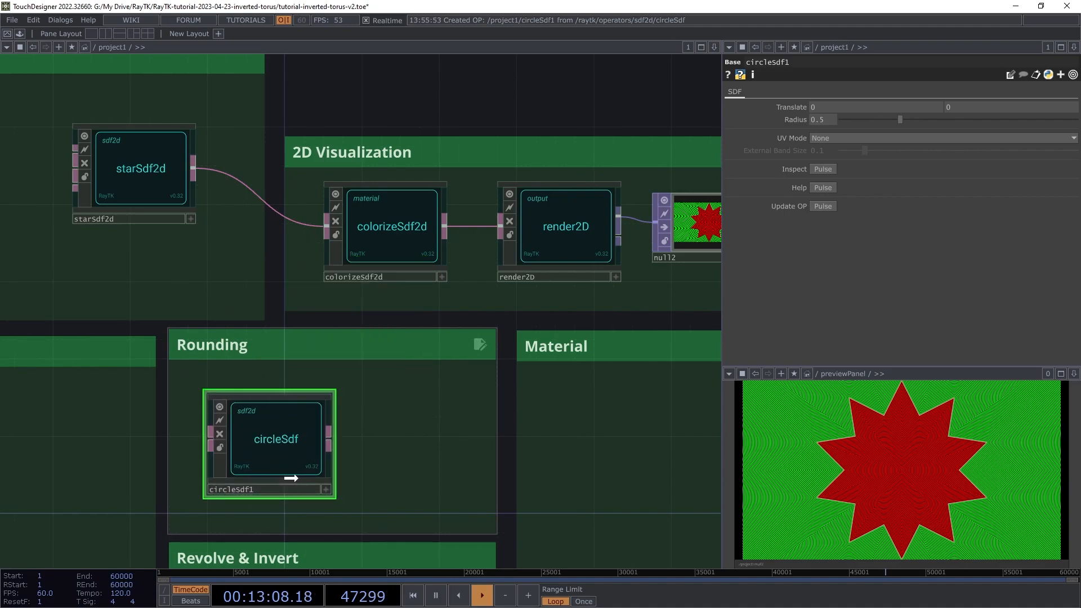
# Combine starSdf2d and circleSdf with a Smooth Union placed in the Rounding group, and feed its output into colorizeSdf2d.
pyautogui.click(135, 158)
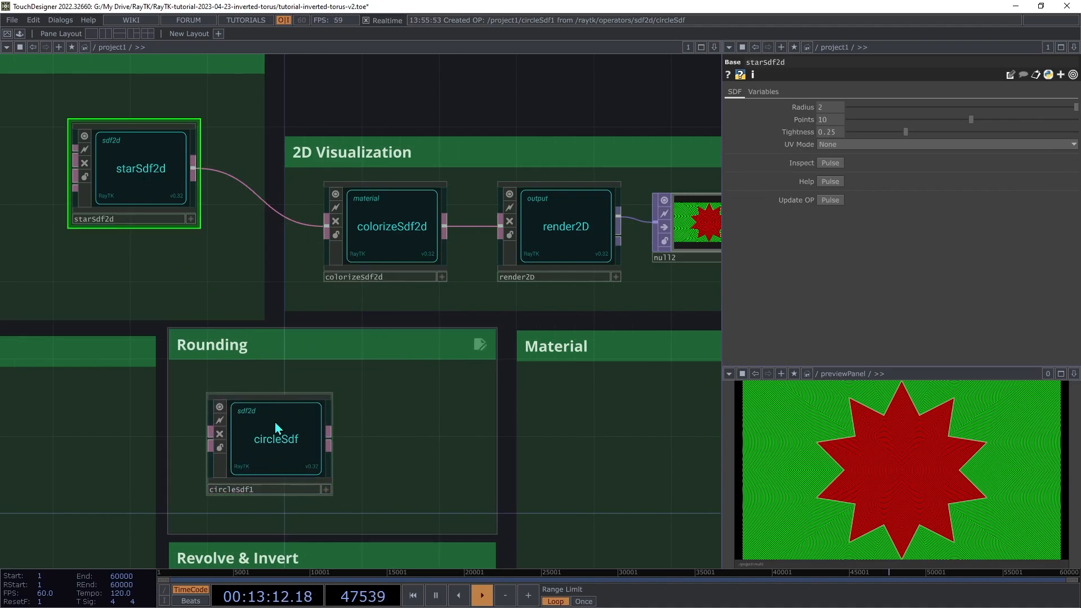
pyautogui.keyDown('ctrl'); pyautogui.click(269, 438); pyautogui.keyUp('ctrl')
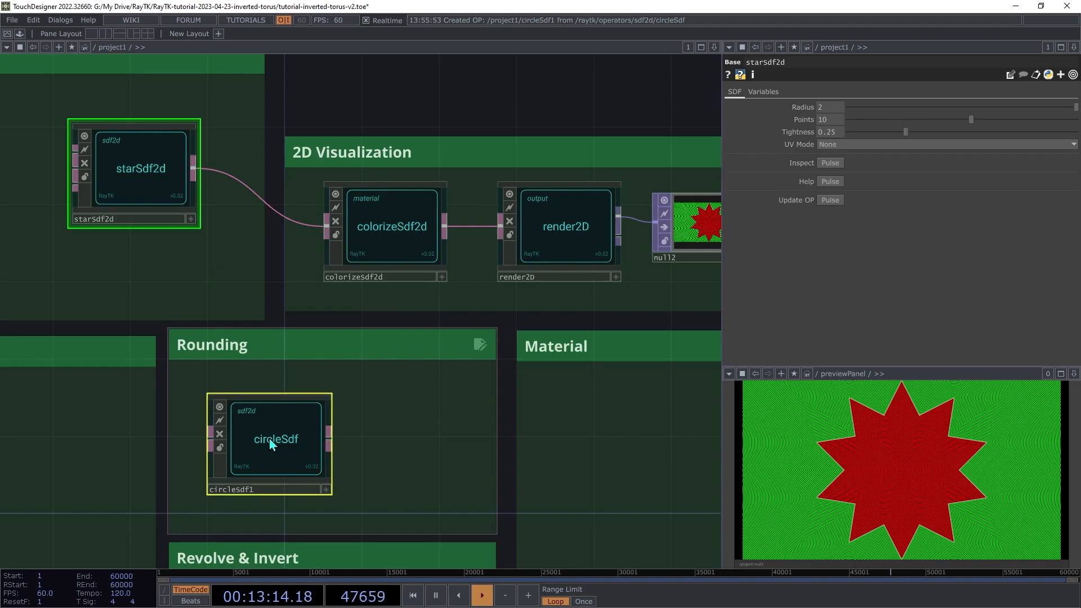
pyautogui.rightClick(363, 420)
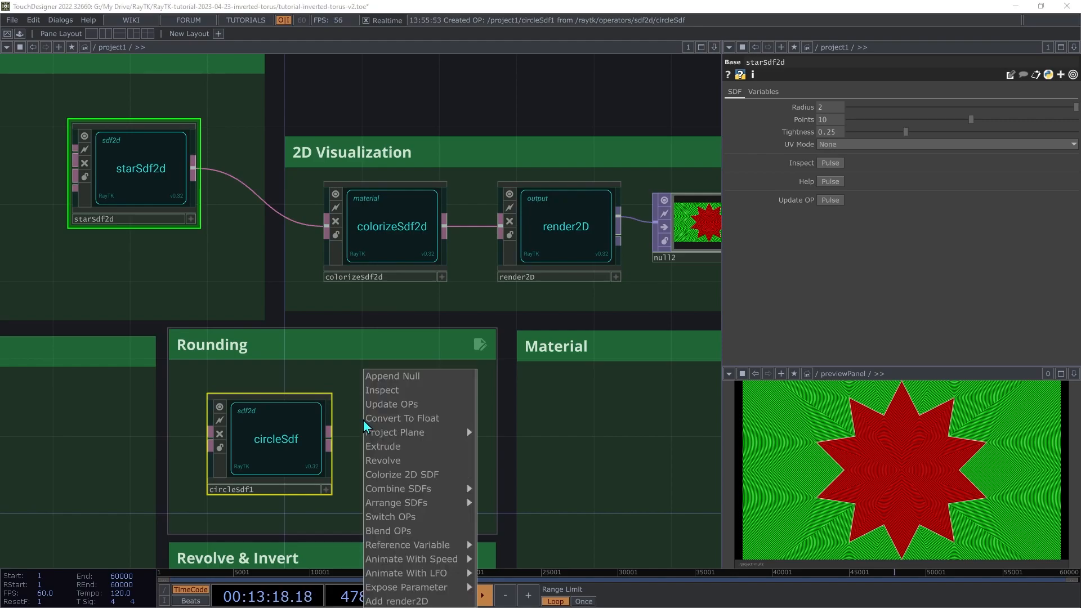
pyautogui.moveTo(437, 493)
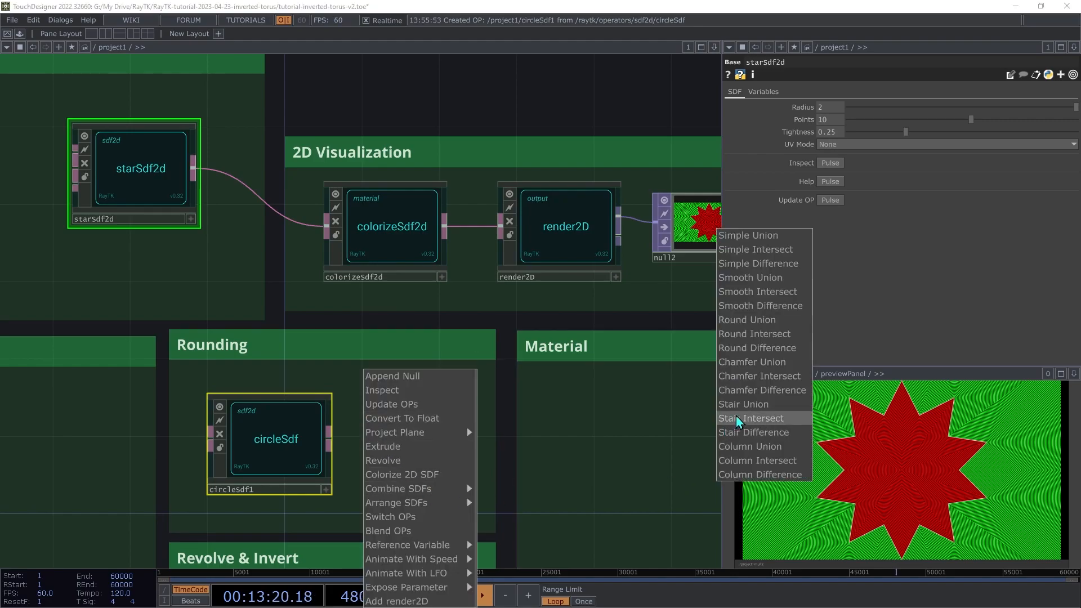
pyautogui.click(778, 280)
pyautogui.moveTo(477, 338); pyautogui.dragTo(414, 434)
pyautogui.moveTo(265, 457); pyautogui.dragTo(246, 457)
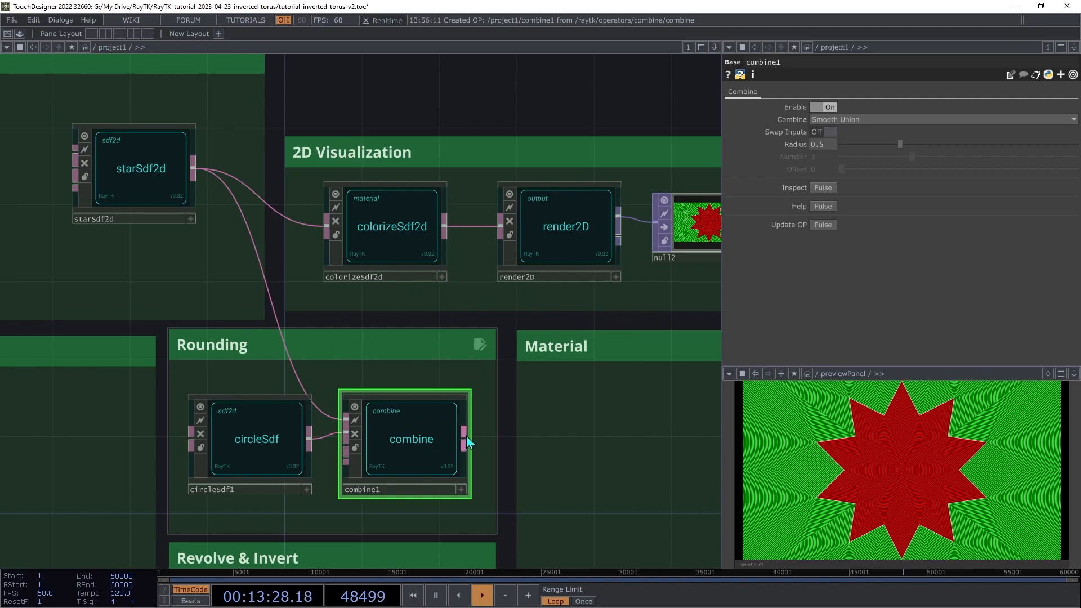
pyautogui.moveTo(465, 437); pyautogui.dragTo(332, 243)
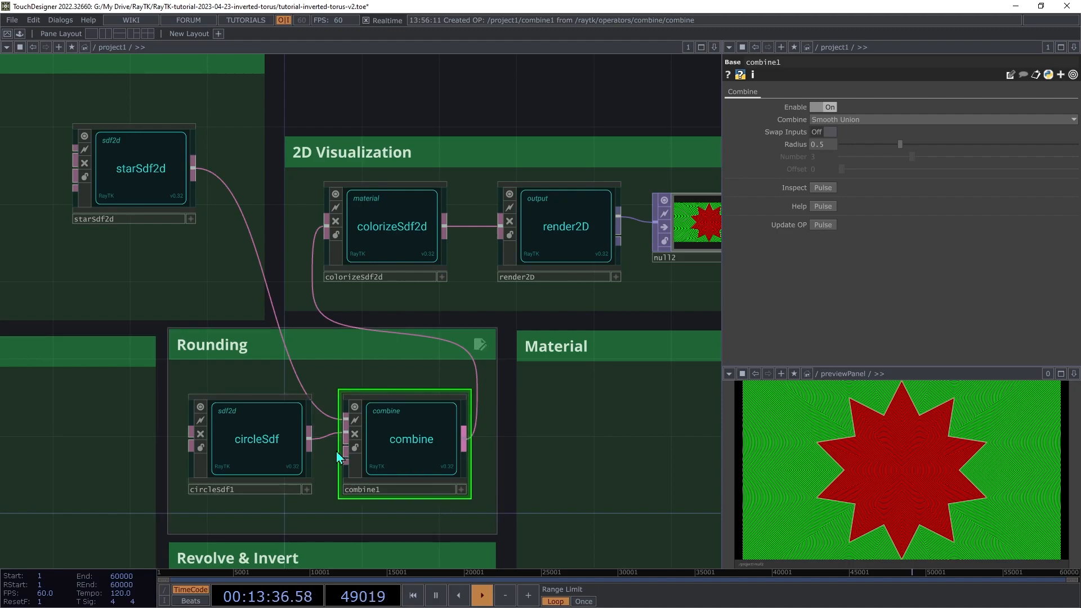
# Set the circle's radius to 1.7 and the Smooth Union's blend radius to 1.
pyautogui.click(261, 441)
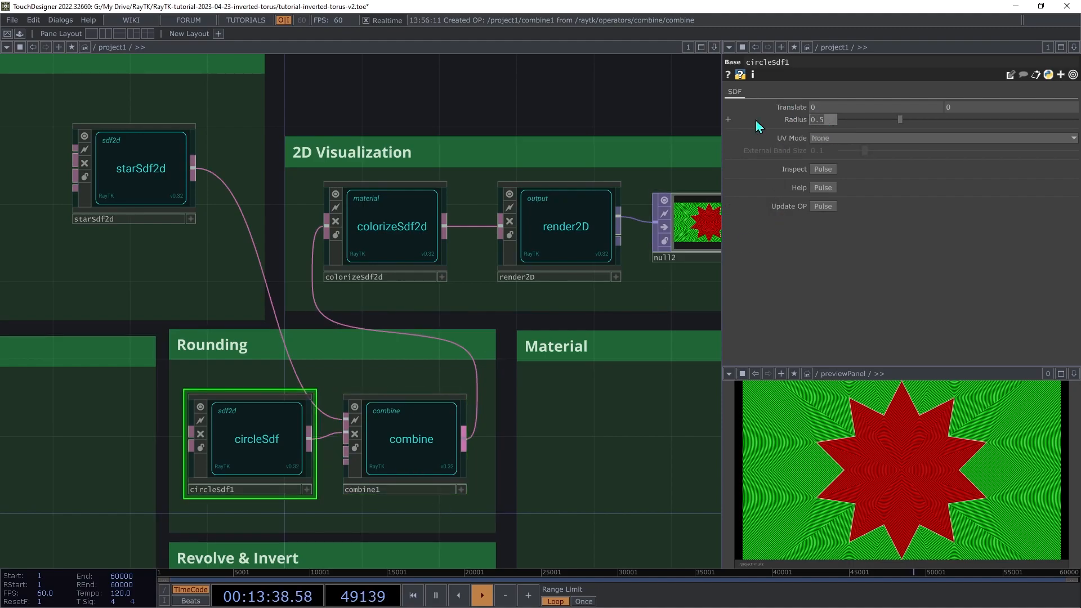
pyautogui.write('1.7')
pyautogui.press('Return')
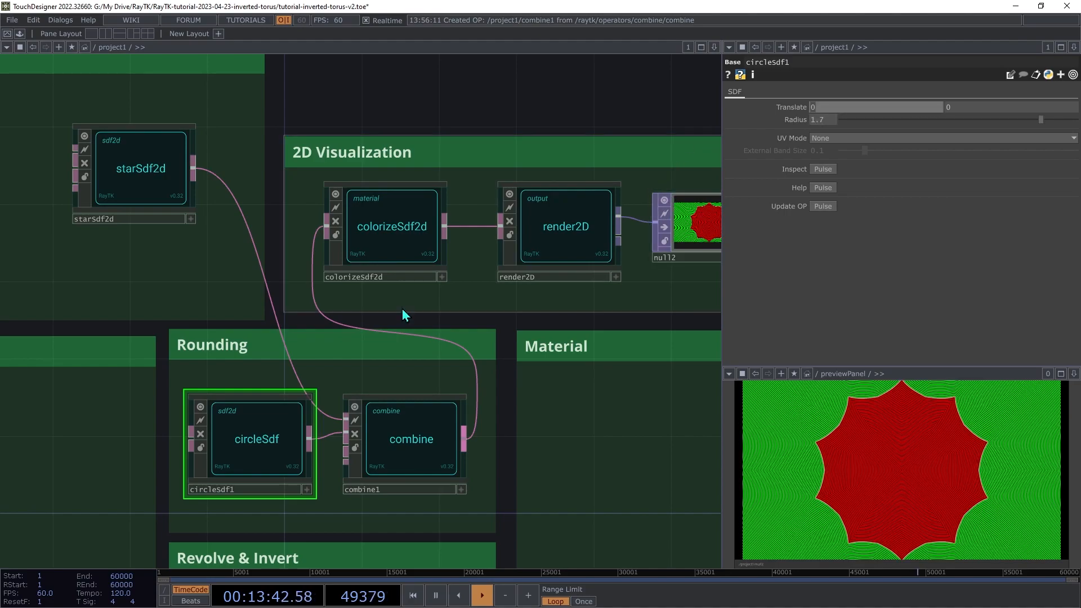
pyautogui.click(392, 448)
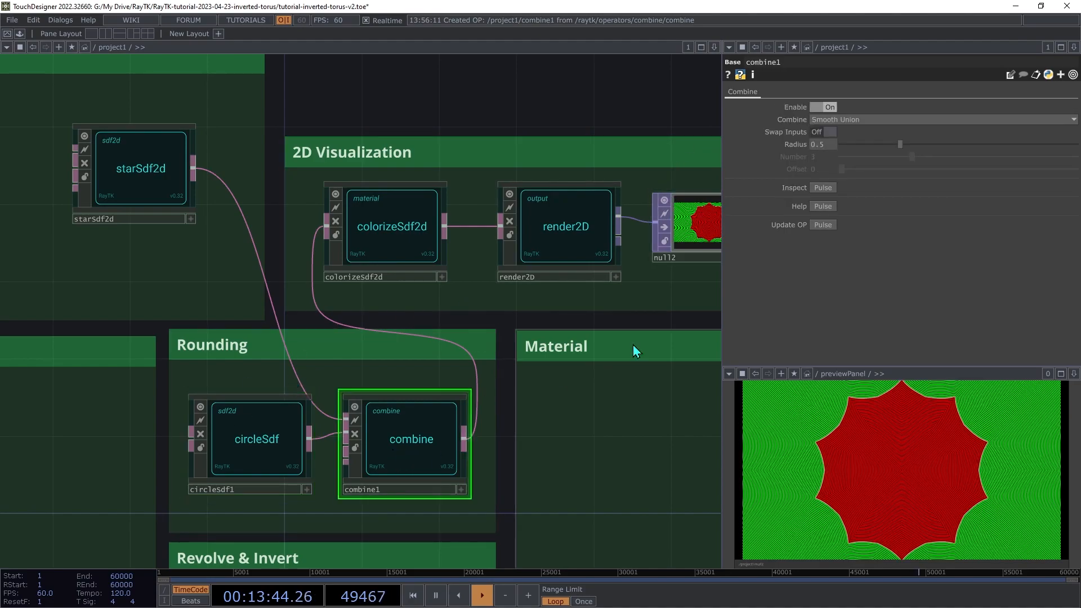
pyautogui.click(830, 143)
pyautogui.write('1')
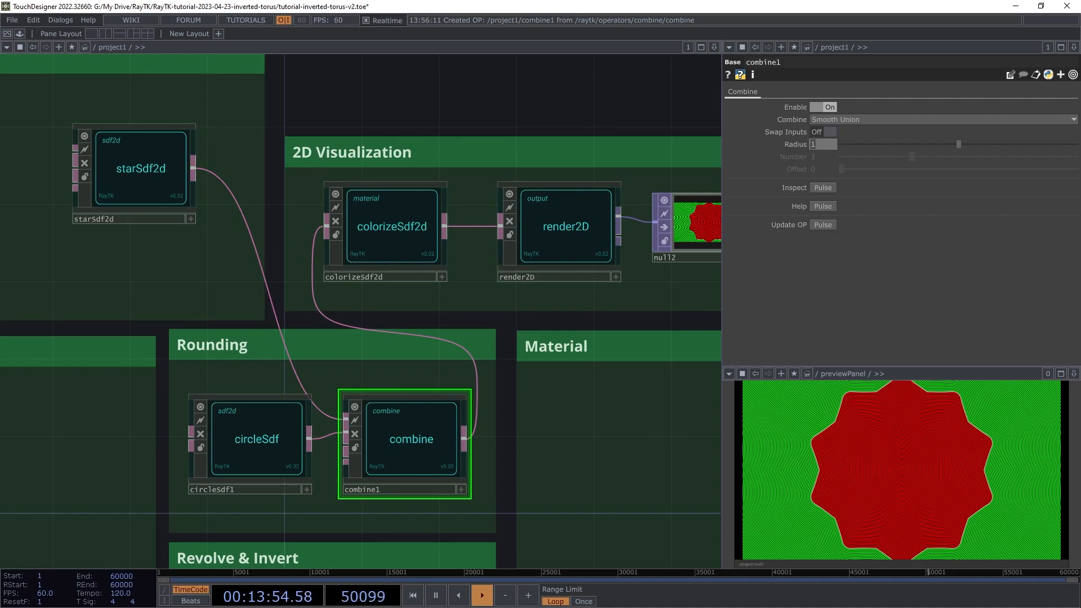
# Add a revolve operator in the Revolve & Invert group and wire it between the combine operator and raymarchRender3D.
pyautogui.scroll(-3, 332, 158)
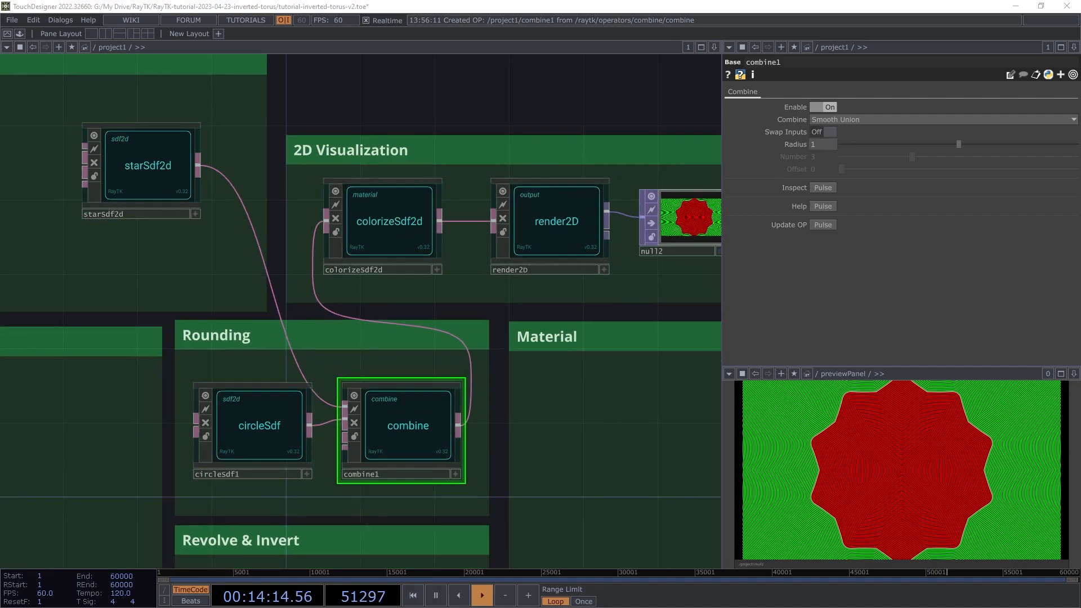
pyautogui.scroll(-3, 348, 249)
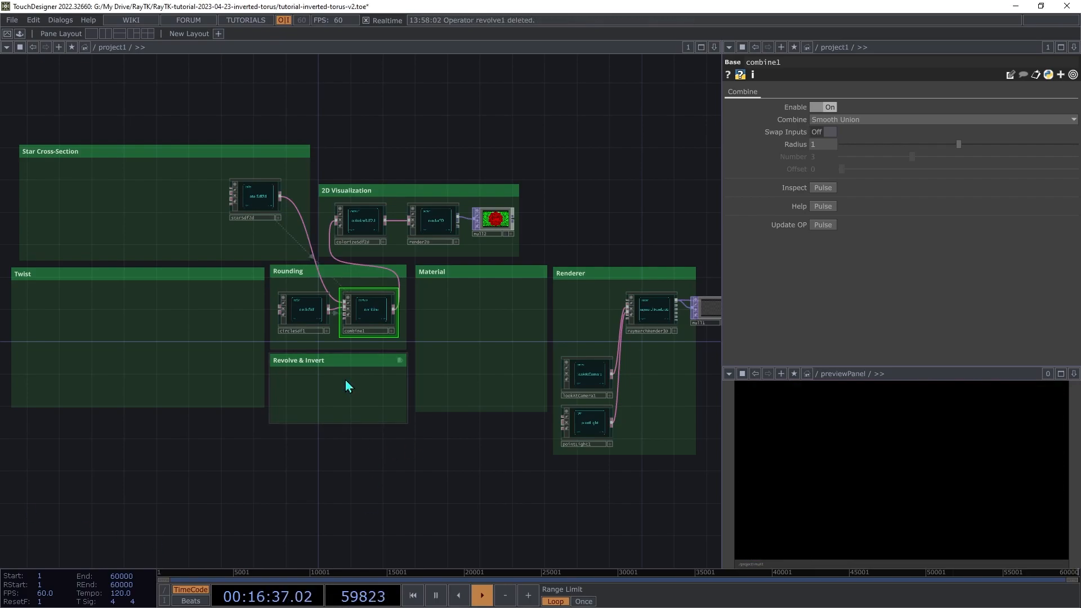
pyautogui.hotkey('alt', 'r')
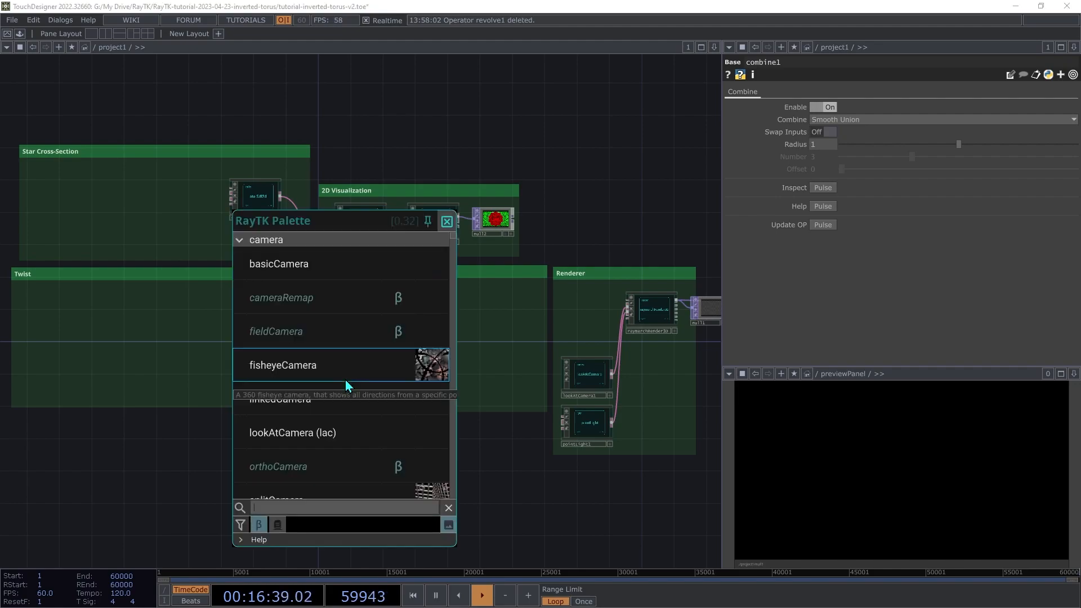
pyautogui.write('revo')
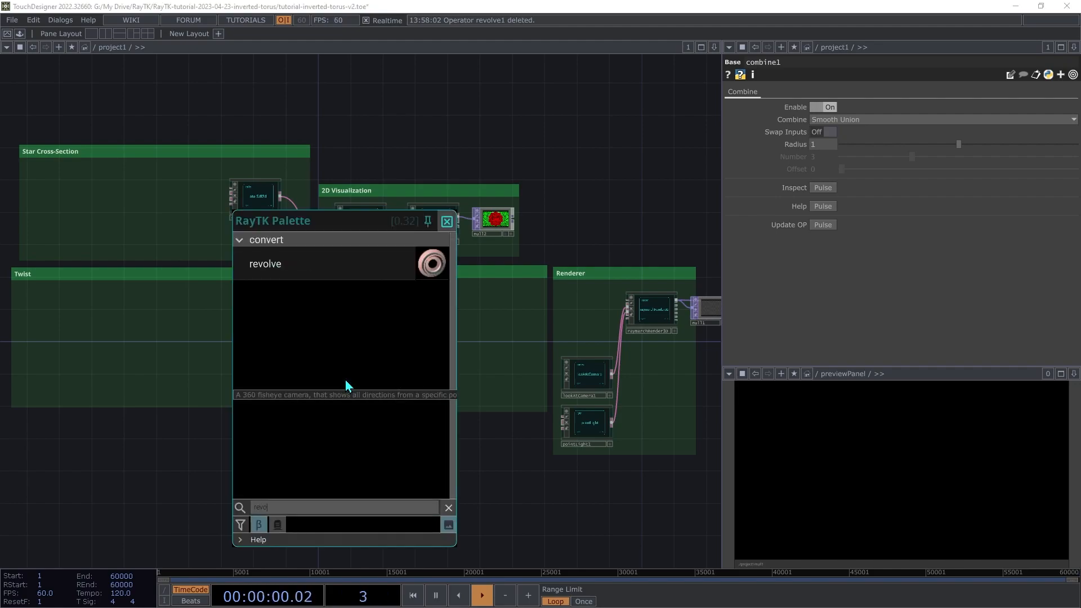
pyautogui.click(323, 272)
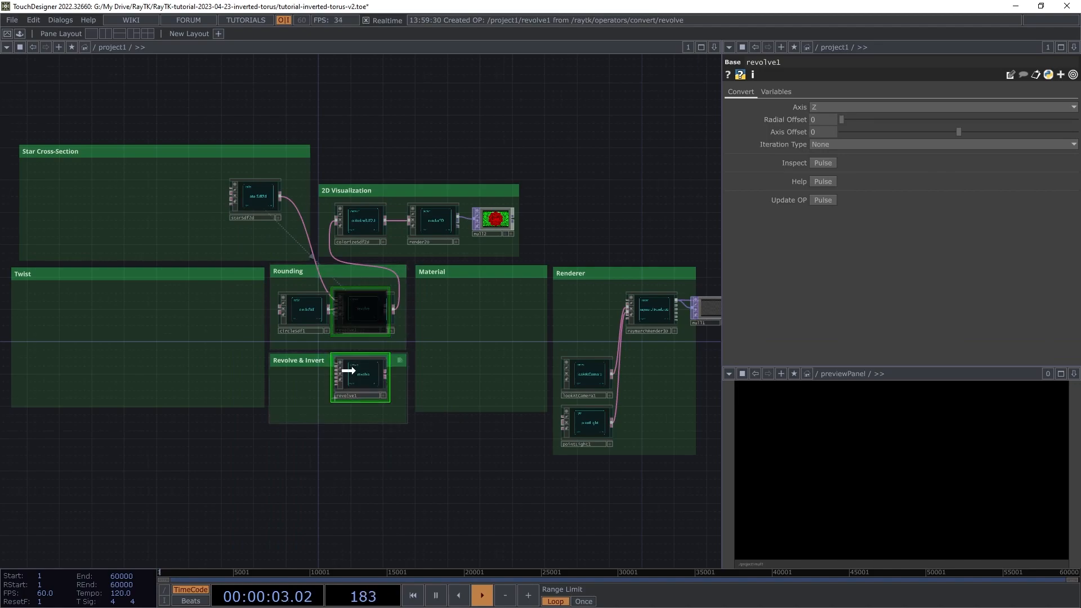
pyautogui.click(359, 388)
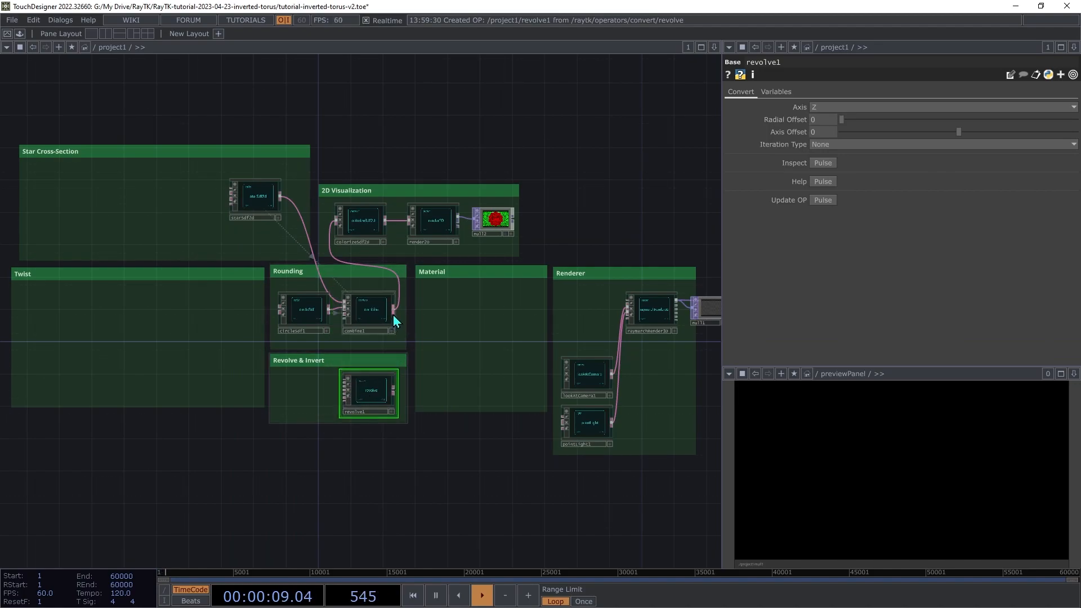
pyautogui.moveTo(395, 316); pyautogui.dragTo(614, 304)
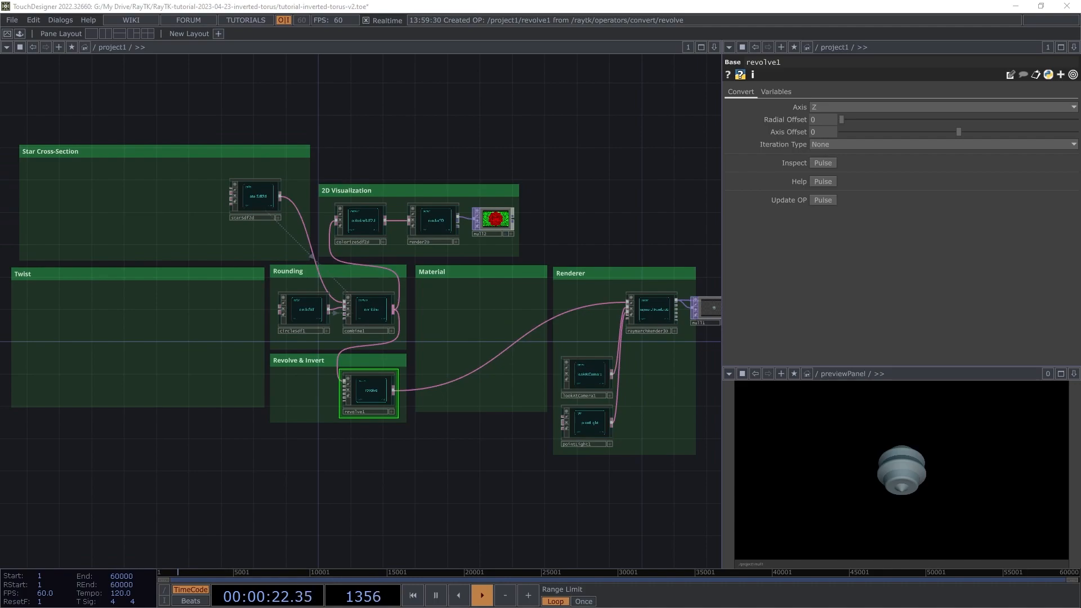
# Set the revolve operator's axis to Y and its radial offset to 4.4.
pyautogui.scroll(2, 315, 318)
pyautogui.scroll(3, 266, 325)
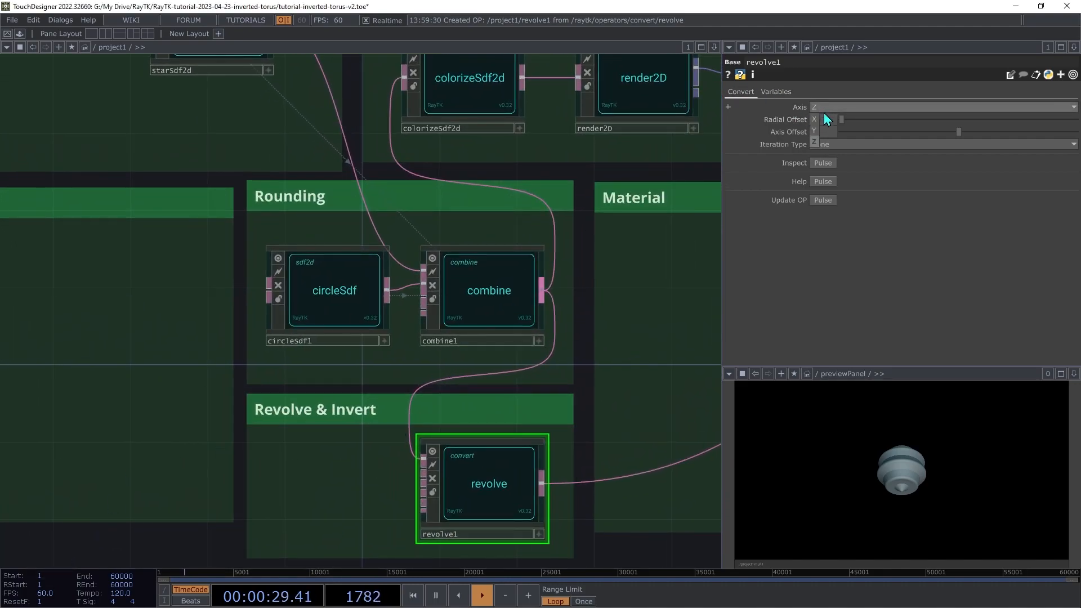
pyautogui.click(815, 133)
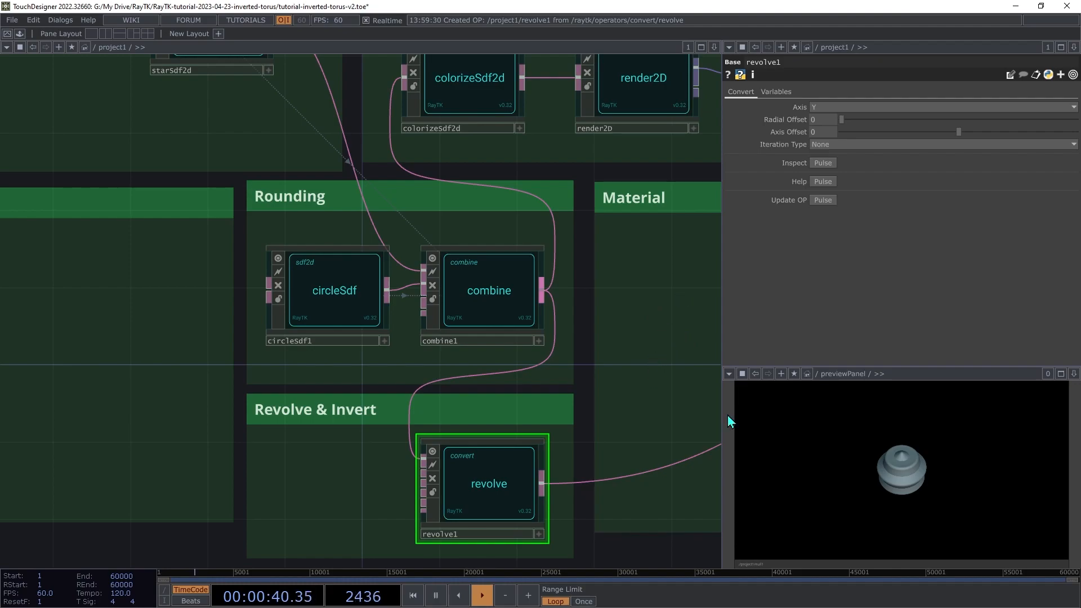
pyautogui.moveTo(842, 119); pyautogui.dragTo(1078, 118)
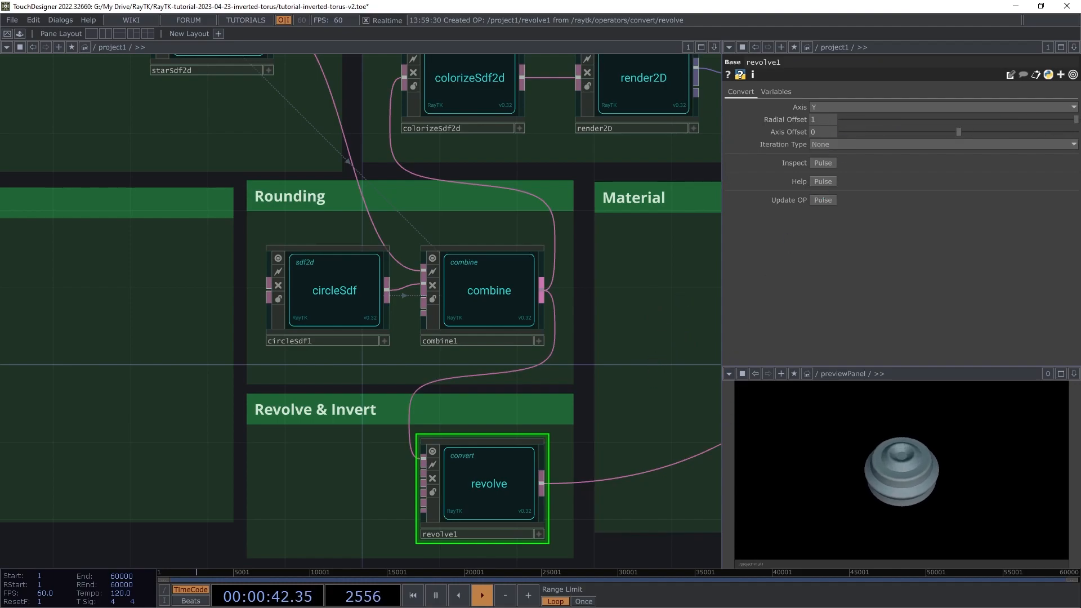
pyautogui.moveTo(825, 118)
pyautogui.mouseDown(button='middle')
pyautogui.moveTo(823, 93)
pyautogui.moveTo(825, 107)
pyautogui.mouseUp(button='middle')
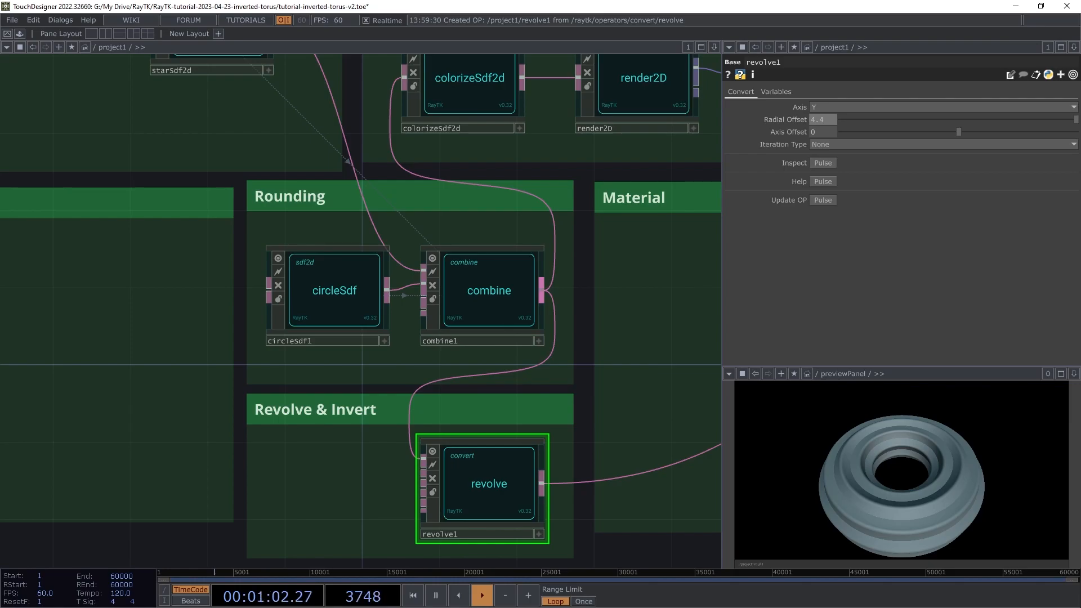
# Add an invert filter after revolve in the Revolve & Invert group and wire it between revolve and raymarchRender3D.
pyautogui.moveTo(510, 498); pyautogui.dragTo(356, 498)
pyautogui.hotkey('alt', 'r')
pyautogui.write('inv')
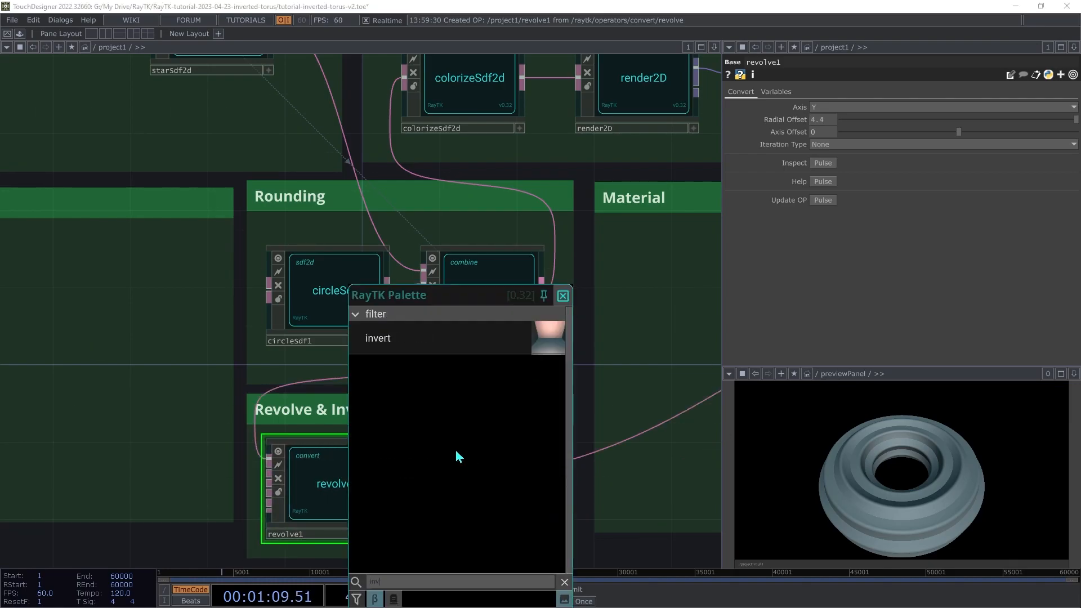
pyautogui.click(432, 331)
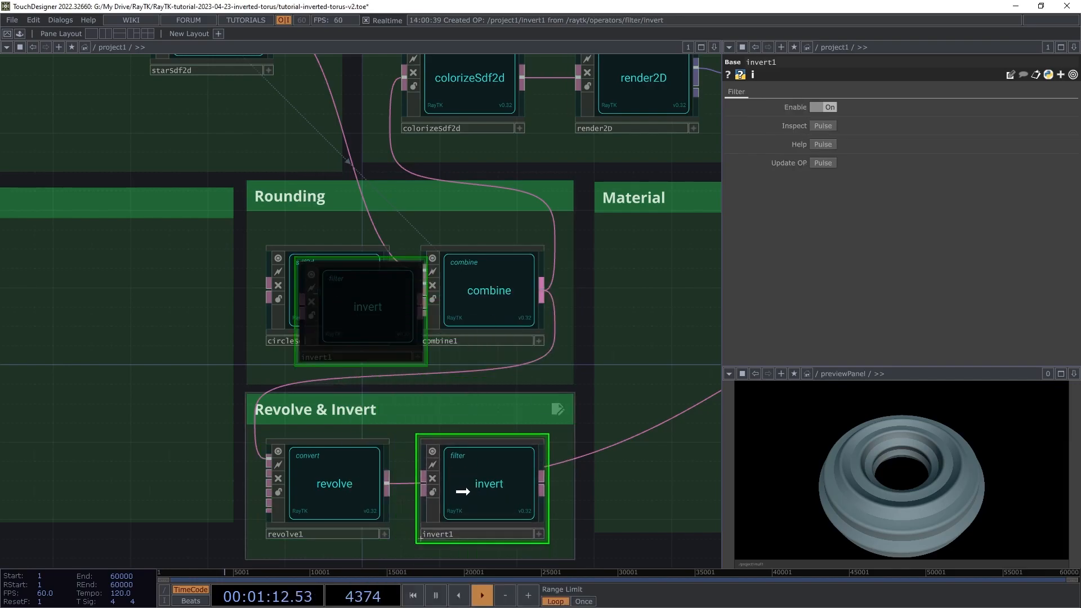
pyautogui.click(431, 496)
pyautogui.click(542, 483)
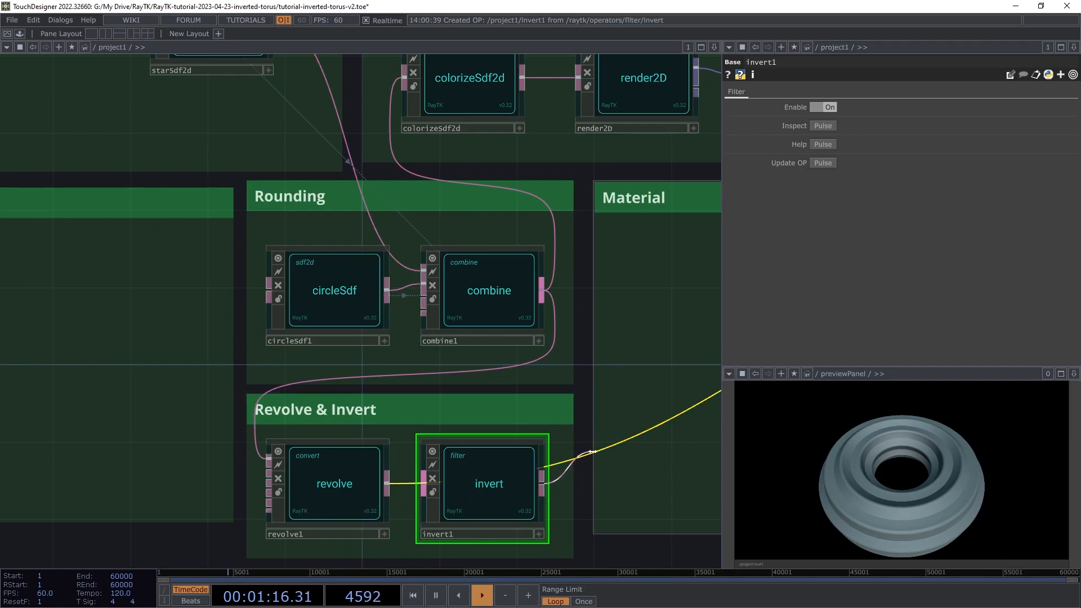
pyautogui.click(594, 459)
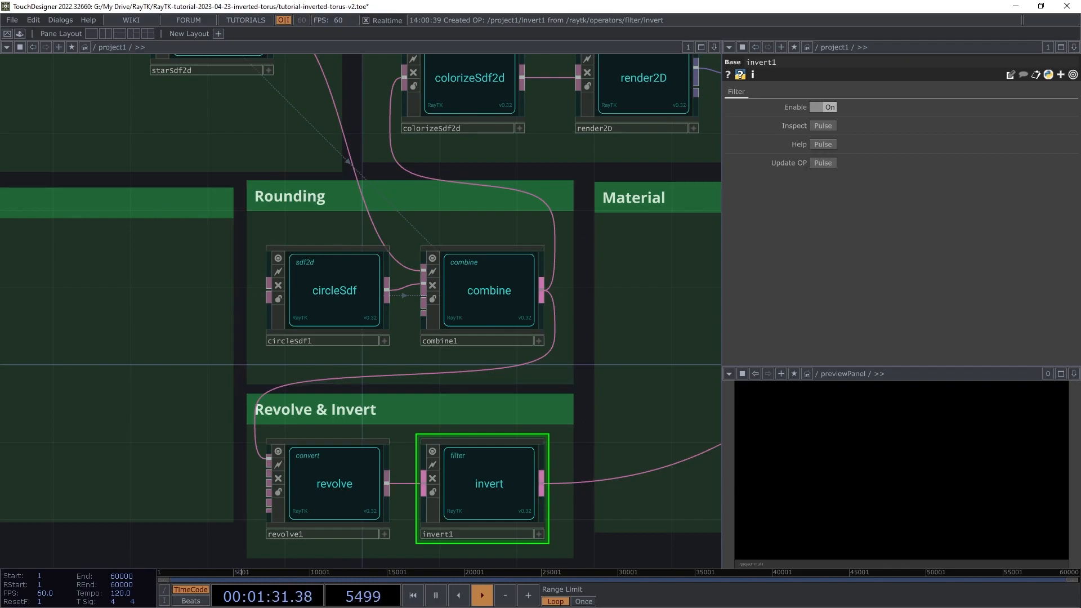
# Add a Fisheye Camera to raymarchRender3D and place it above lookAtCamera in the Renderer group.
pyautogui.moveTo(600, 459); pyautogui.dragTo(178, 387)
pyautogui.moveTo(358, 470); pyautogui.dragTo(191, 442)
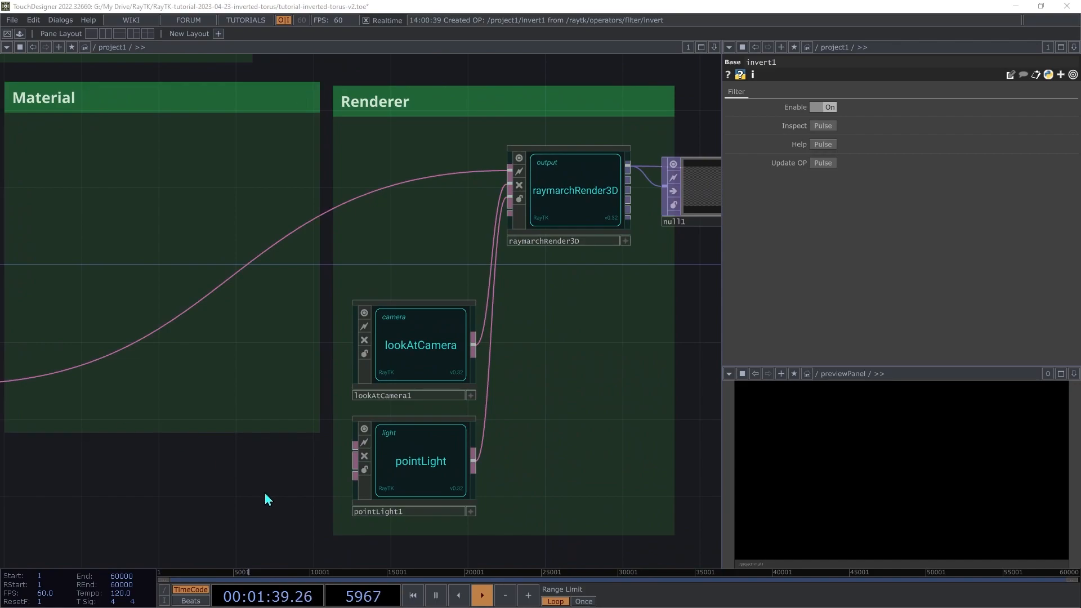
pyautogui.click(588, 181)
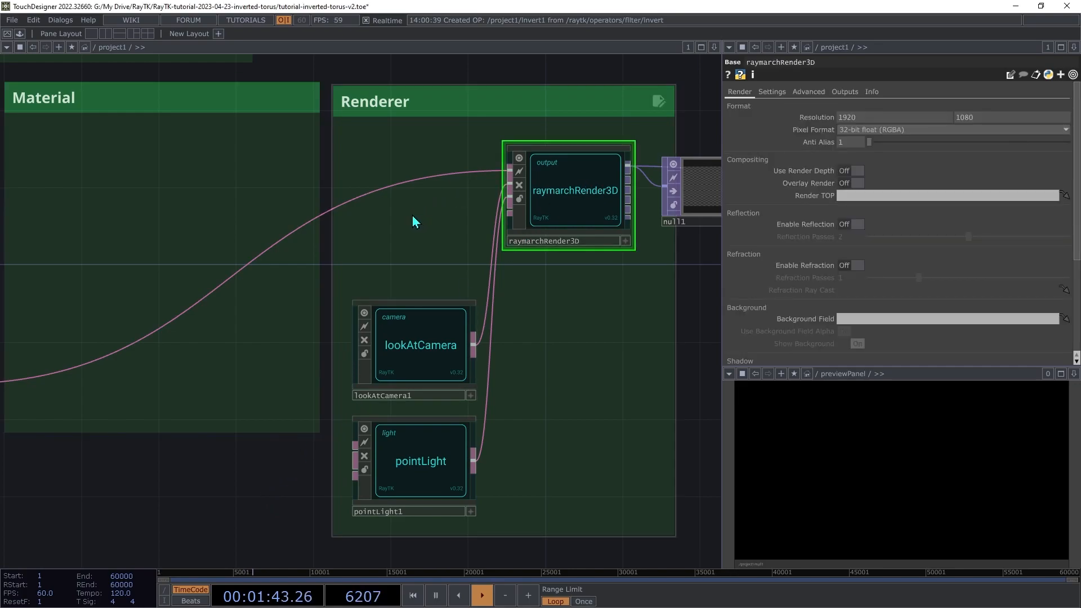
pyautogui.rightClick(396, 219)
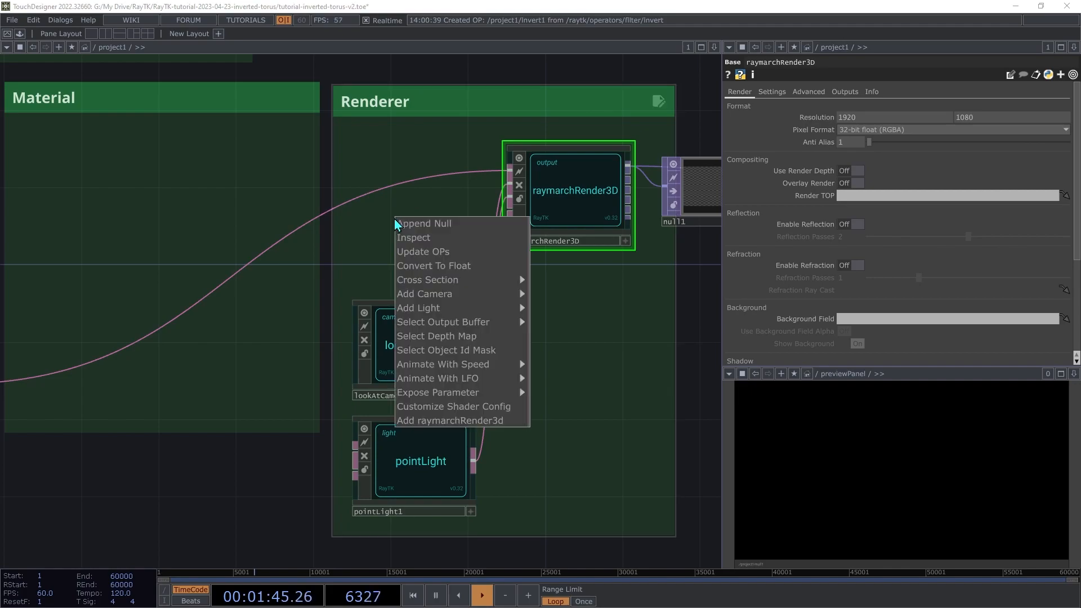
pyautogui.moveTo(442, 301)
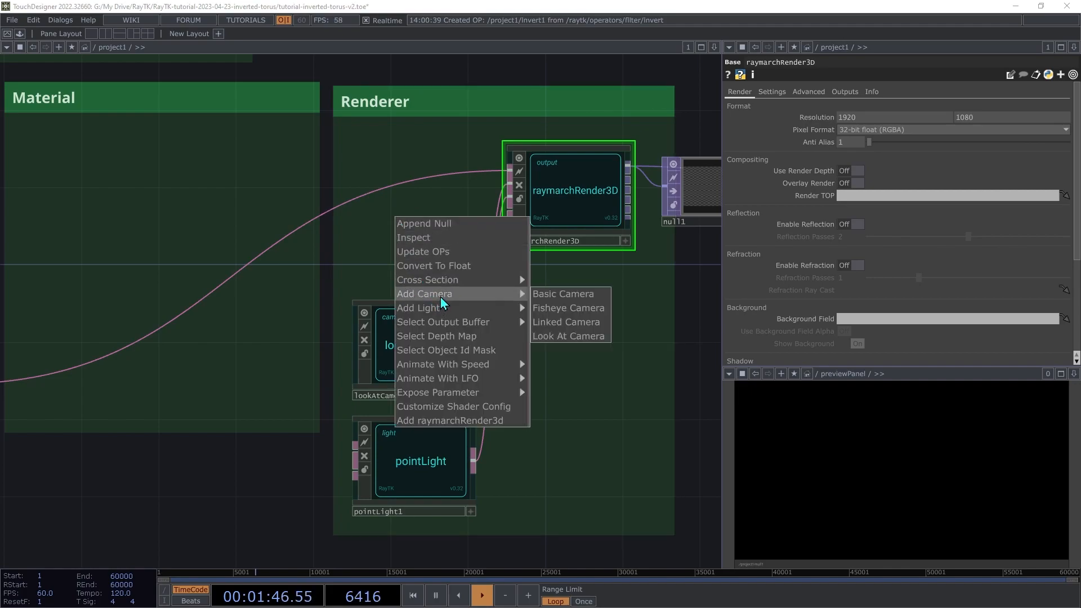
pyautogui.click(565, 309)
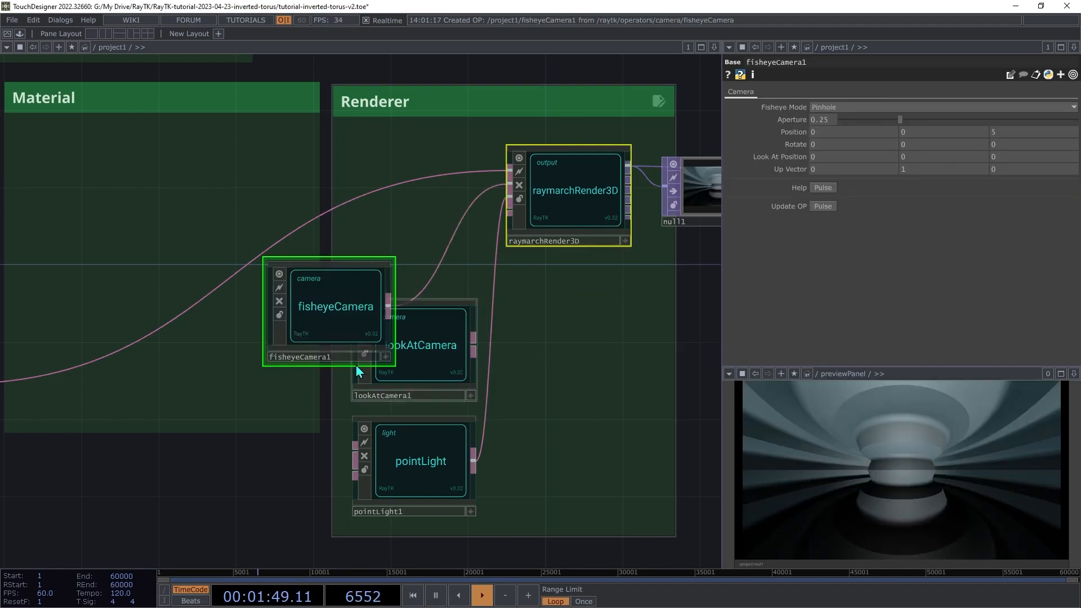
pyautogui.moveTo(312, 315); pyautogui.dragTo(398, 243)
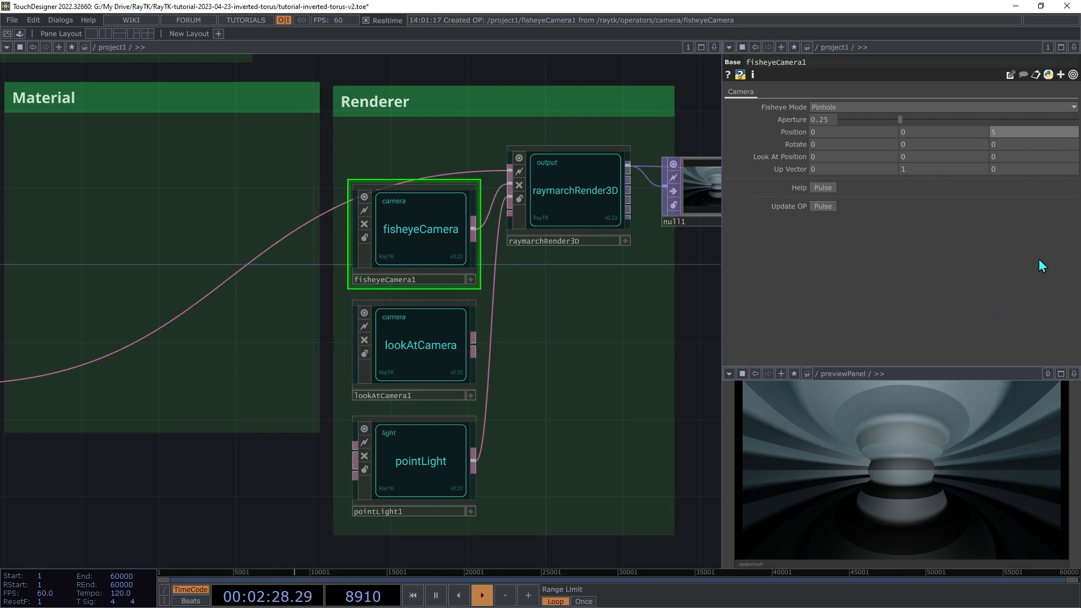
# Try the fisheye camera's Z position at 6.4, return it to 5, and set the aperture to 0.2.
pyautogui.moveTo(1048, 133)
pyautogui.mouseDown(button='middle')
pyautogui.moveTo(1061, 133)
pyautogui.moveTo(1055, 116)
pyautogui.mouseUp(button='middle')
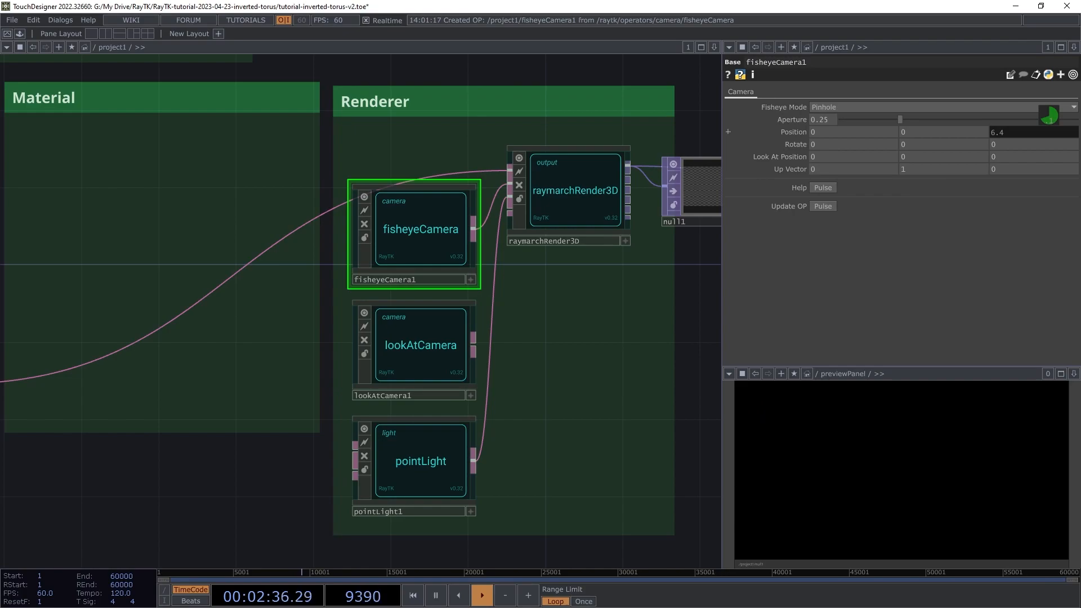
pyautogui.moveTo(1048, 116); pyautogui.dragTo(1048, 116, button='middle')
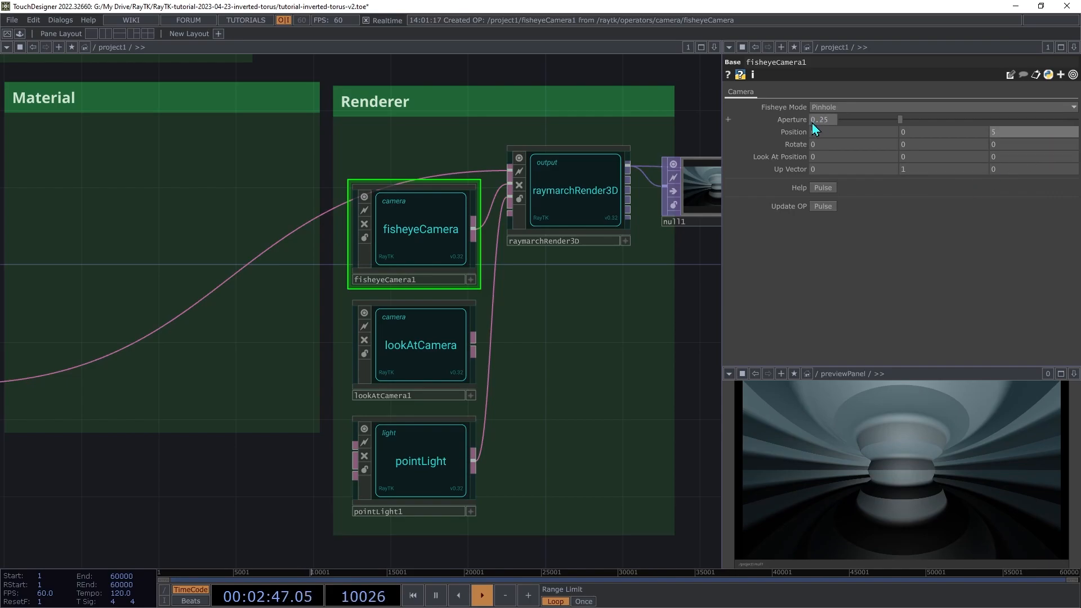
pyautogui.moveTo(830, 123); pyautogui.dragTo(822, 99, button='middle')
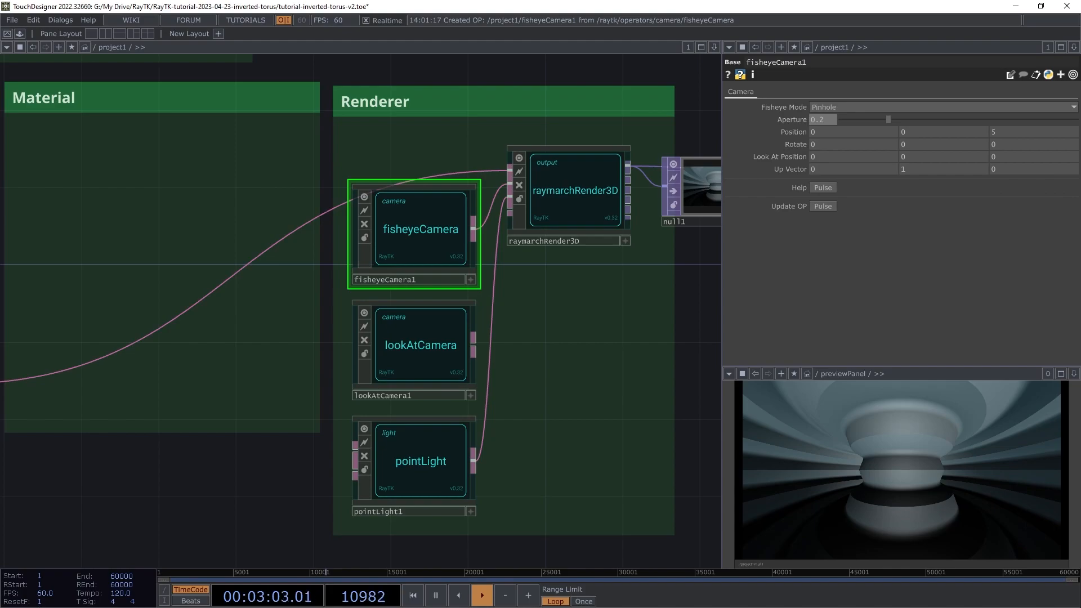
# Wire lookAtCamera back into raymarchRender3D's camera input and disable the invert operator.
pyautogui.moveTo(474, 350); pyautogui.dragTo(487, 182)
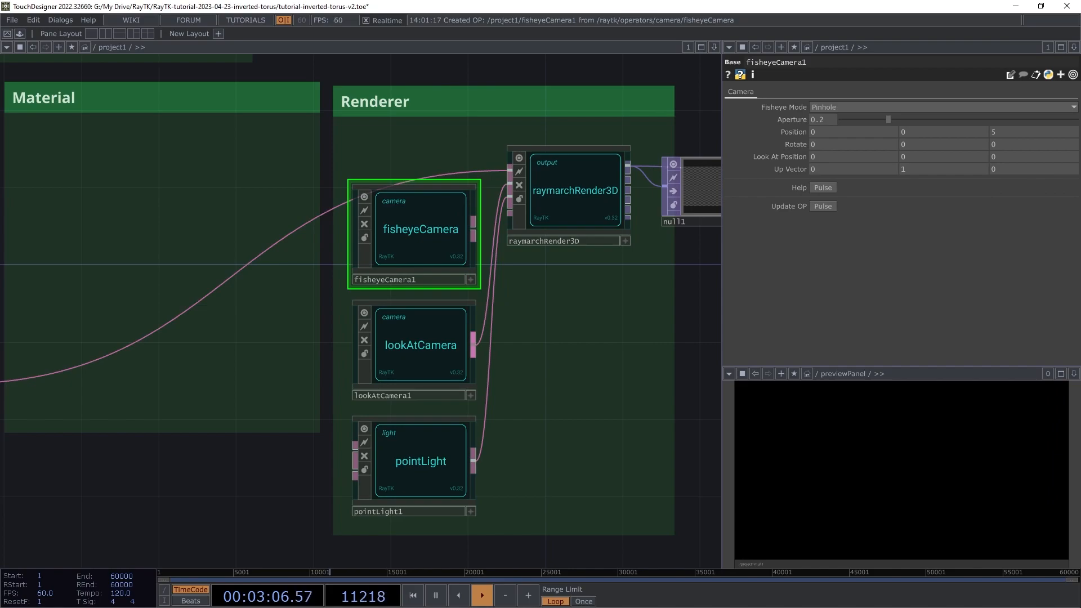
pyautogui.moveTo(84, 462); pyautogui.dragTo(674, 561)
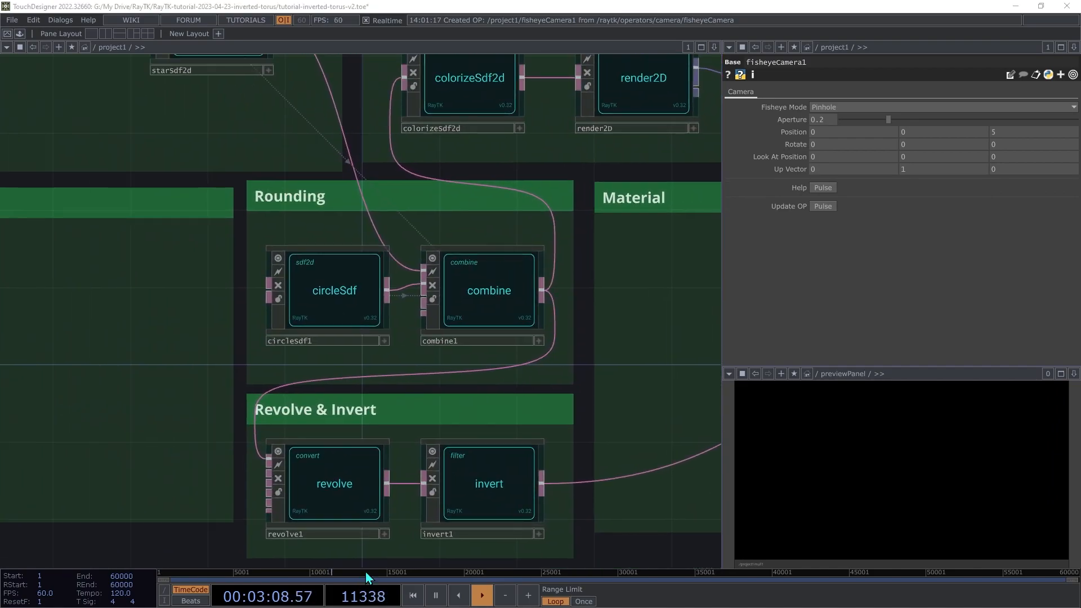
pyautogui.click(505, 485)
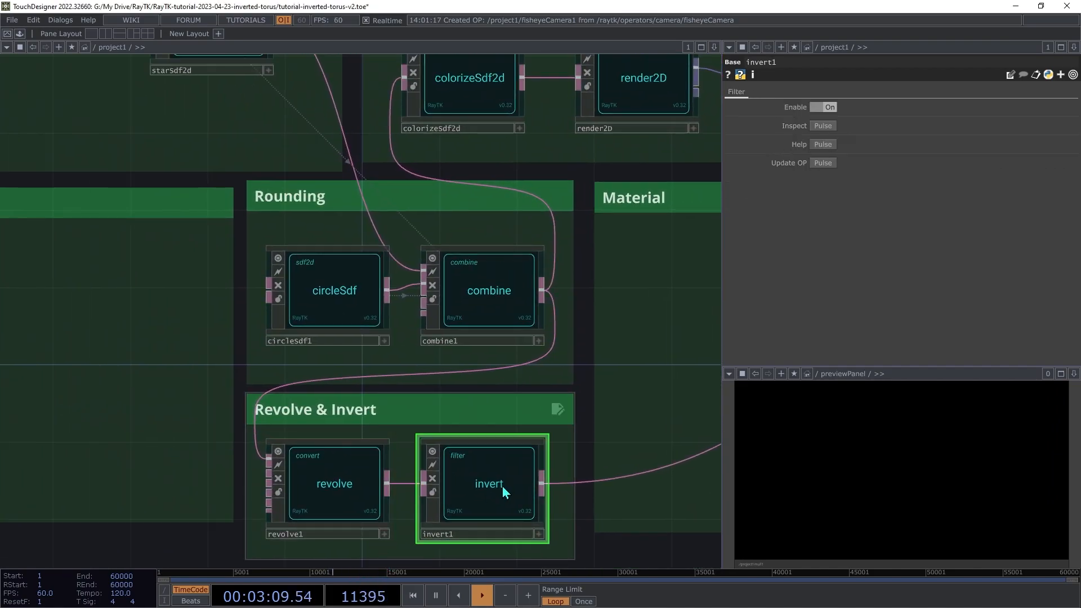
pyautogui.click(829, 107)
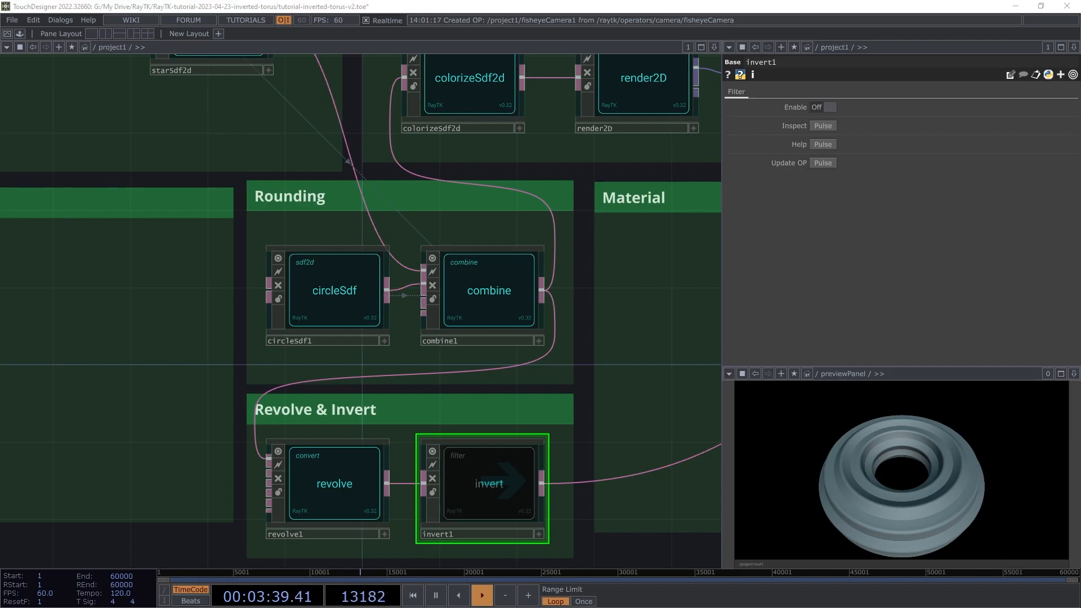
# Add an axisRotate operator in the Twist group and set its axis to Z.
pyautogui.scroll(-6, 174, 317)
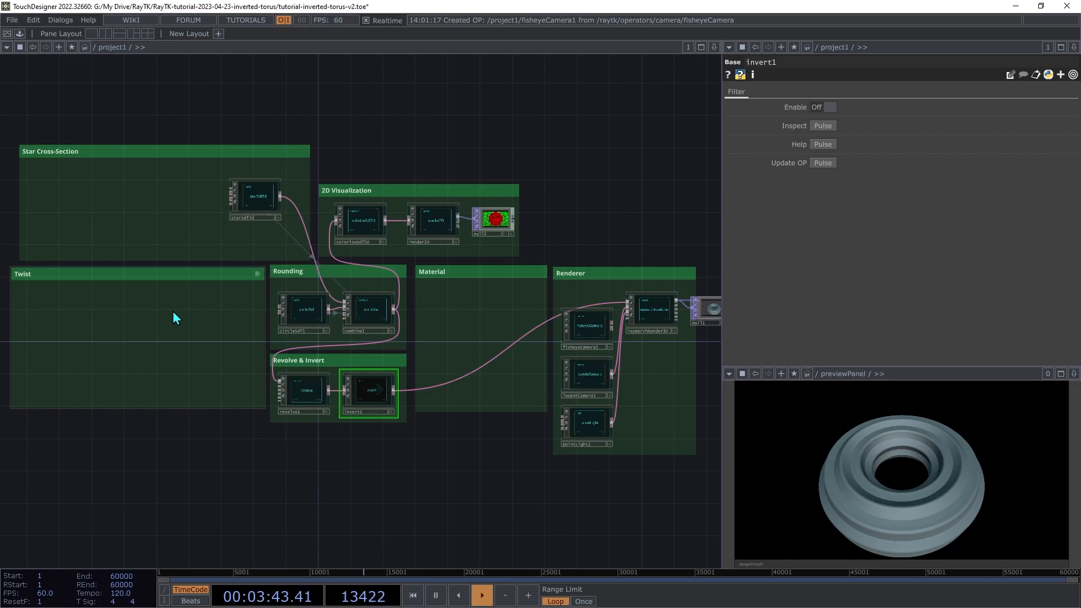
pyautogui.hotkey('alt', 'r')
pyautogui.write('axi')
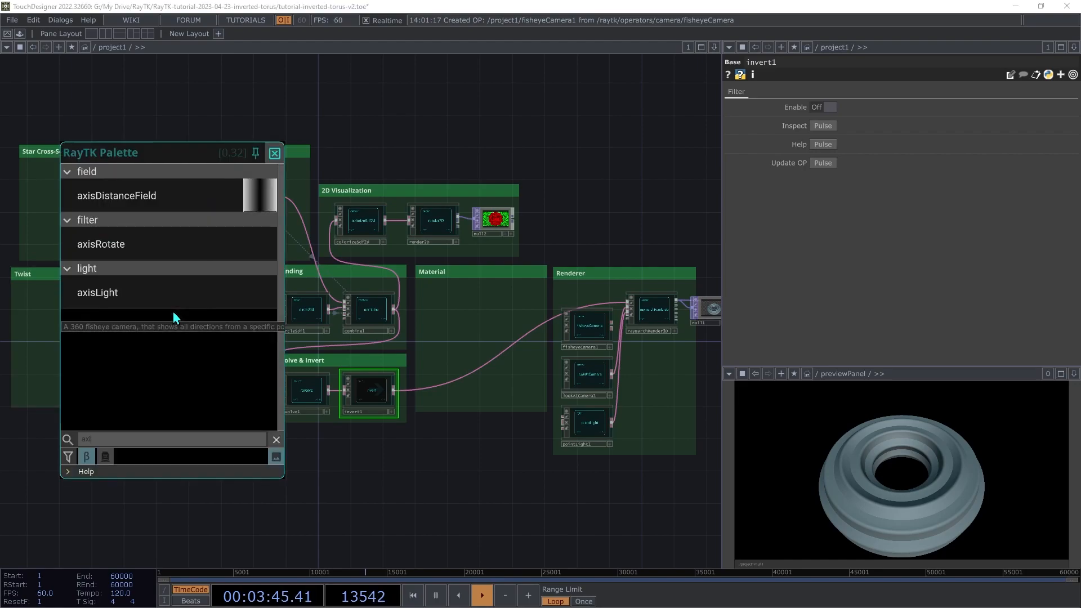
pyautogui.click(161, 246)
pyautogui.click(374, 322)
pyautogui.moveTo(373, 322); pyautogui.dragTo(234, 312)
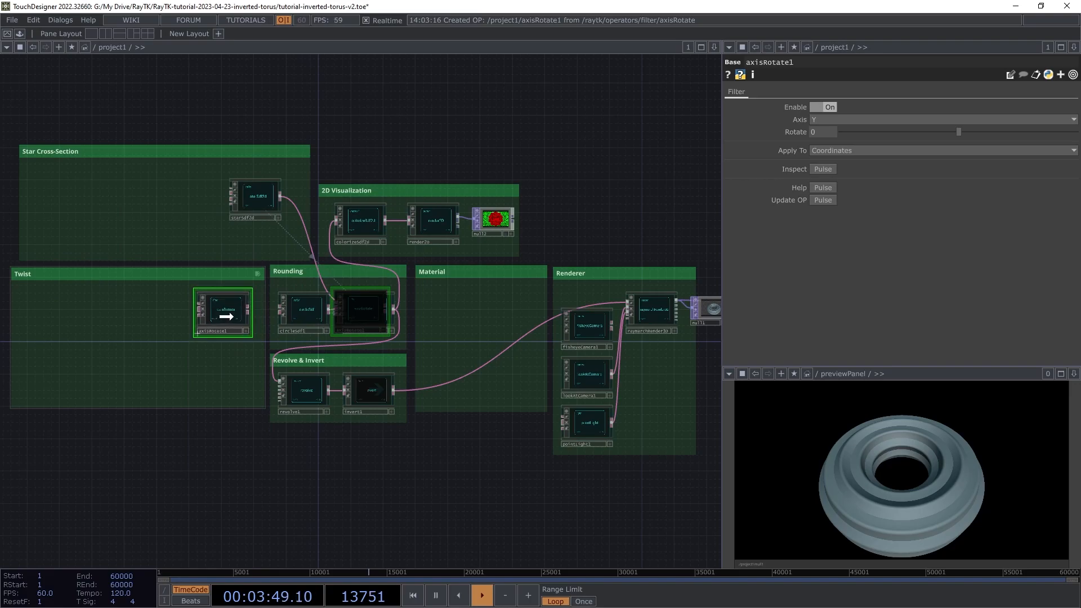
pyautogui.click(849, 120)
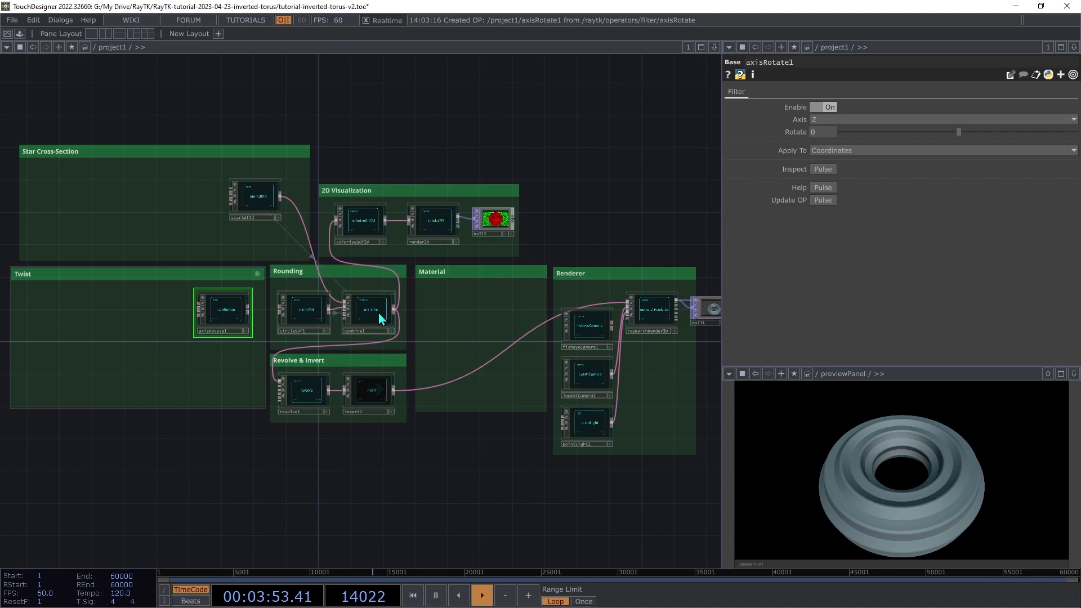
# Wire starSdf2d into axisRotate and connect axisRotate's output to the combine operator's first input.
pyautogui.click(280, 196)
pyautogui.click(189, 302)
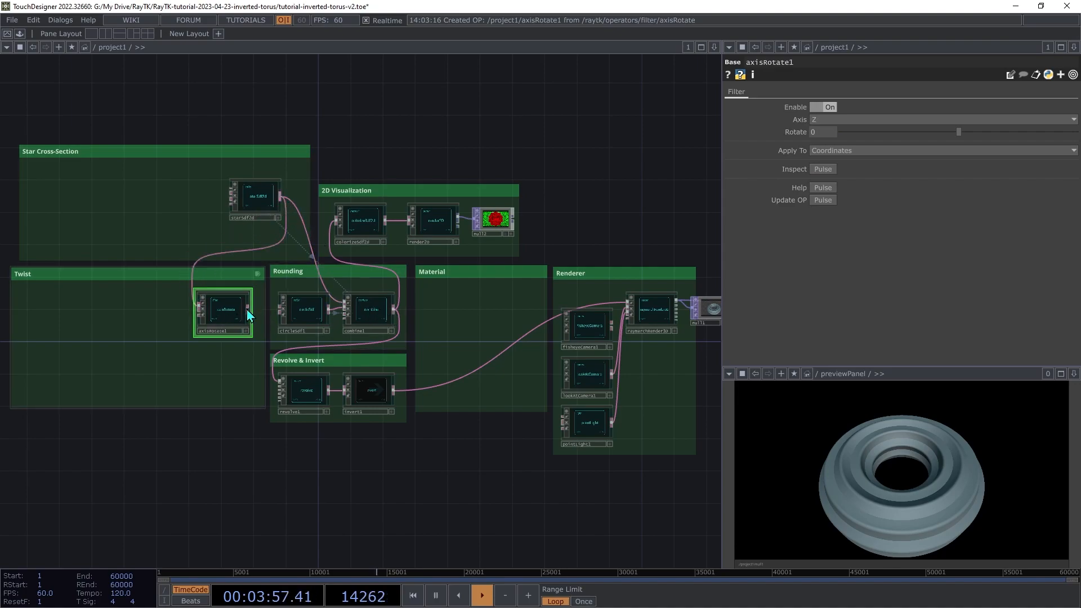
pyautogui.click(250, 309)
pyautogui.click(345, 303)
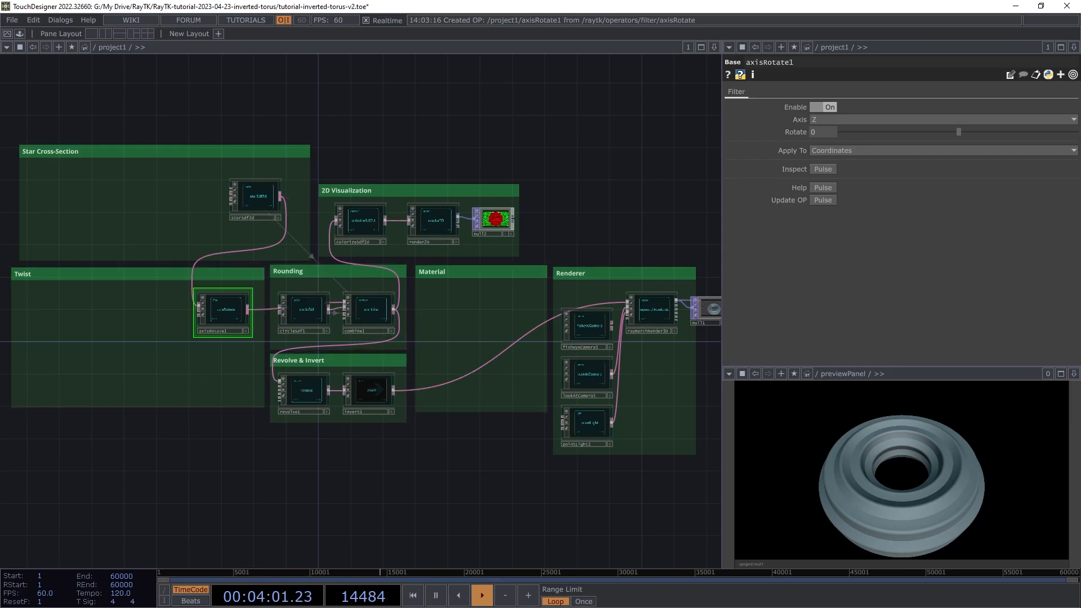
# Try different rotation values on axisRotate, such as 28.1, and undo the rotation change.
pyautogui.scroll(5, 6, 337)
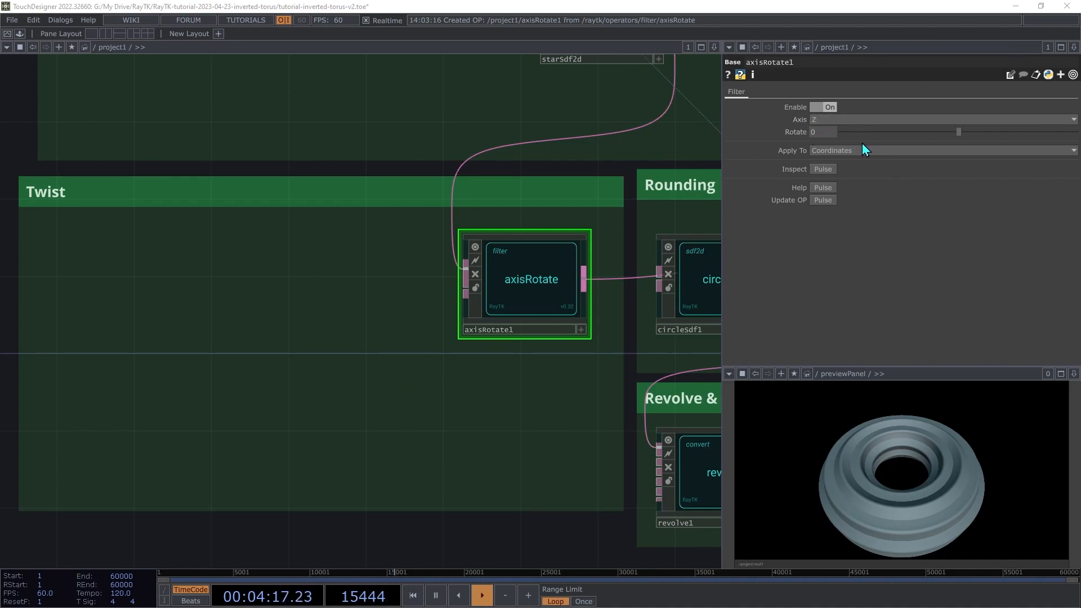
pyautogui.moveTo(957, 137); pyautogui.dragTo(978, 191)
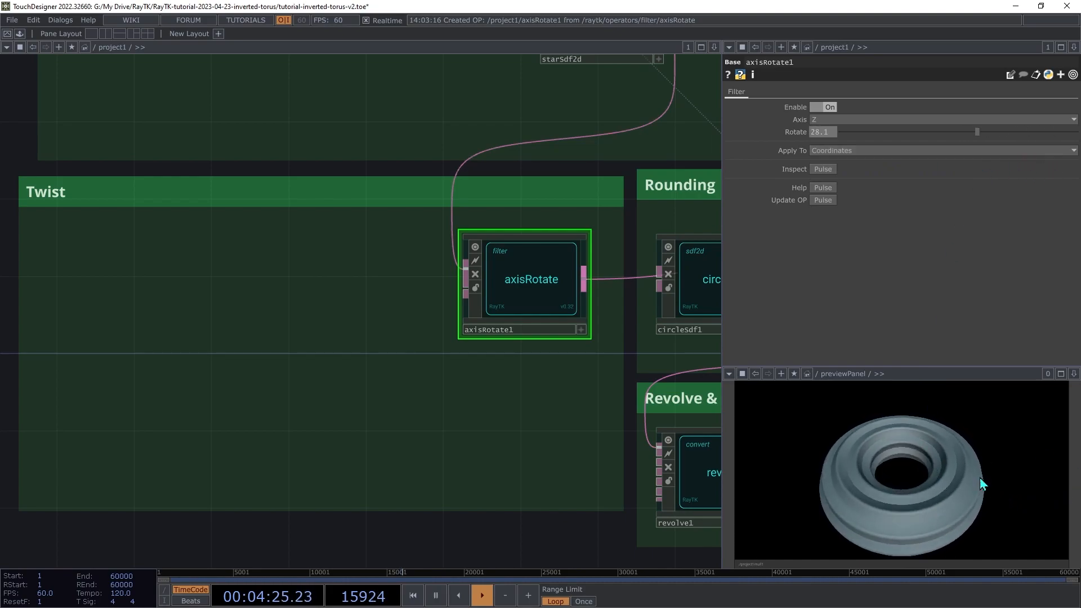
pyautogui.moveTo(978, 132); pyautogui.dragTo(805, 150)
pyautogui.hotkey('ctrl', 'z')
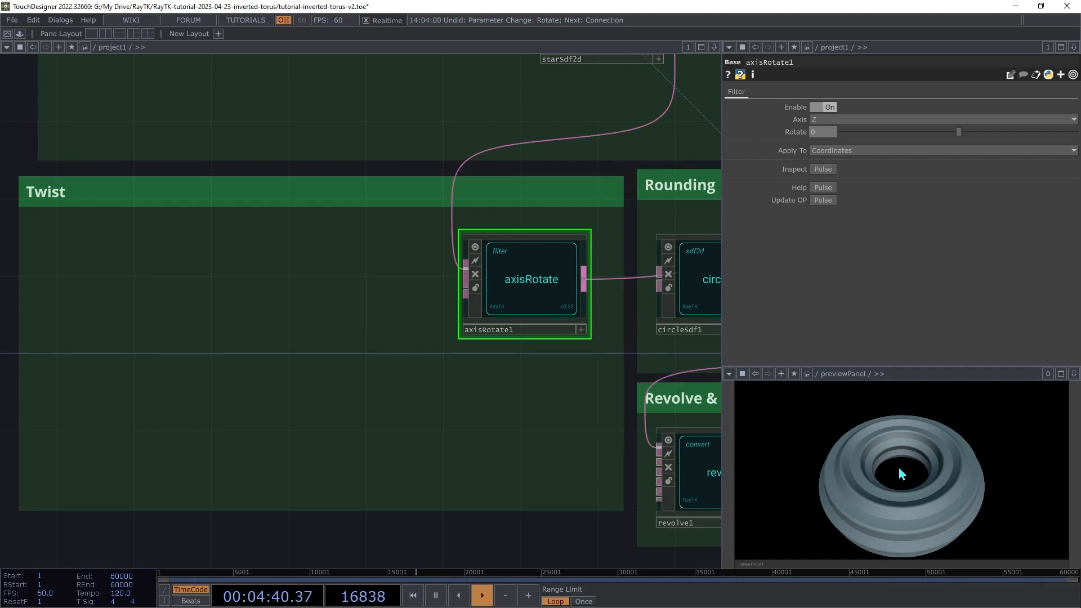
# Create a variable reference to the revolve operator's Normalized Angle and place it in the Twist group.
pyautogui.click(700, 468)
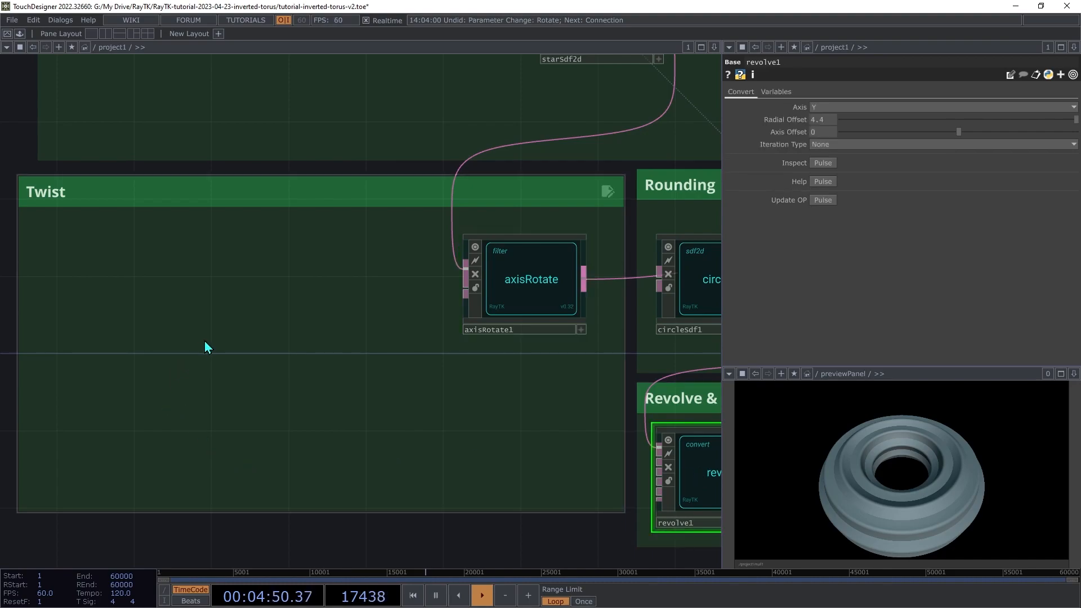
pyautogui.rightClick(218, 338)
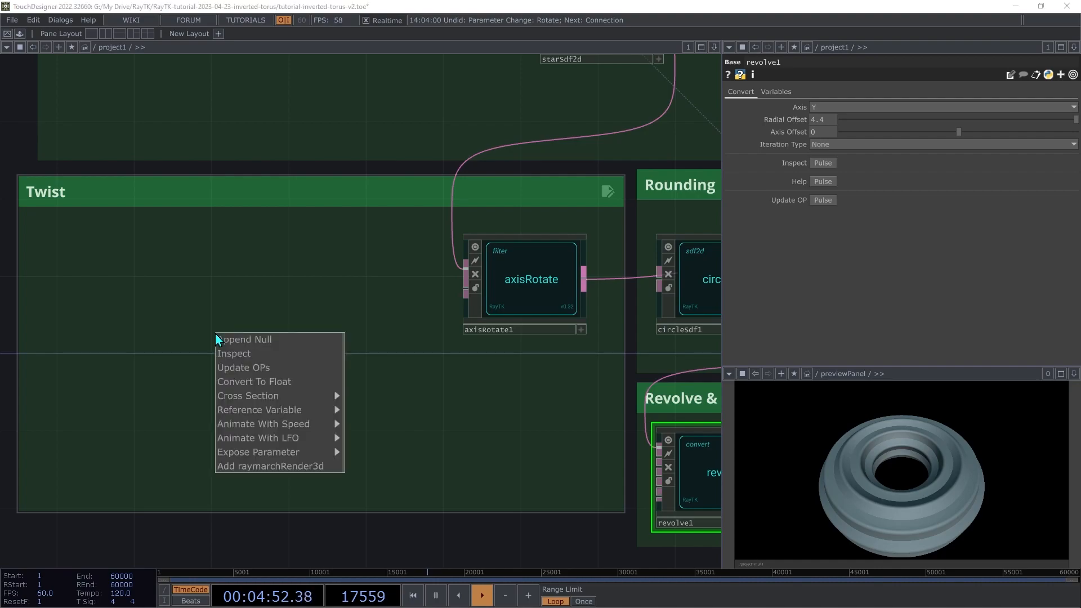
pyautogui.moveTo(295, 411)
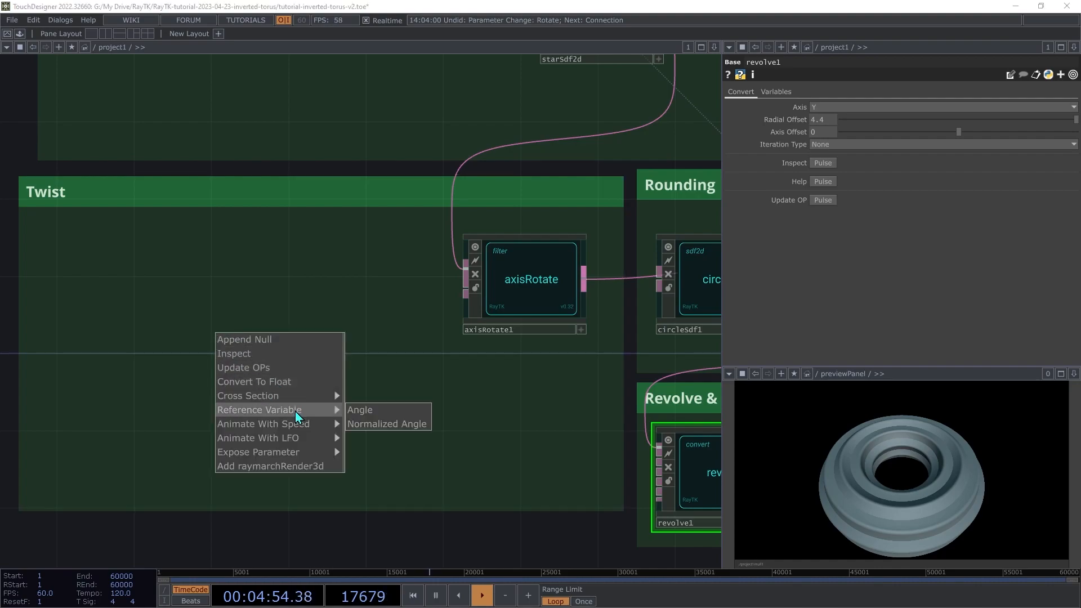
pyautogui.click(407, 425)
pyautogui.moveTo(499, 540); pyautogui.dragTo(177, 376)
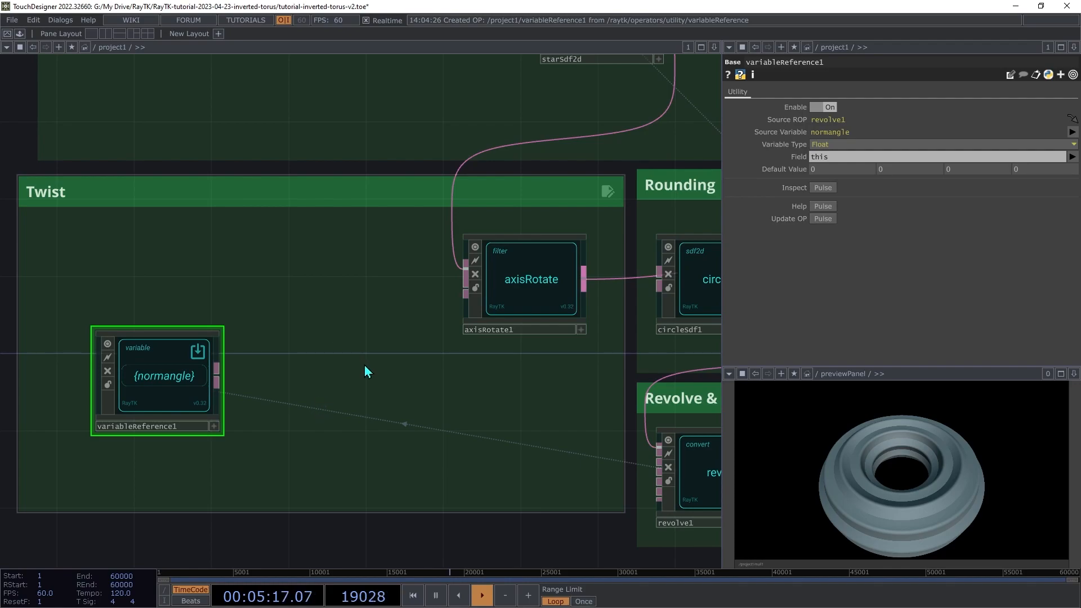
# Add a waveField beside the normalized angle reference in the Twist group and wire the reference into its first input.
pyautogui.hotkey('alt', 'r')
pyautogui.write('wave')
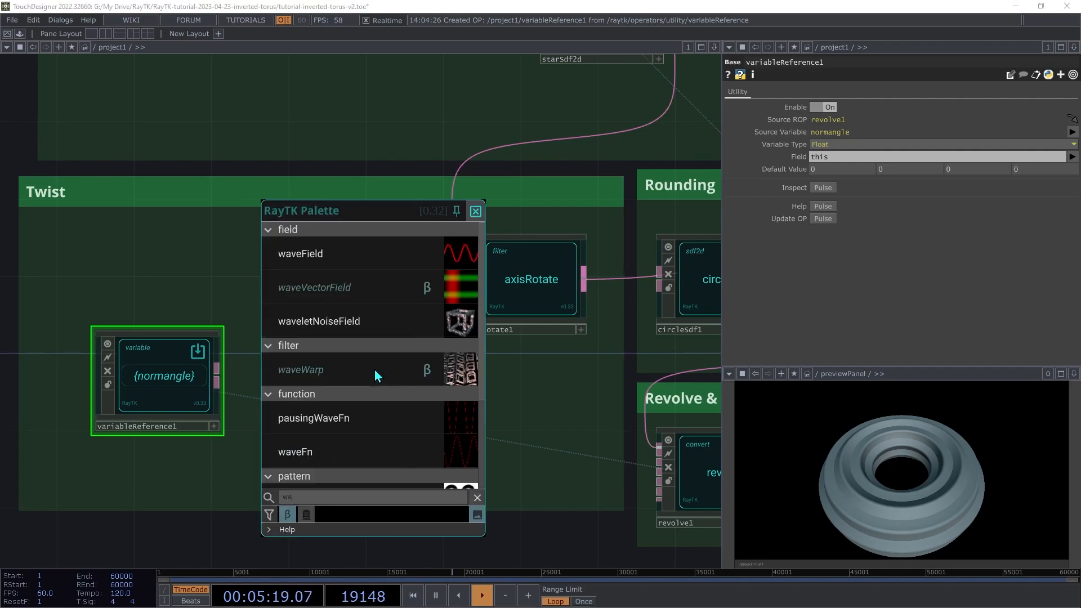
pyautogui.click(360, 263)
pyautogui.moveTo(349, 308); pyautogui.dragTo(266, 386)
pyautogui.moveTo(159, 376); pyautogui.dragTo(195, 356)
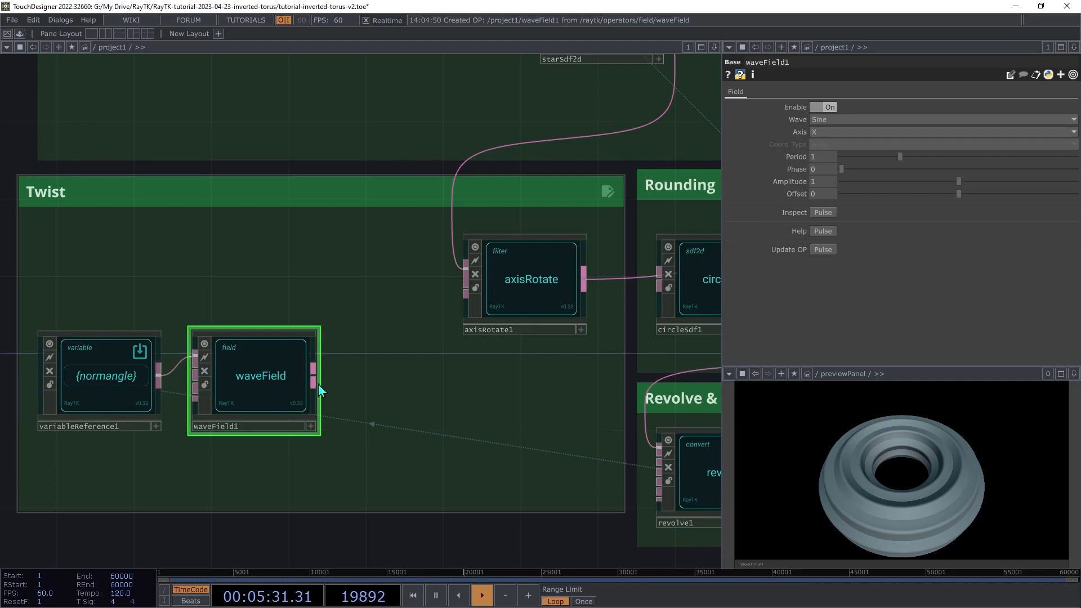
# Wire waveField into axisRotate's second input and set the wave's amplitude to 50.
pyautogui.moveTo(314, 383); pyautogui.dragTo(461, 295)
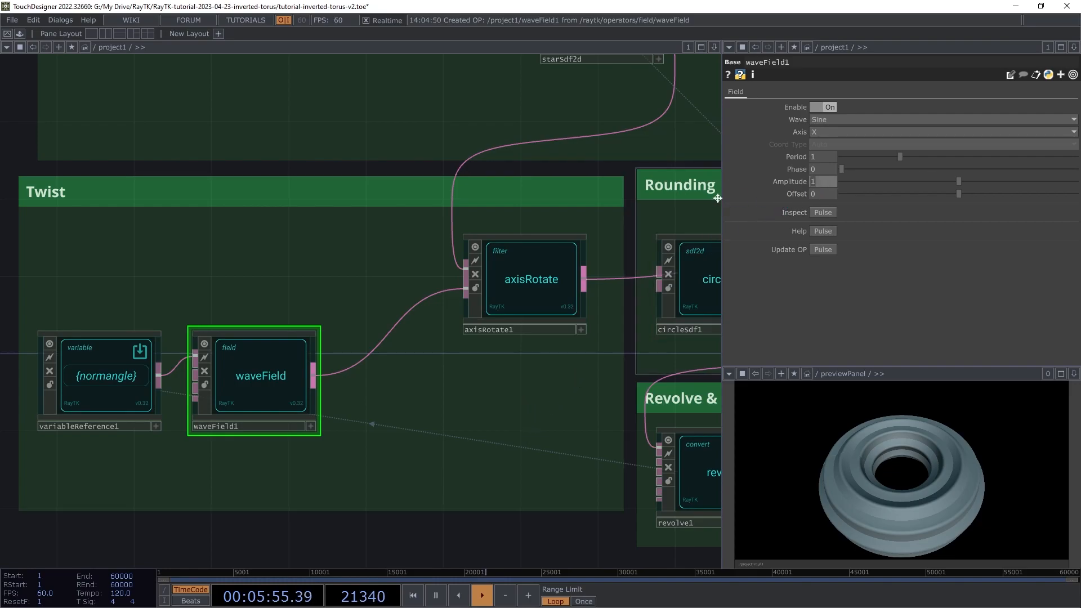
pyautogui.write('50')
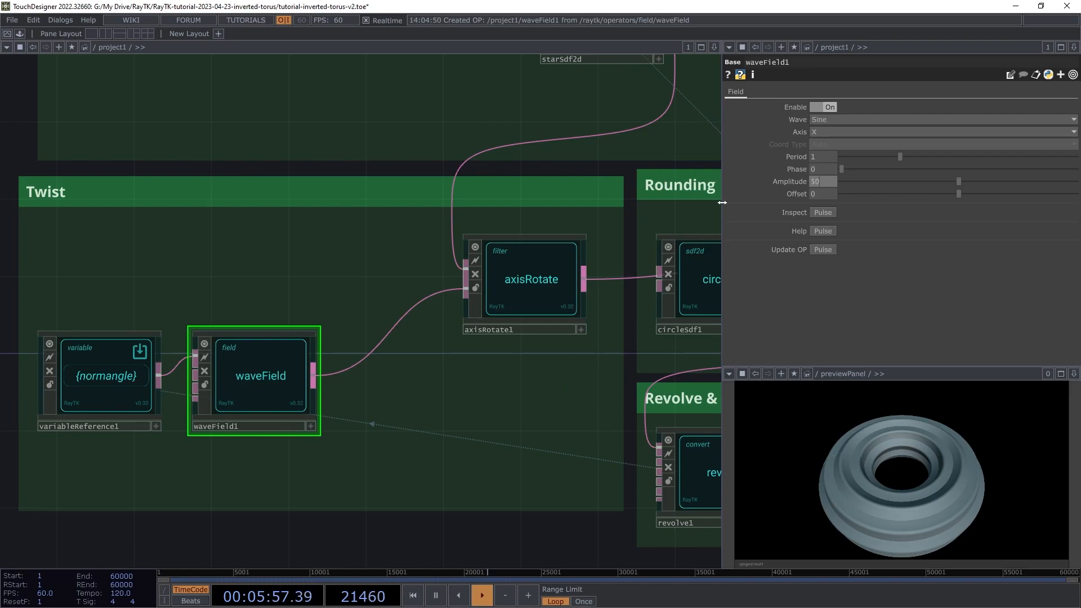
pyautogui.press('Tab')
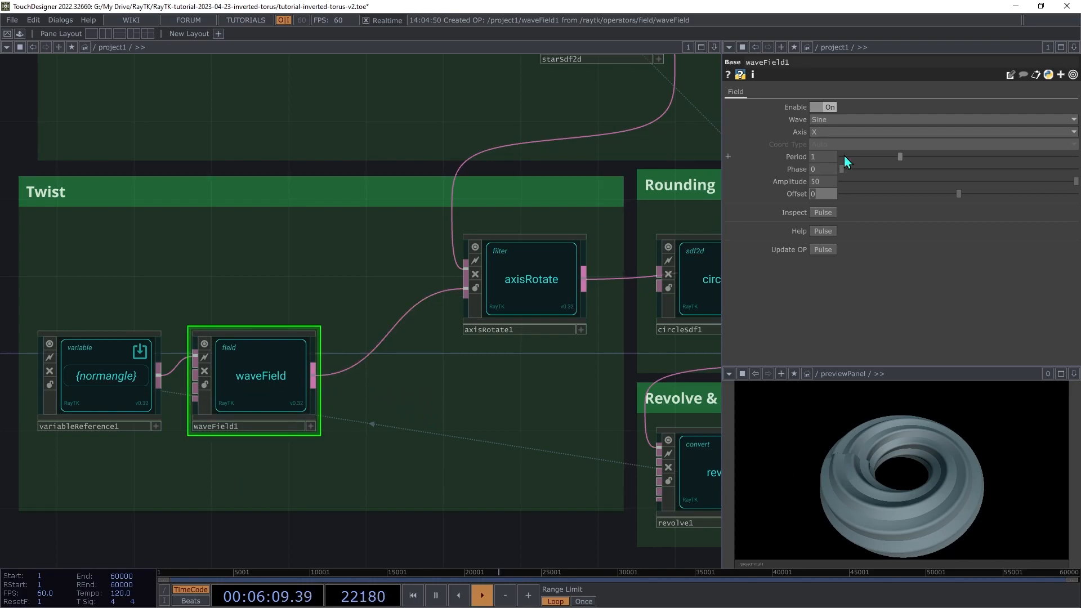
# Set waveField's period to 0.5 and move it away from the variable reference to make room between them.
pyautogui.moveTo(823, 159); pyautogui.dragTo(795, 144, button='middle')
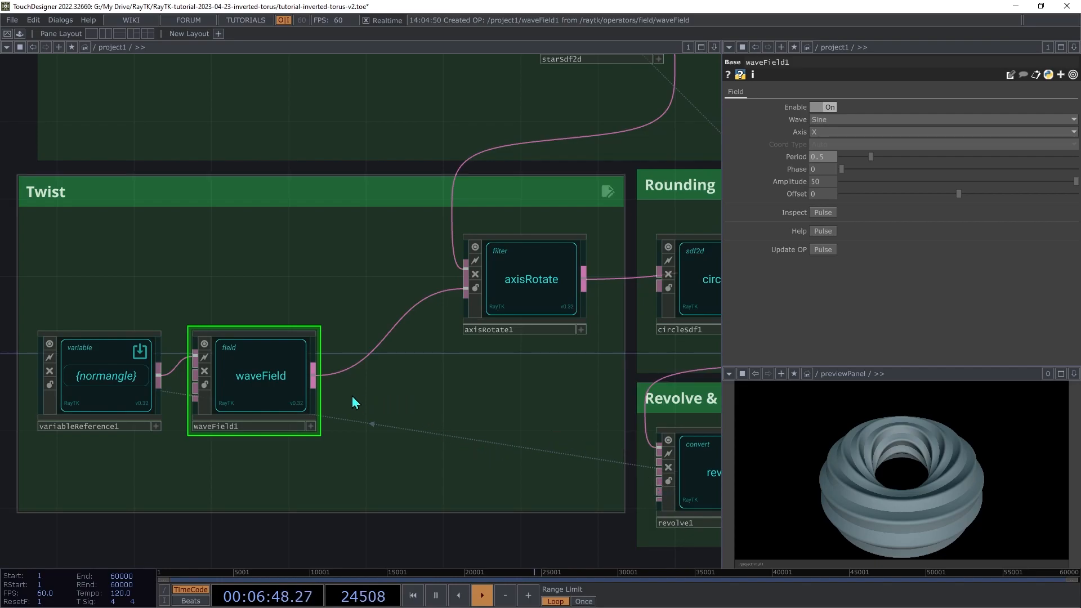
pyautogui.moveTo(246, 398); pyautogui.dragTo(355, 384)
# Insert a rescaleField between the normalized angle reference and waveField in the Twist group.
pyautogui.click(81, 380)
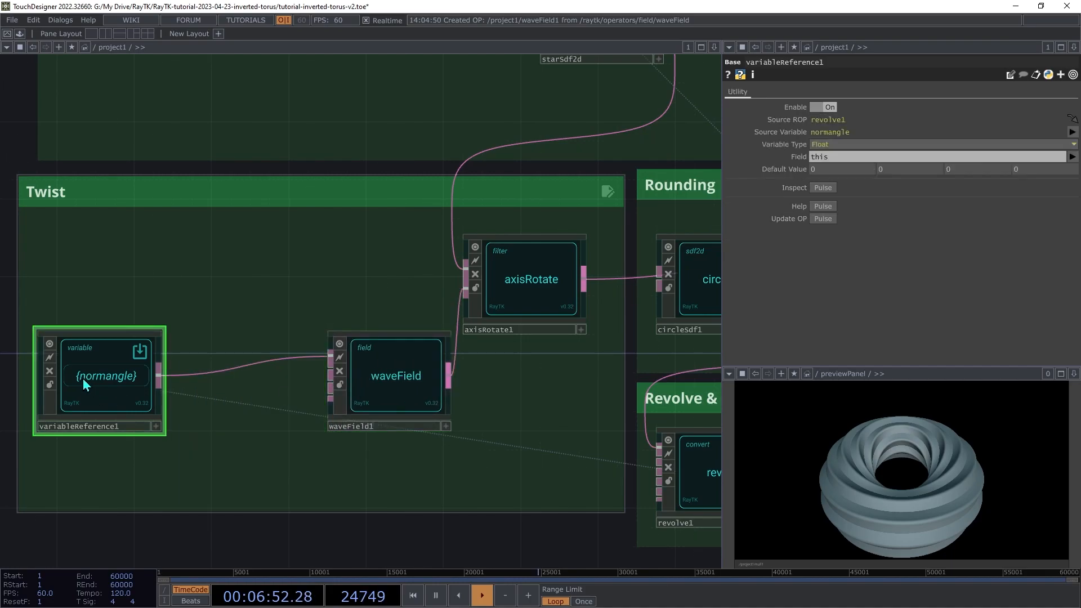
pyautogui.rightClick(198, 276)
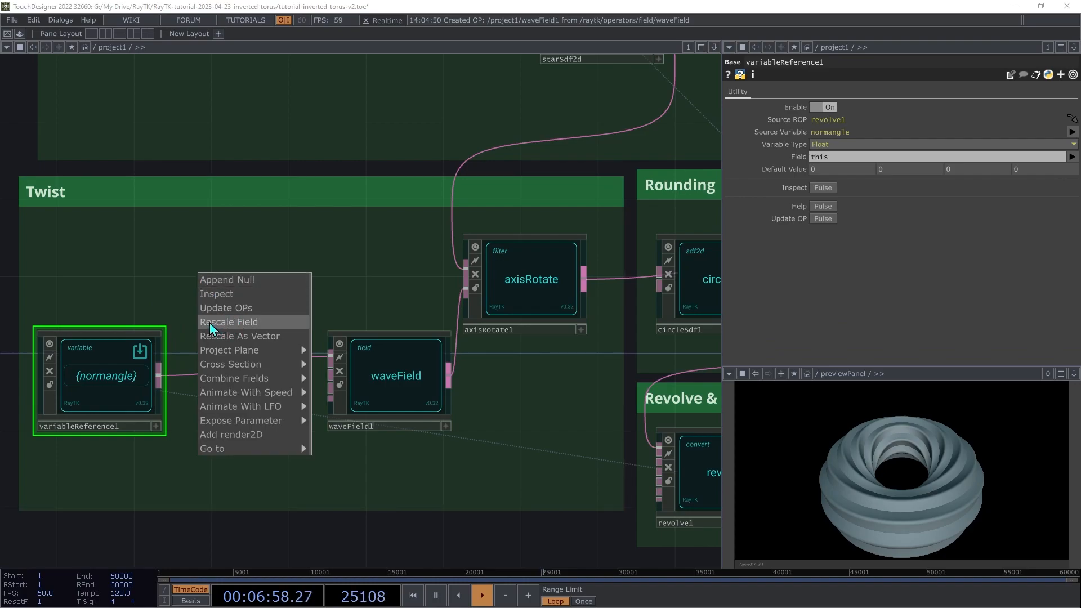
pyautogui.click(240, 323)
pyautogui.moveTo(337, 376)
pyautogui.mouseDown()
pyautogui.moveTo(254, 377)
pyautogui.moveTo(320, 369)
pyautogui.mouseUp()
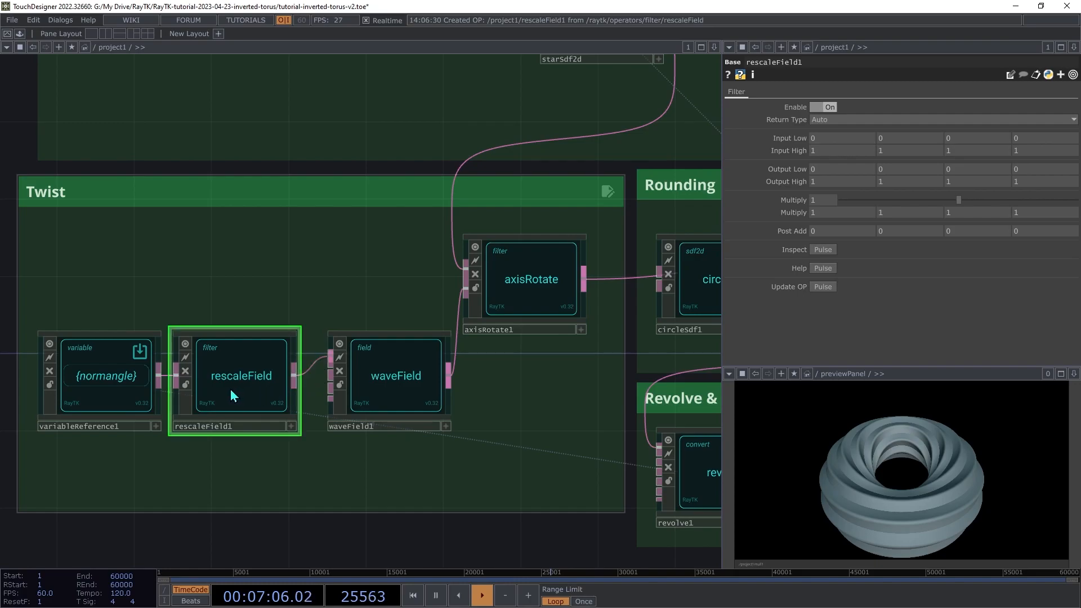
pyautogui.moveTo(231, 390)
pyautogui.mouseDown()
pyautogui.moveTo(250, 389)
pyautogui.moveTo(240, 388)
pyautogui.mouseUp()
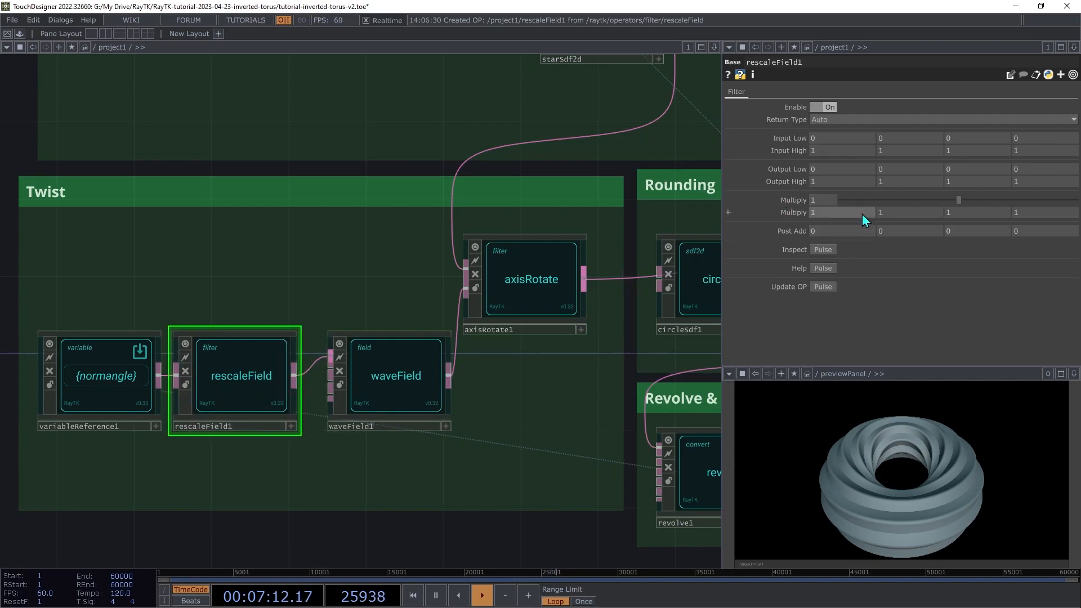
# Set the overall Multiply of the Twist group's rescaleField to 2.
pyautogui.click(826, 200)
pyautogui.write('2')
pyautogui.press('Tab')
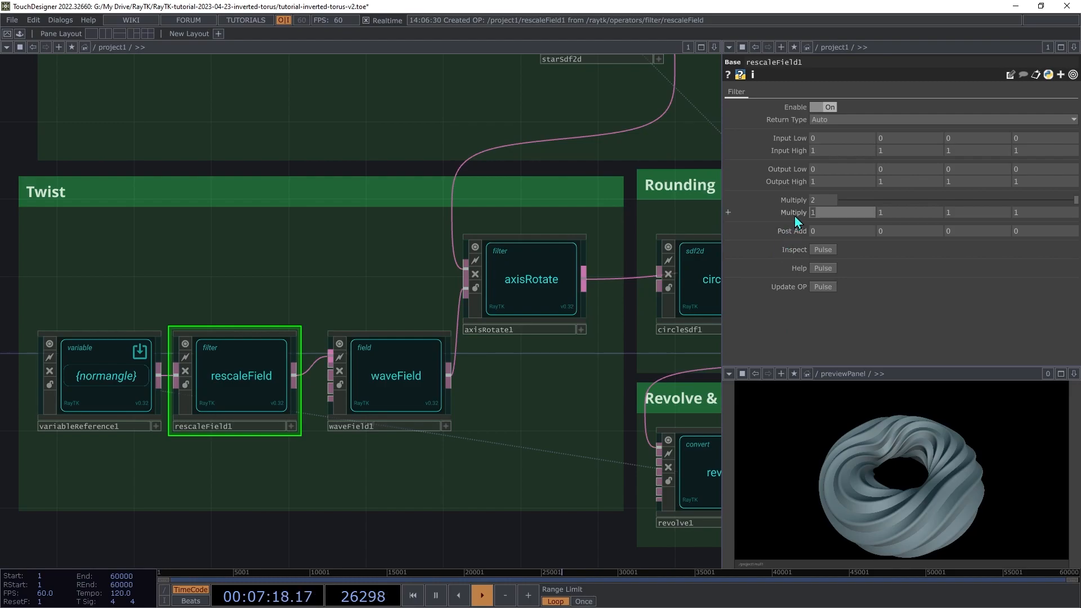
# Try different Multiply values on rescaleField and different phases on waveField in the Twist group.
pyautogui.moveTo(823, 201); pyautogui.dragTo(825, 203, button='middle')
pyautogui.moveTo(825, 196); pyautogui.dragTo(826, 179, button='middle')
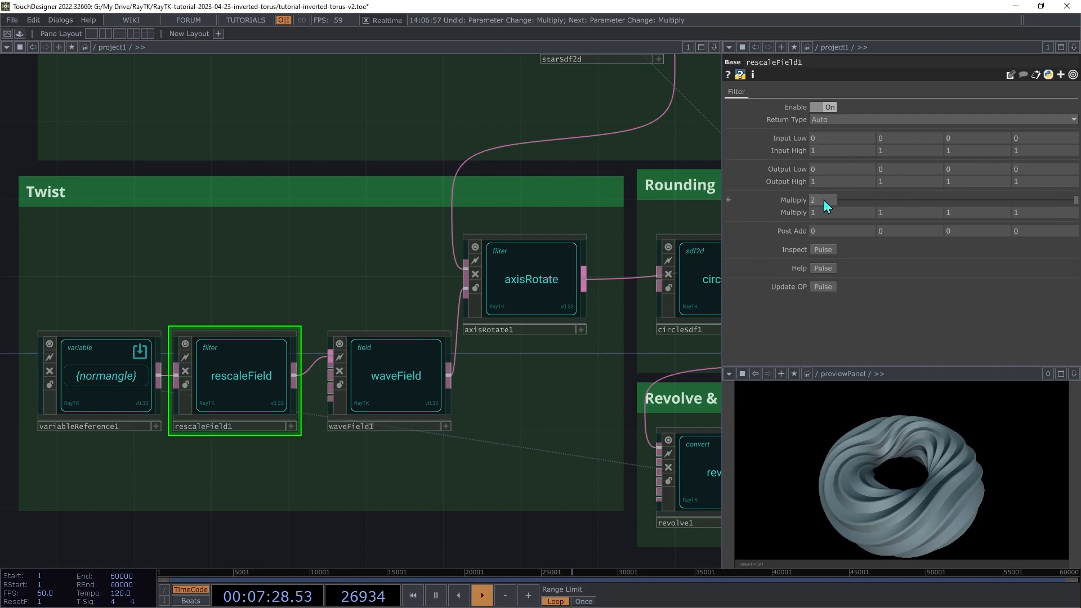
pyautogui.moveTo(823, 200); pyautogui.dragTo(823, 178, button='middle')
pyautogui.click(378, 376)
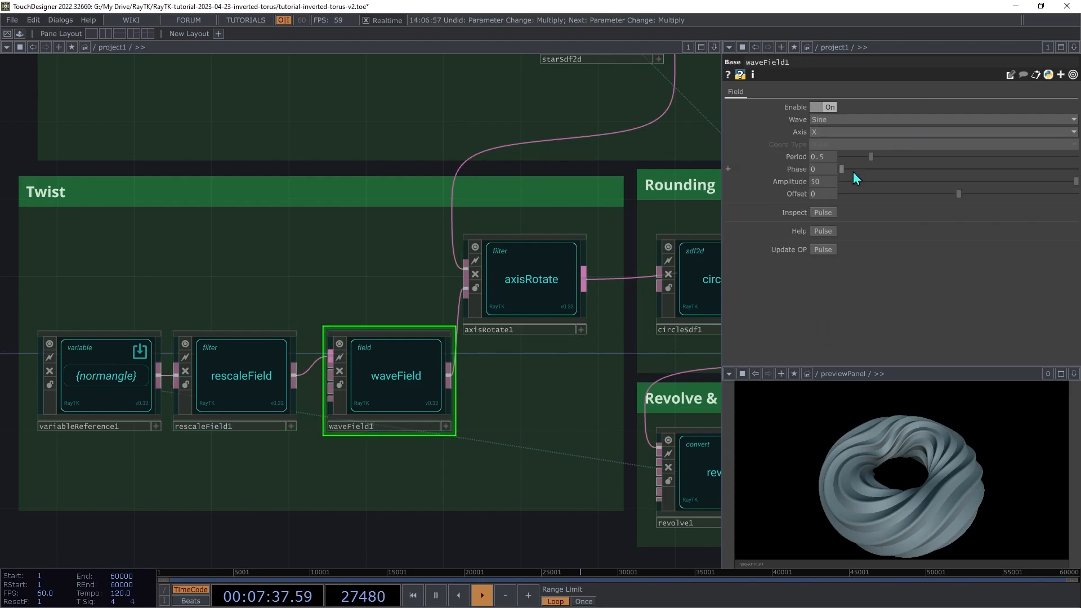
pyautogui.moveTo(842, 171); pyautogui.dragTo(701, 213)
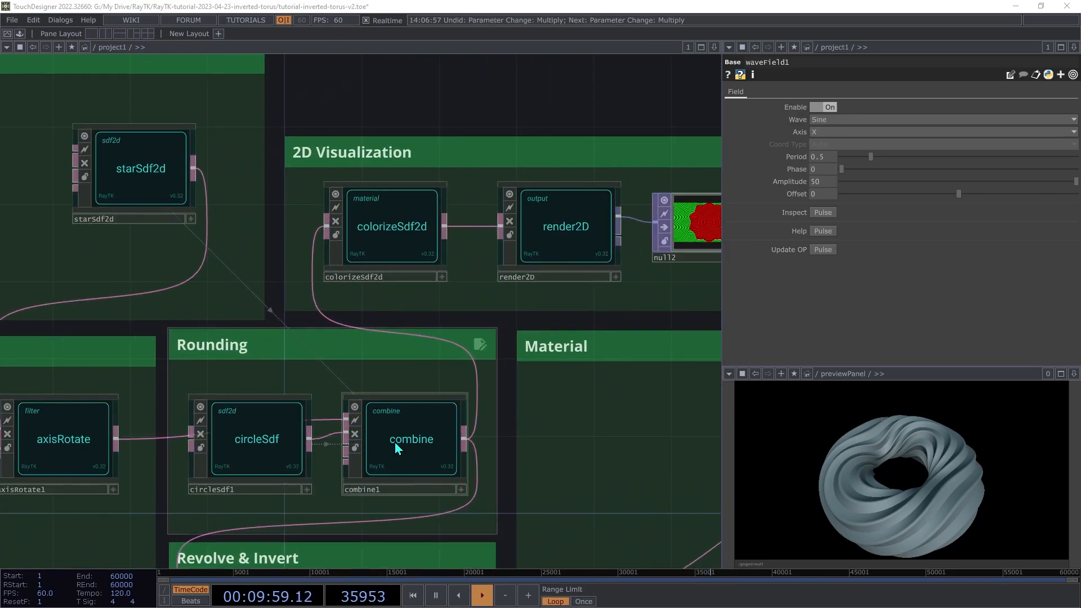
# Disable the combine operator in the Rounding group.
pyautogui.click(394, 443)
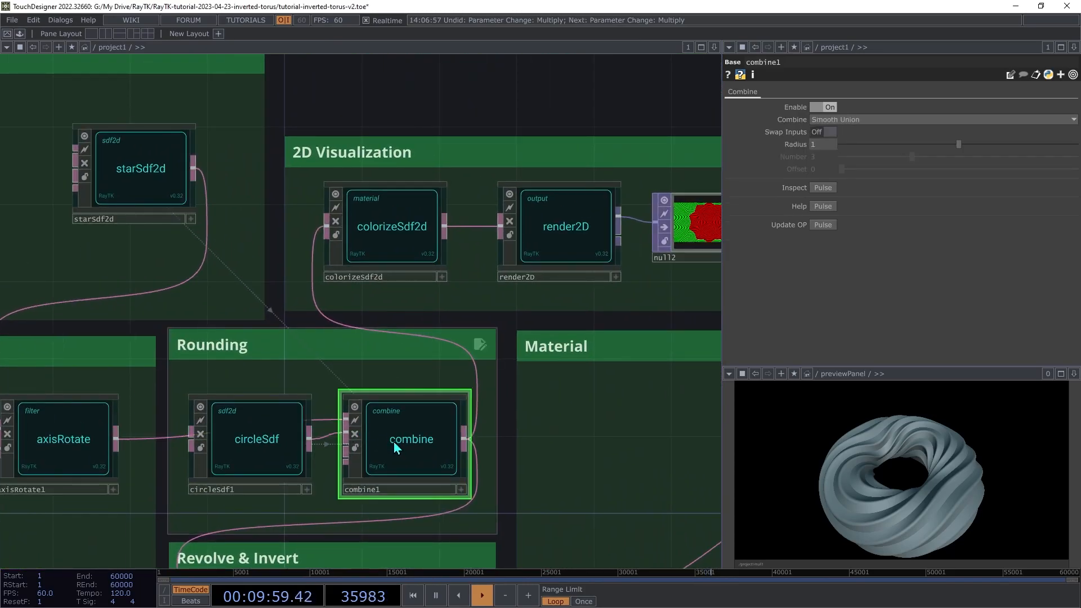
pyautogui.click(826, 107)
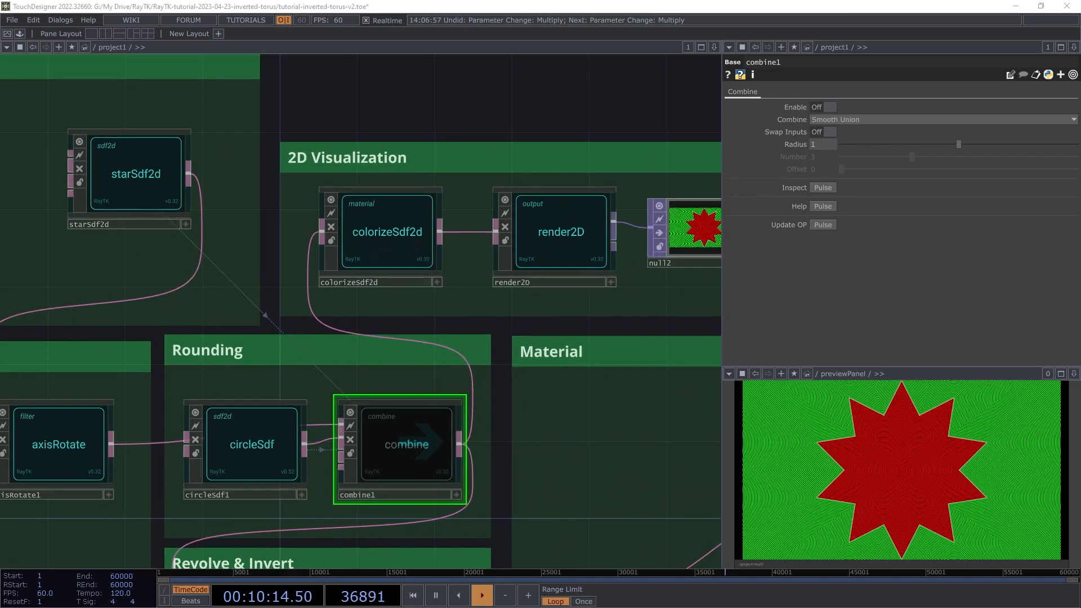
# Try a tightness of 0.292 on starSdf2d and undo the tightness change.
pyautogui.moveTo(164, 183); pyautogui.dragTo(111, 242)
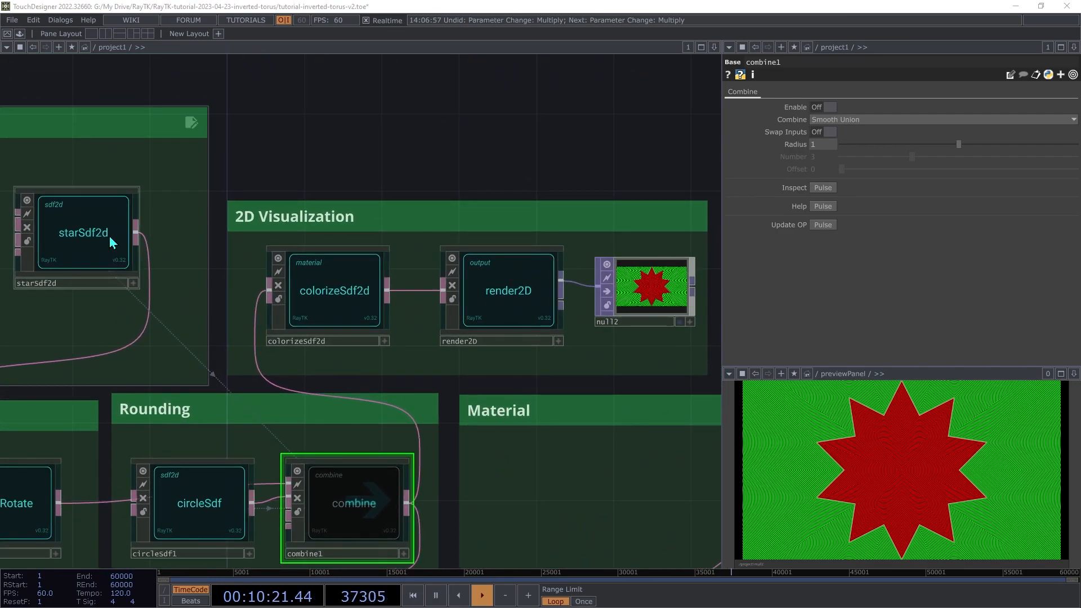
pyautogui.click(110, 242)
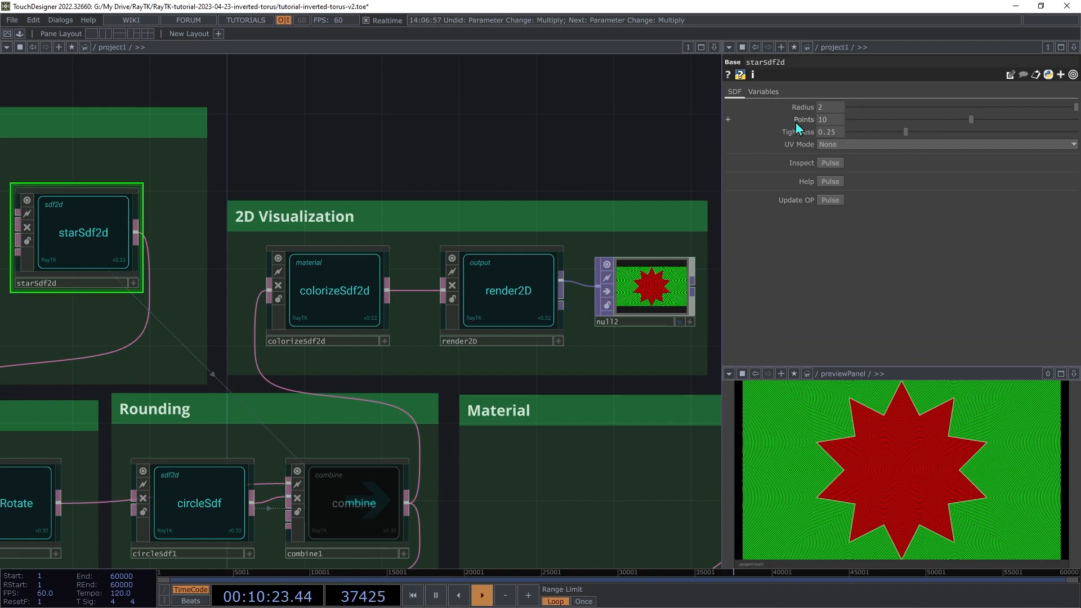
pyautogui.moveTo(906, 132); pyautogui.dragTo(916, 186)
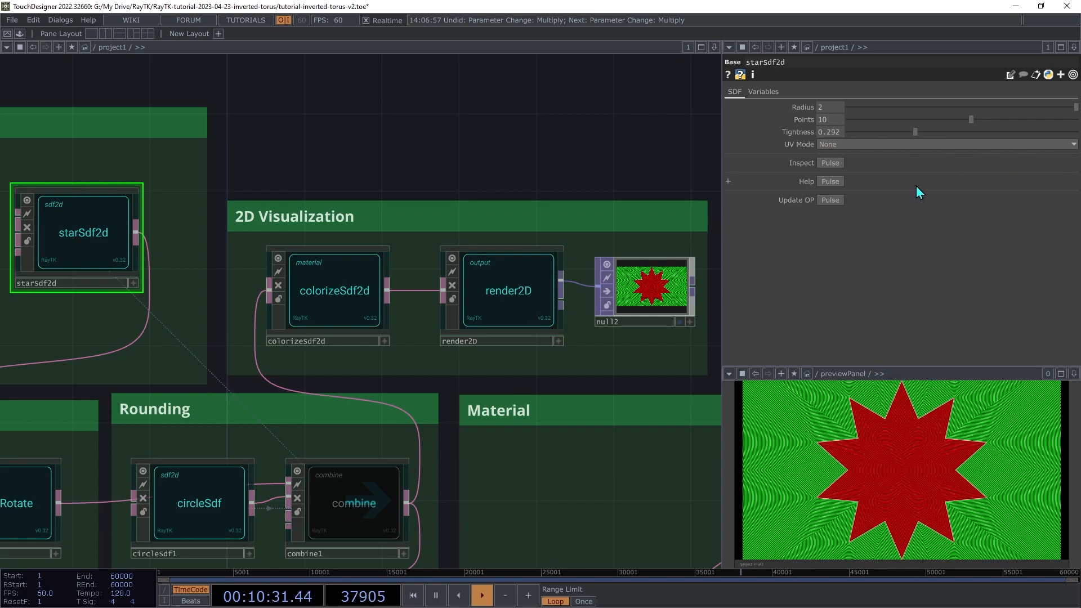
pyautogui.hotkey('ctrl', 'z')
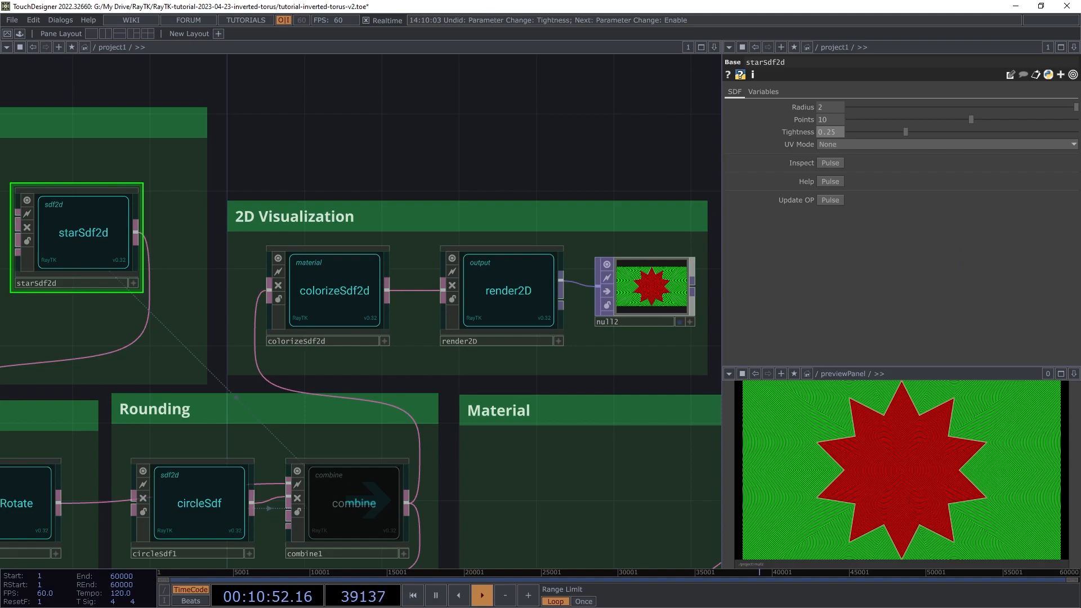
# Show the 3D render output from the null after the Renderer group in the preview panel.
pyautogui.scroll(-5, 526, 411)
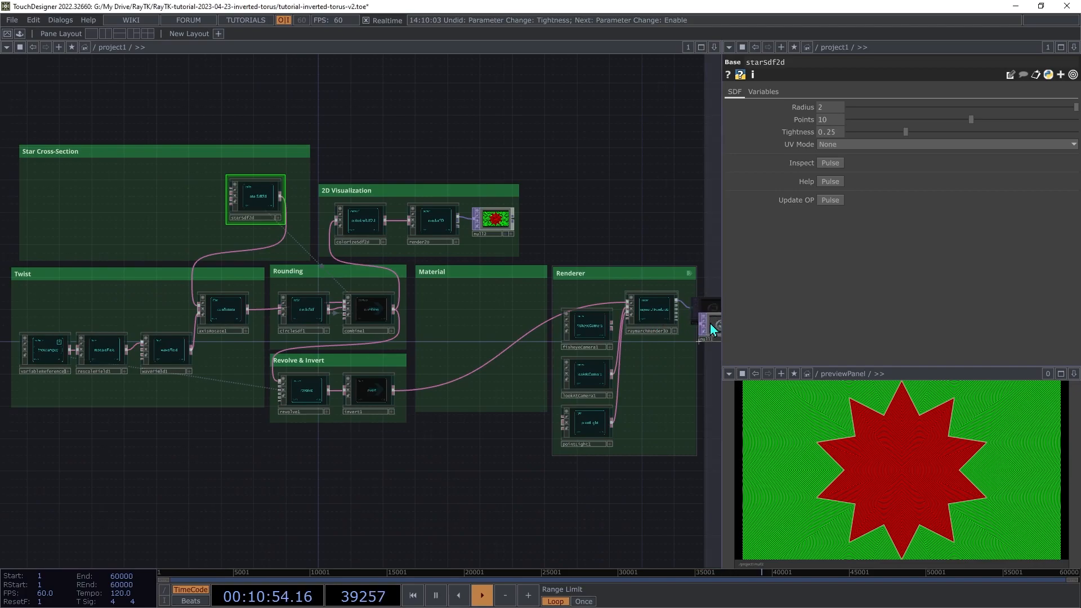
pyautogui.moveTo(707, 315); pyautogui.dragTo(820, 437)
# Duplicate the Twist group's variable reference, rescaleField and waveField and move the copies into the Star Cross-Section group.
pyautogui.moveTo(175, 309); pyautogui.dragTo(35, 394)
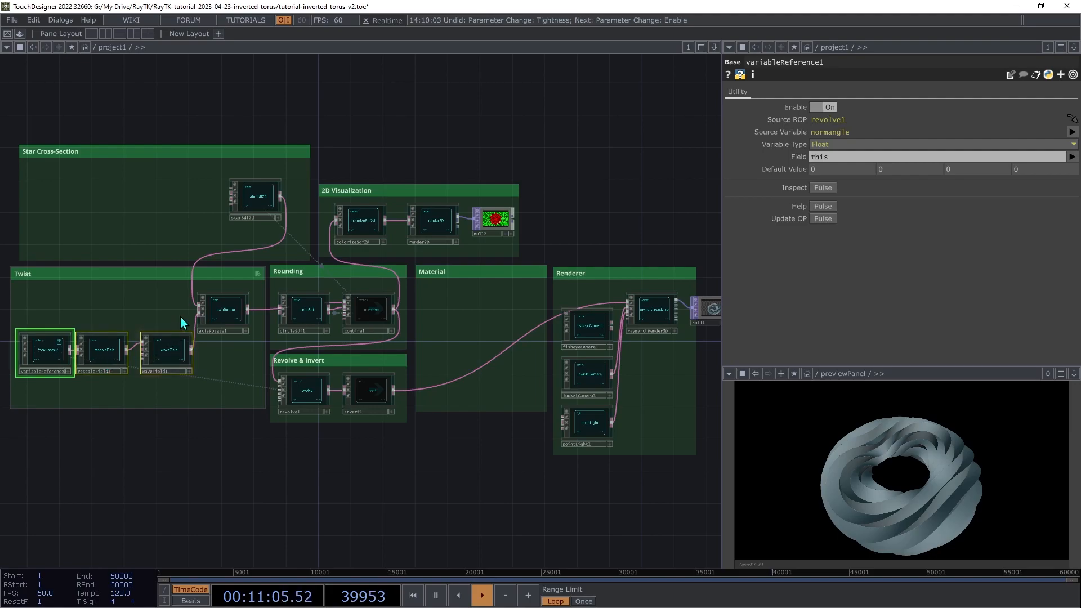
pyautogui.hotkey('ctrl', 'c')
pyautogui.hotkey('ctrl', 'v')
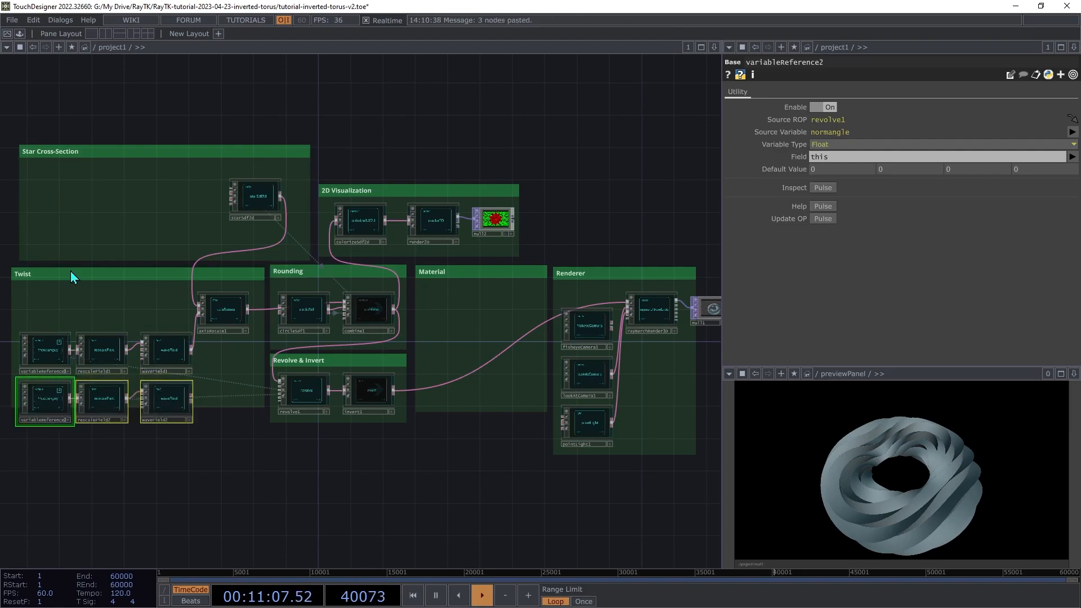
pyautogui.moveTo(48, 420); pyautogui.dragTo(44, 221)
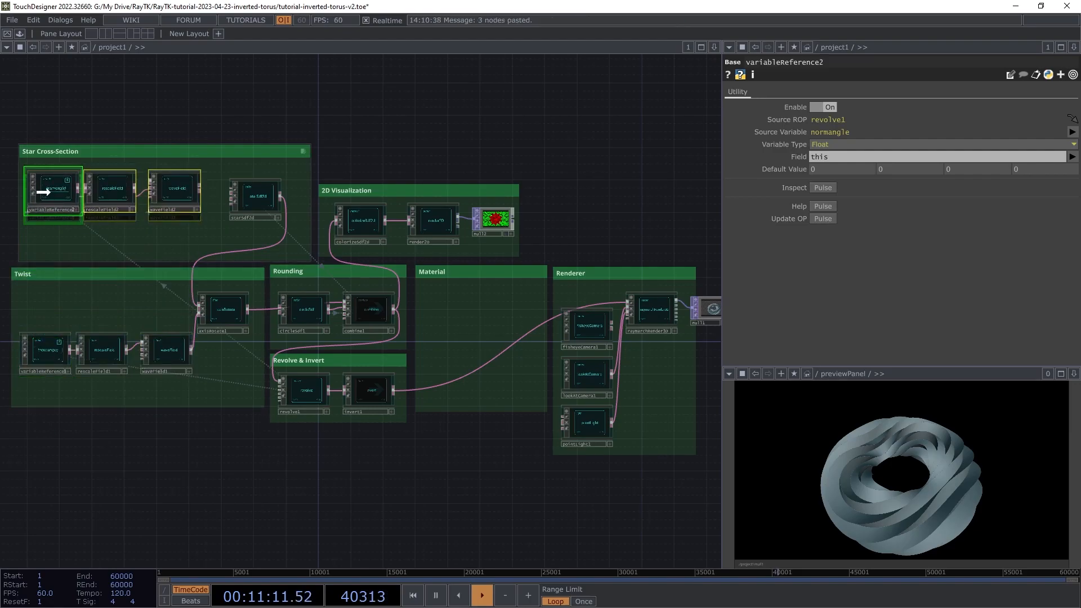
# Wire the copied waveField into starSdf2d's Tightness Field input.
pyautogui.scroll(3, 174, 246)
pyautogui.scroll(4, 59, 255)
pyautogui.moveTo(59, 254); pyautogui.dragTo(178, 337)
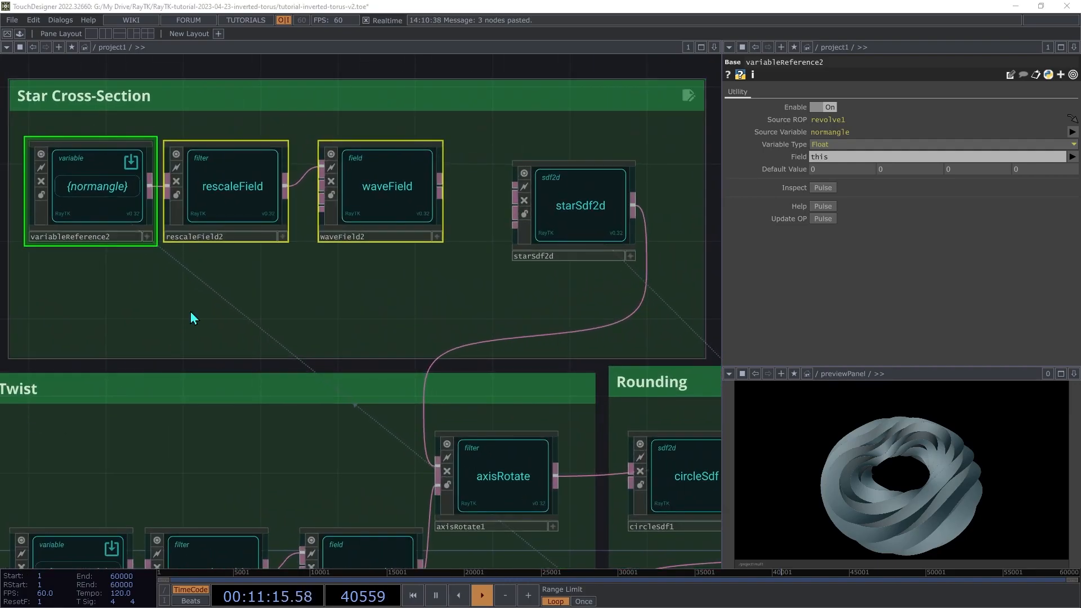
pyautogui.click(96, 202)
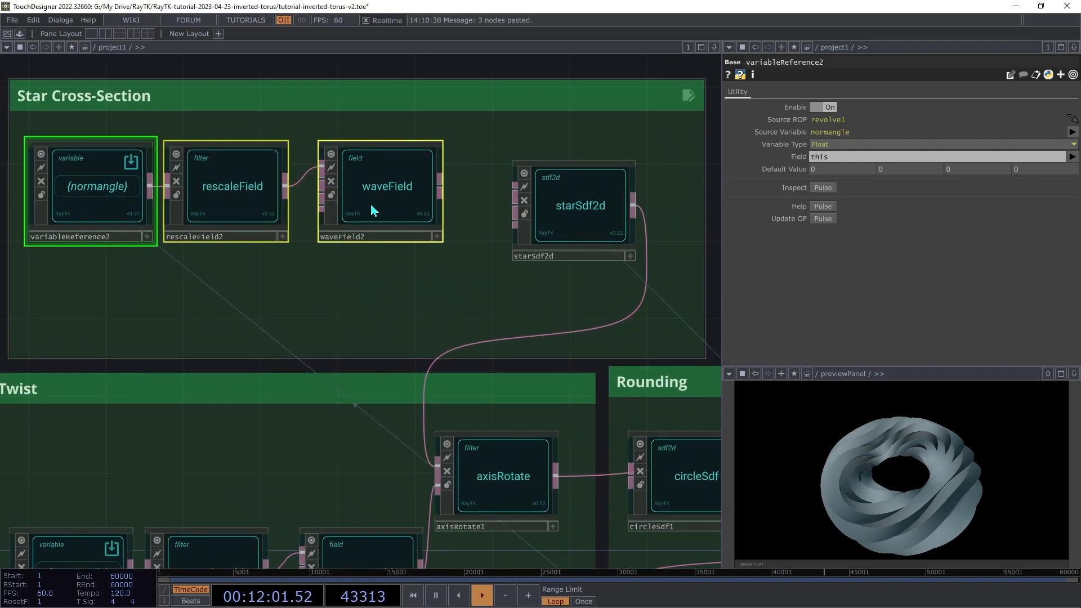
pyautogui.click(370, 205)
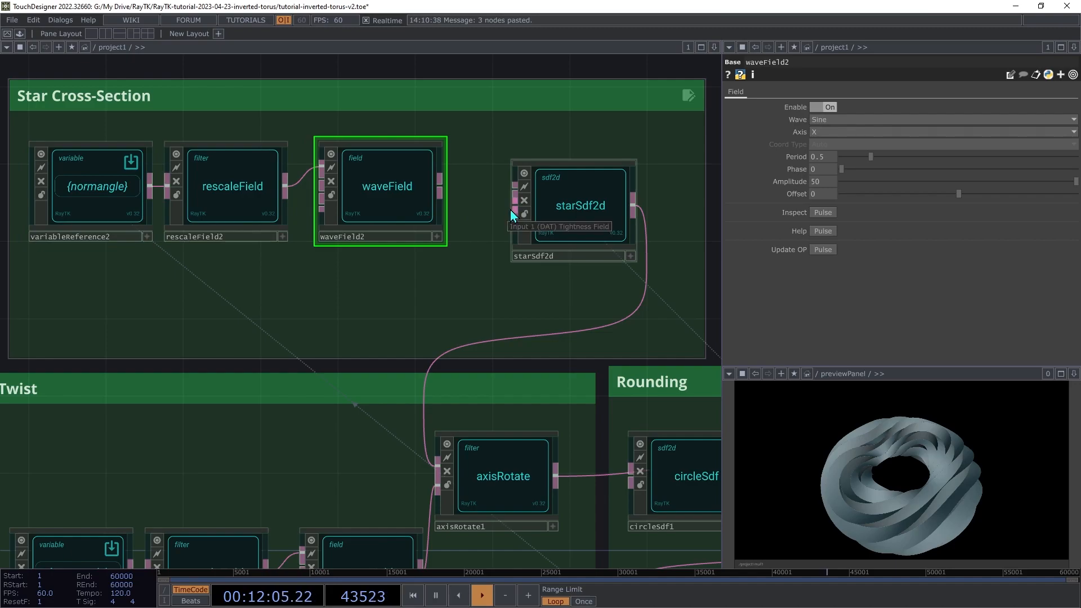
pyautogui.moveTo(510, 210); pyautogui.dragTo(440, 191)
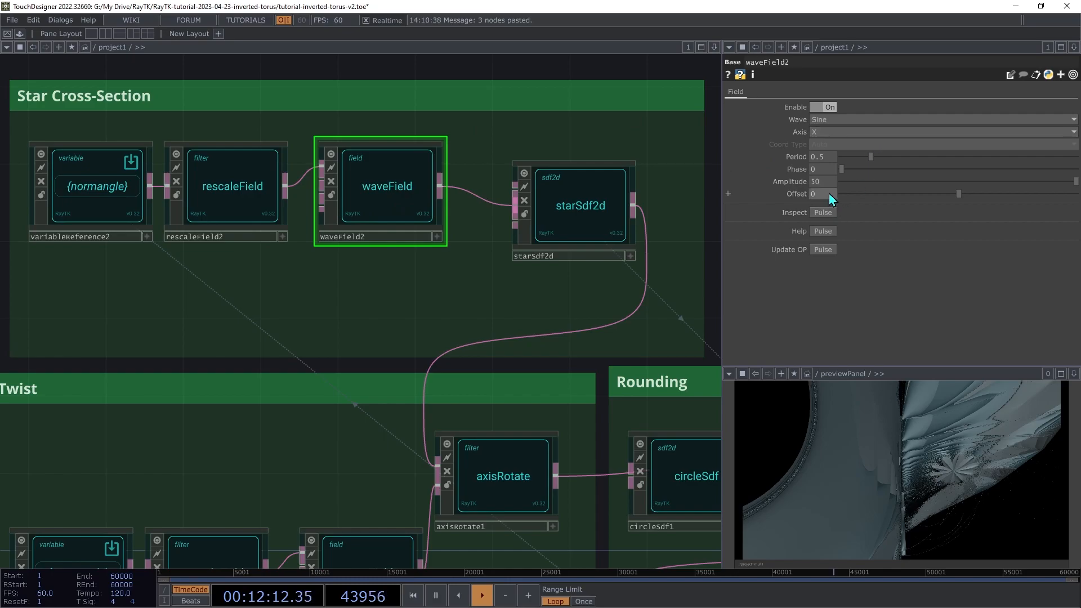
# In the Star Cross-Section group, set waveField's amplitude to 0.2 and rescaleField's overall Multiply to 10.
pyautogui.write('0')
pyautogui.press('Tab')
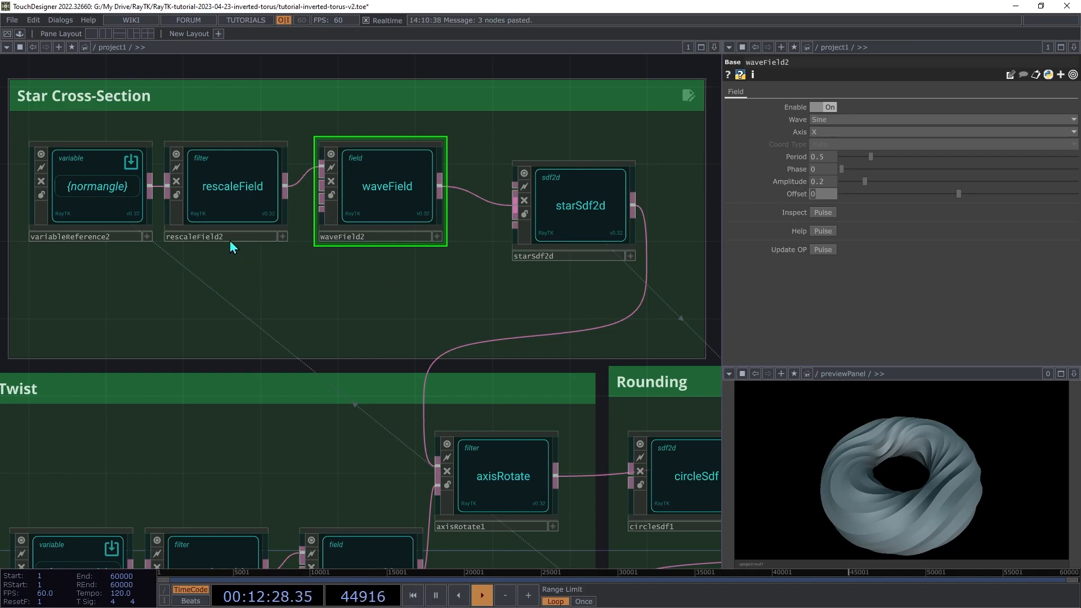
pyautogui.click(231, 206)
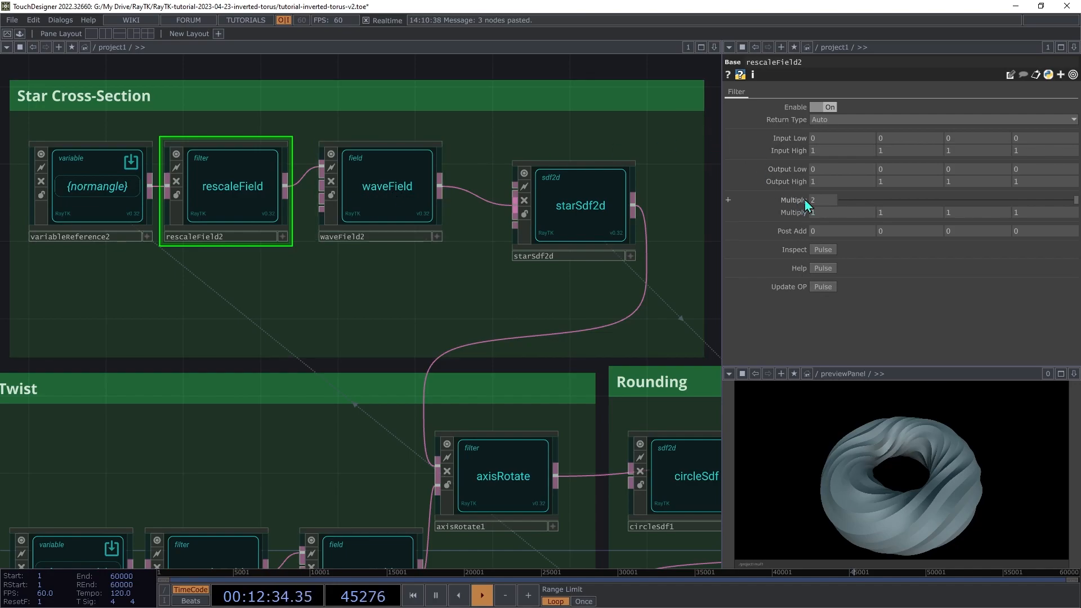
pyautogui.write('10')
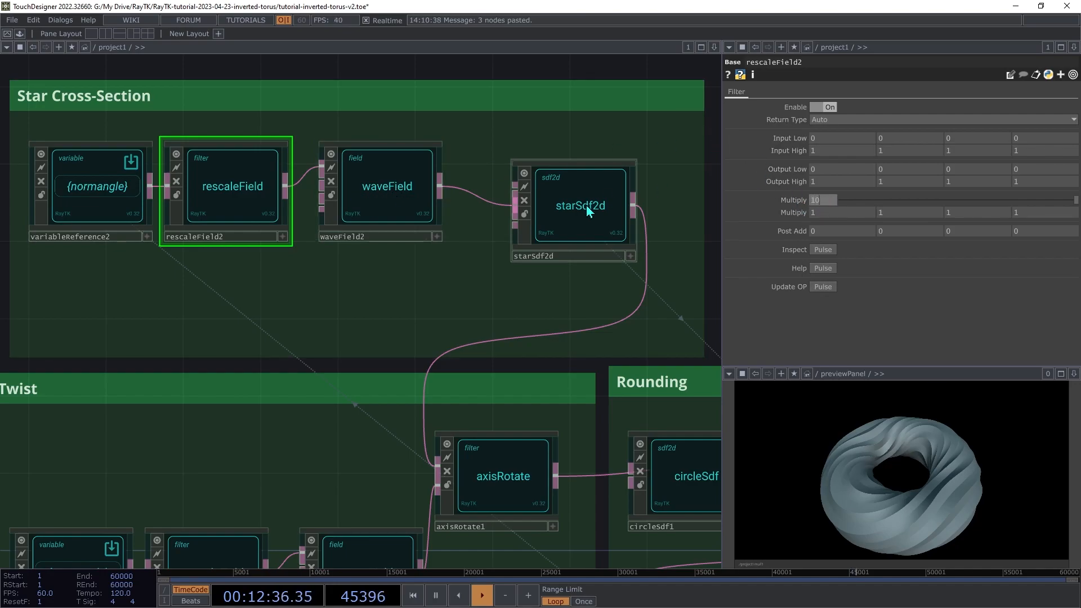
pyautogui.press('Tab')
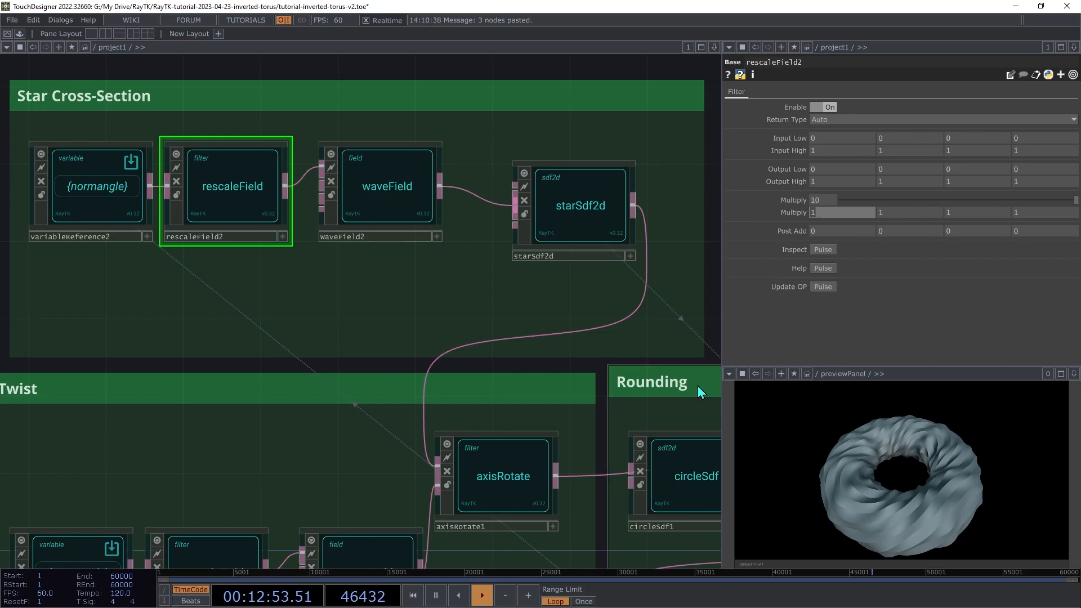
# Change the wave type of the Star Cross-Section group's waveField to Square.
pyautogui.click(402, 202)
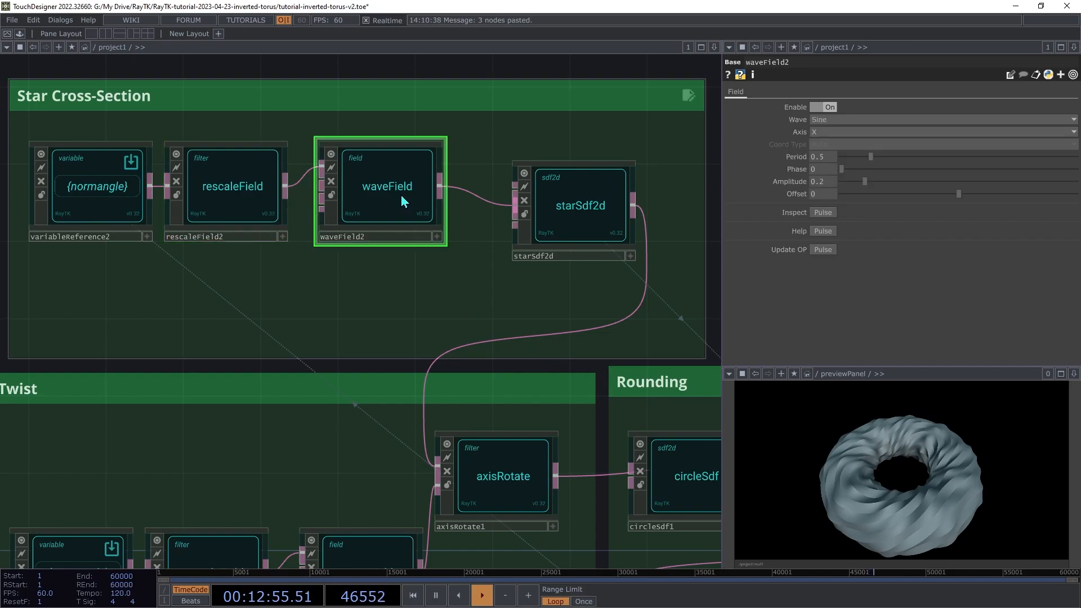
pyautogui.click(821, 122)
pyautogui.click(833, 187)
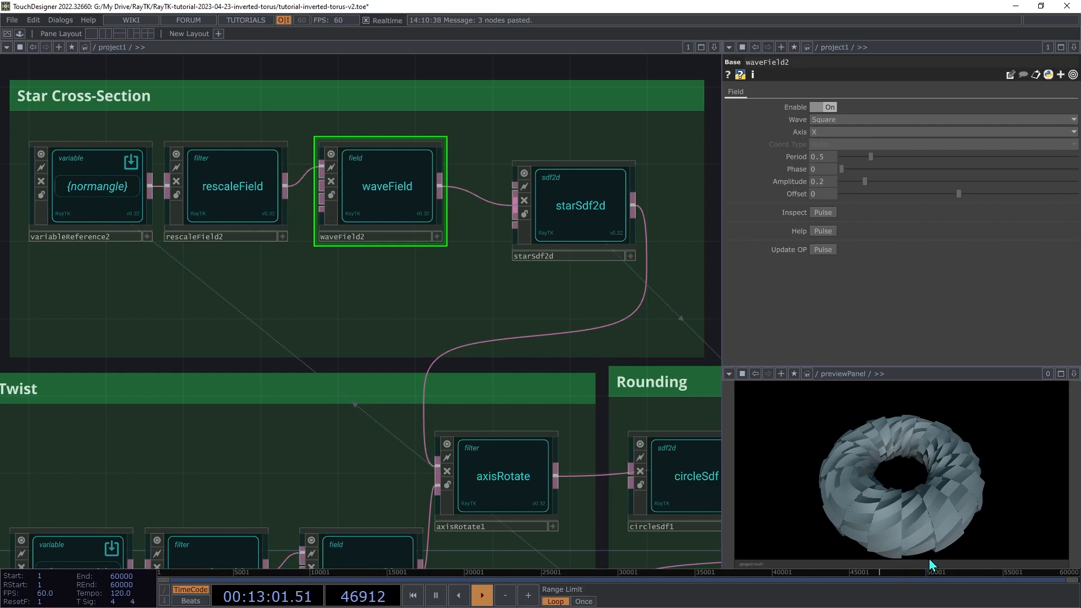
pyautogui.moveTo(889, 550); pyautogui.dragTo(895, 441, button='middle')
pyautogui.moveTo(881, 456); pyautogui.dragTo(1011, 480)
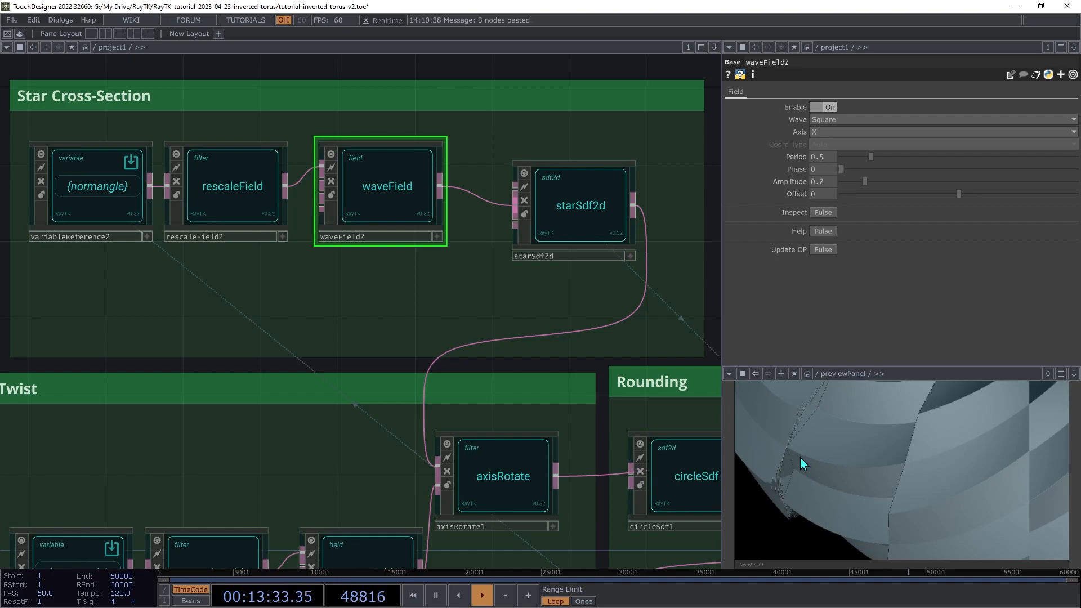
pyautogui.press('h')
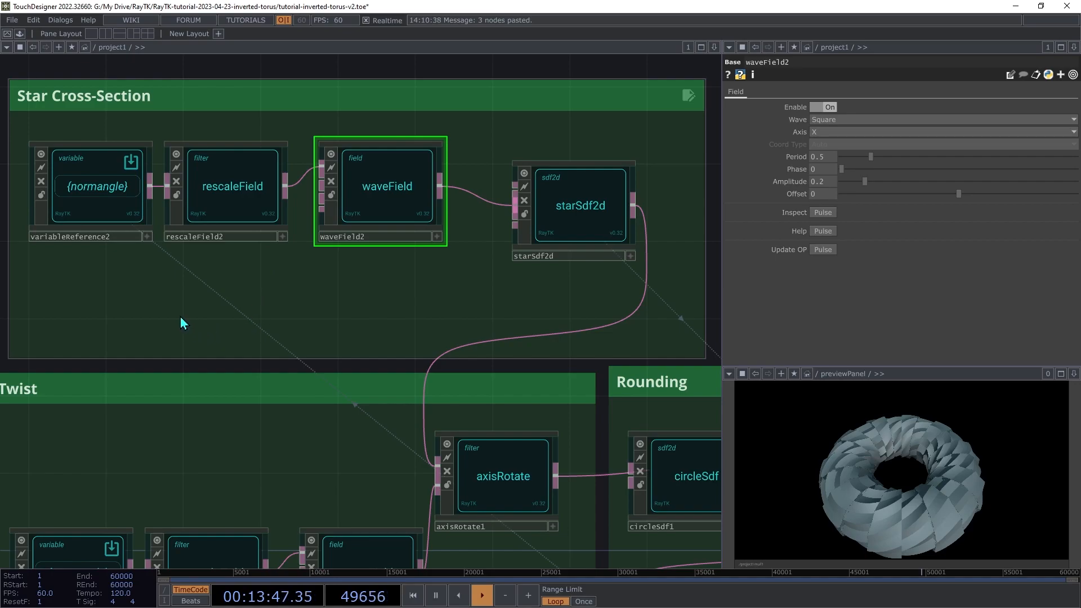
# Add a pausingWaveFn operator below rescaleField in the Star Cross-Section group.
pyautogui.hotkey('alt', 'r')
pyautogui.write('pau')
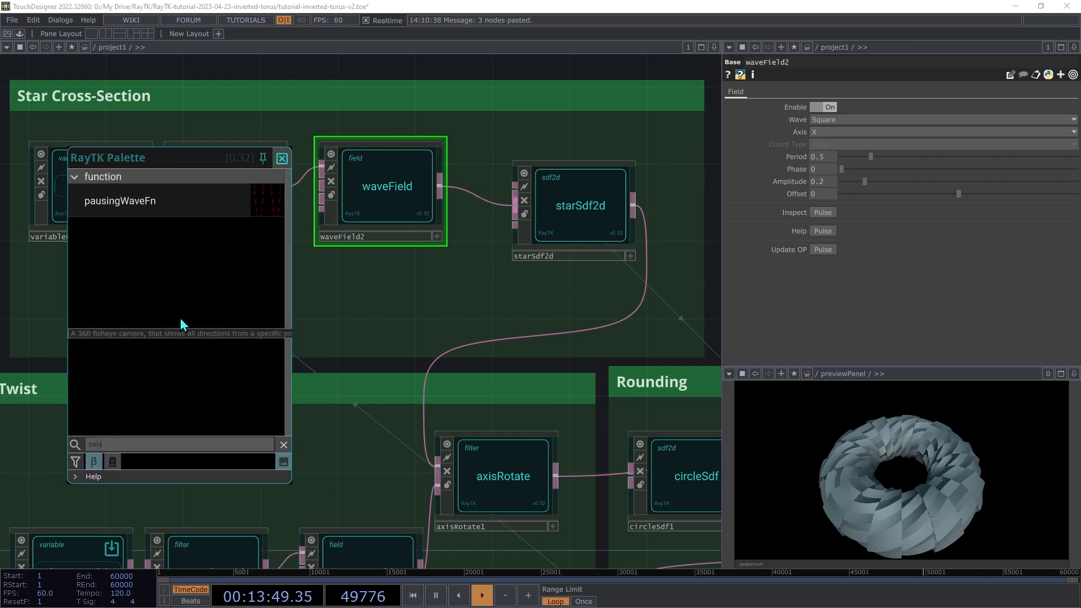
pyautogui.write('s')
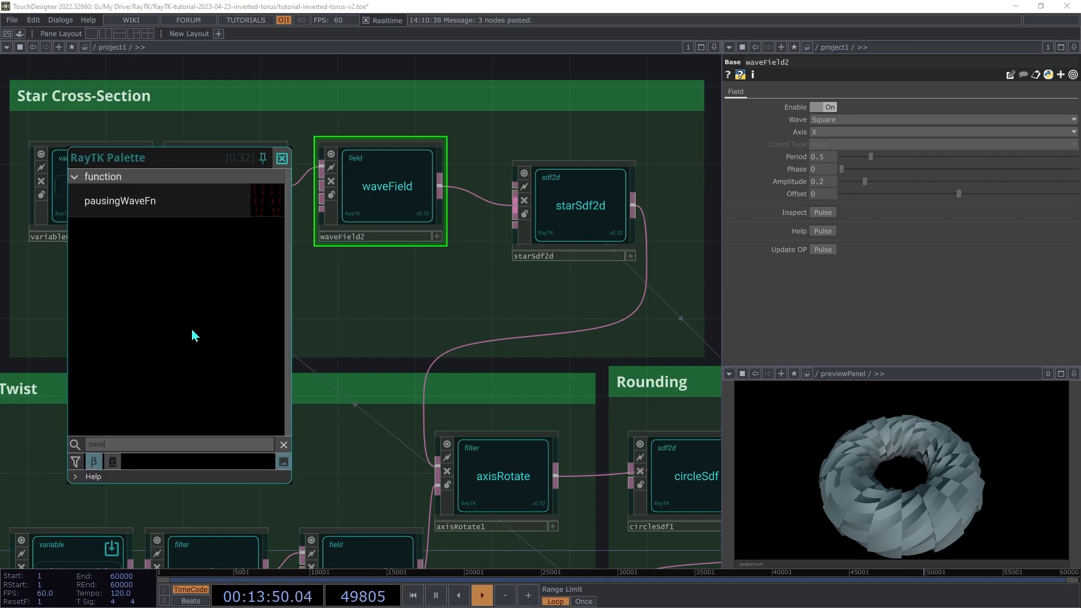
pyautogui.click(143, 209)
pyautogui.moveTo(380, 313); pyautogui.dragTo(243, 291)
# Move the variable reference, rescaleField and waveField row up, and wire pausingWaveFn into waveField as its wave function.
pyautogui.moveTo(434, 125); pyautogui.dragTo(112, 189)
pyautogui.moveTo(111, 188); pyautogui.dragTo(103, 167)
pyautogui.click(222, 295)
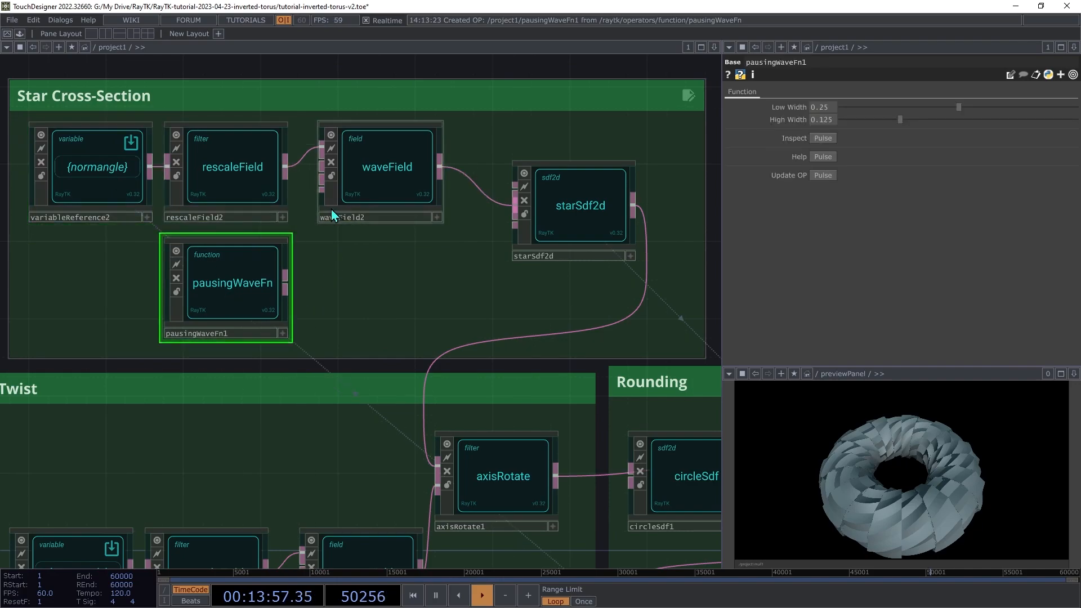
pyautogui.moveTo(321, 191); pyautogui.dragTo(285, 284)
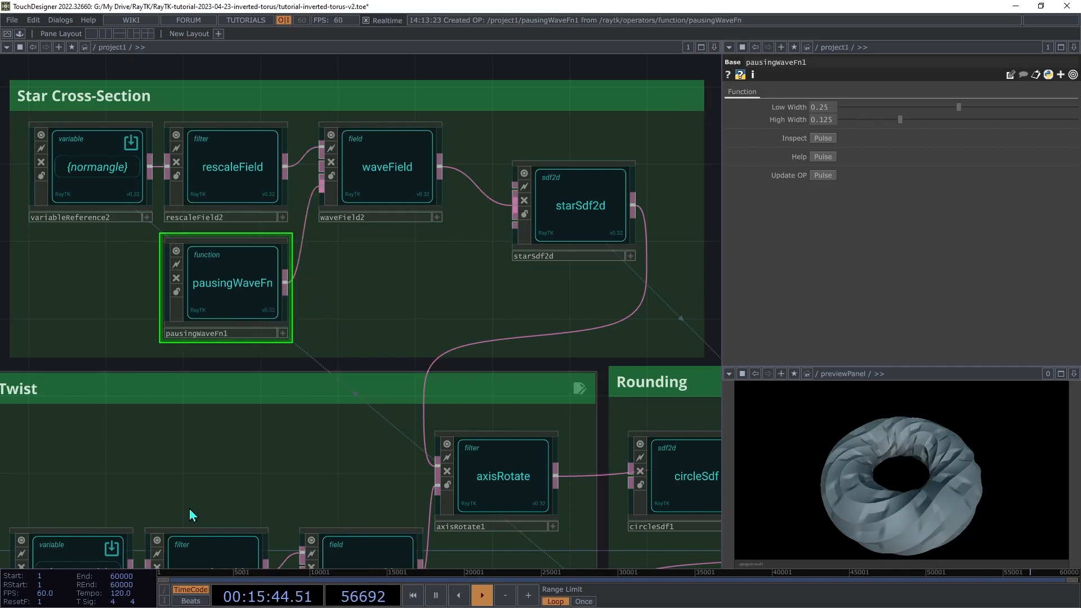
# Open pausingWaveFn in the Inspector and examine how varying its Low Width and High Width reshapes the wave.
pyautogui.click(829, 139)
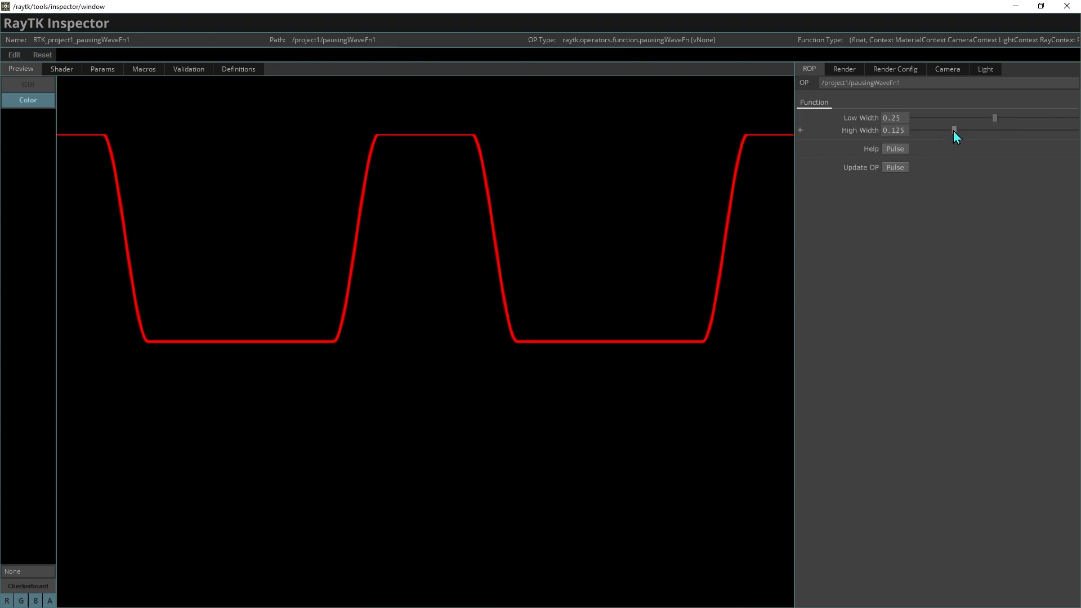
pyautogui.click(993, 117)
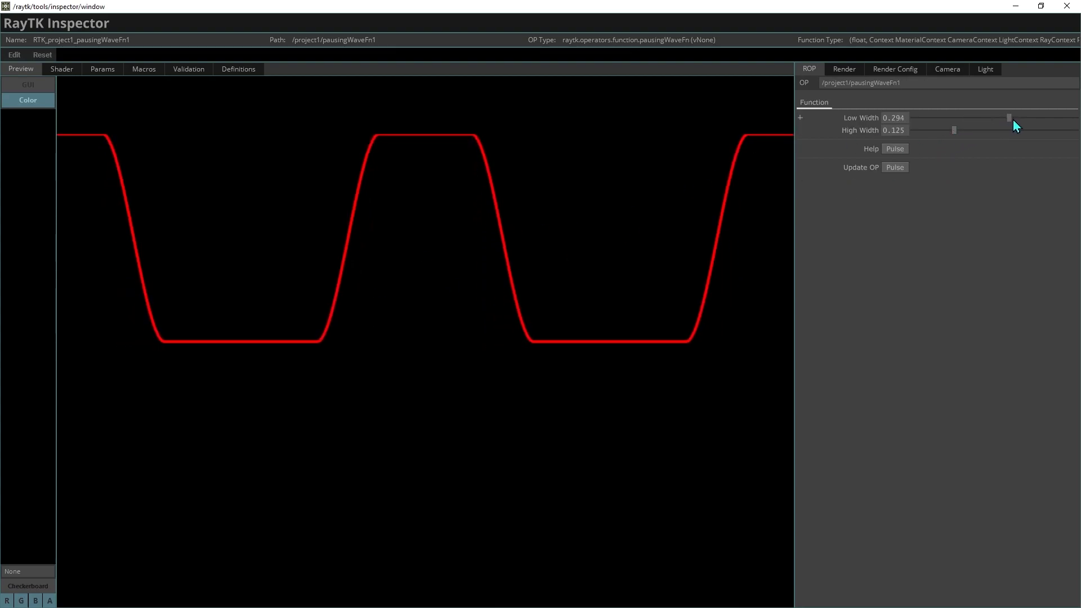
pyautogui.moveTo(955, 131); pyautogui.dragTo(944, 158)
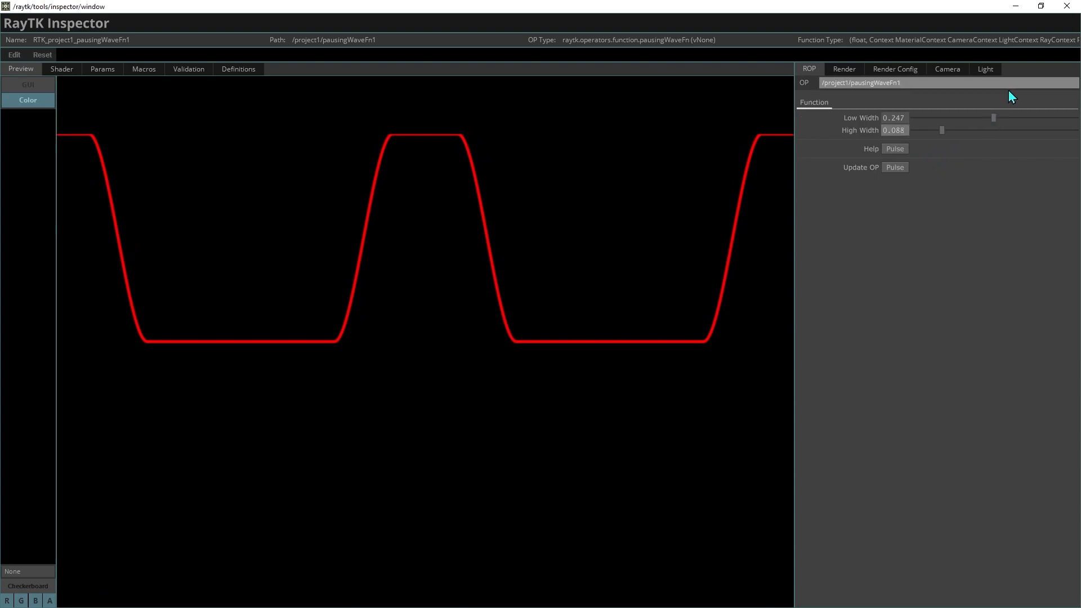
pyautogui.moveTo(944, 132); pyautogui.dragTo(1035, 156)
pyautogui.moveTo(999, 116); pyautogui.dragTo(946, 158)
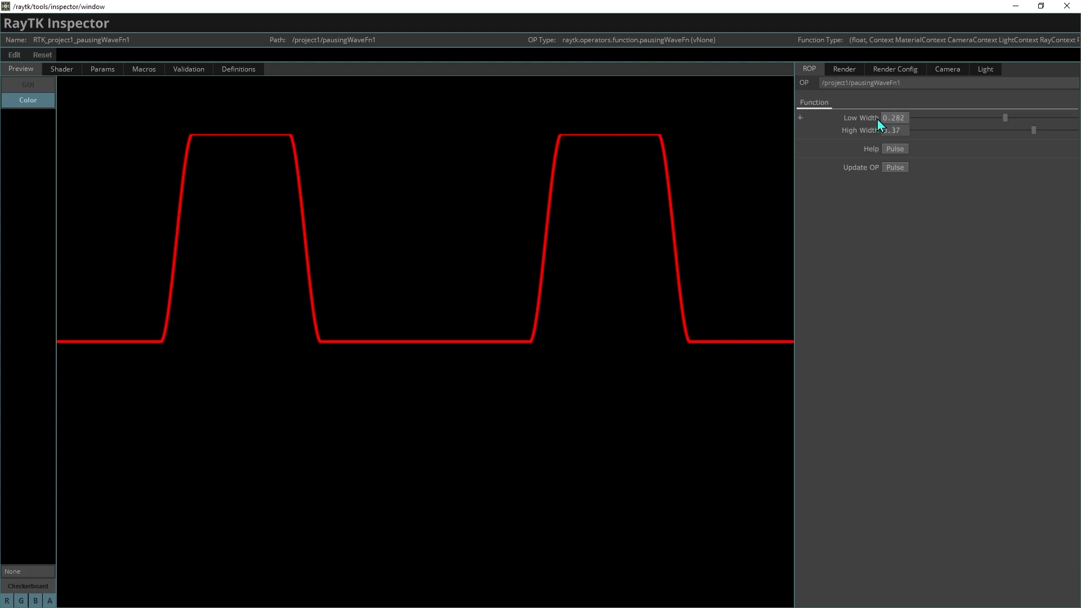
# Set pausingWaveFn's Low Width to 0.4 and High Width to 0.3, and close the Inspector.
pyautogui.moveTo(891, 119); pyautogui.dragTo(936, 127)
pyautogui.write('4')
pyautogui.click(905, 134)
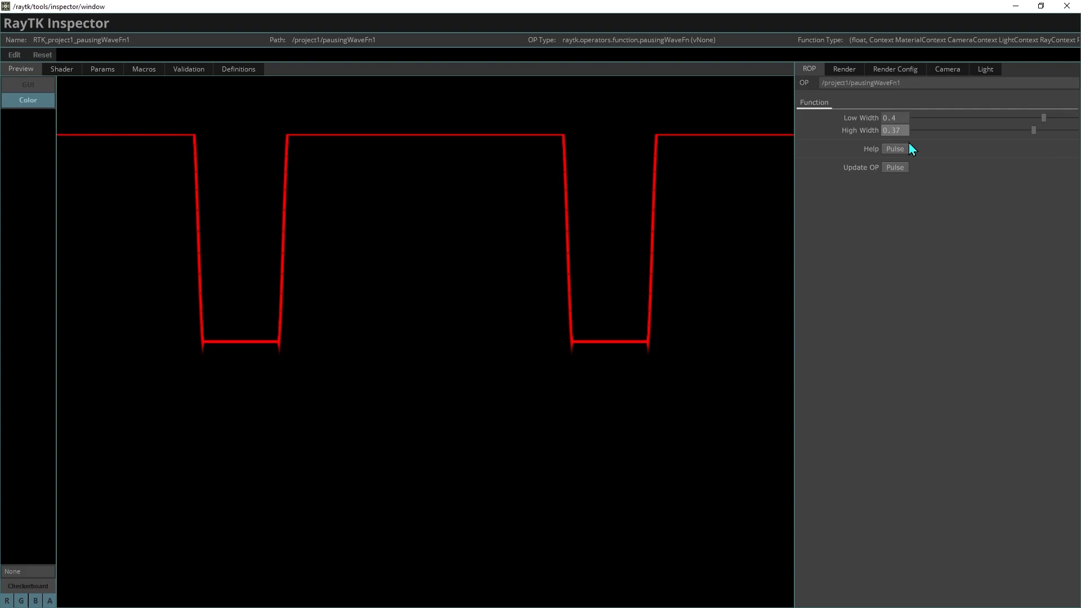
pyautogui.write('3')
pyautogui.press('Tab')
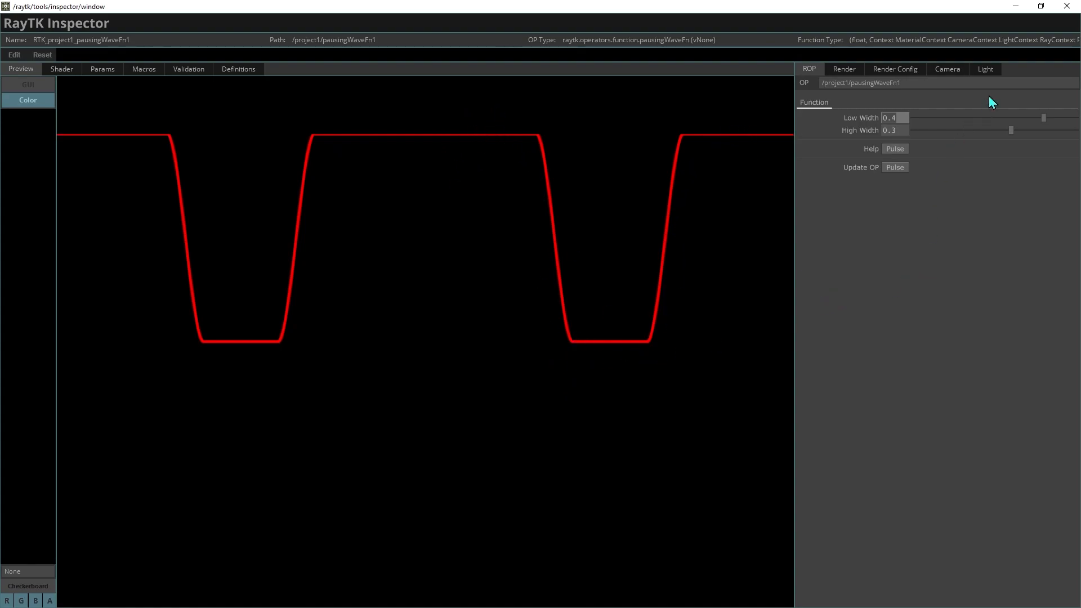
pyautogui.click(1067, 6)
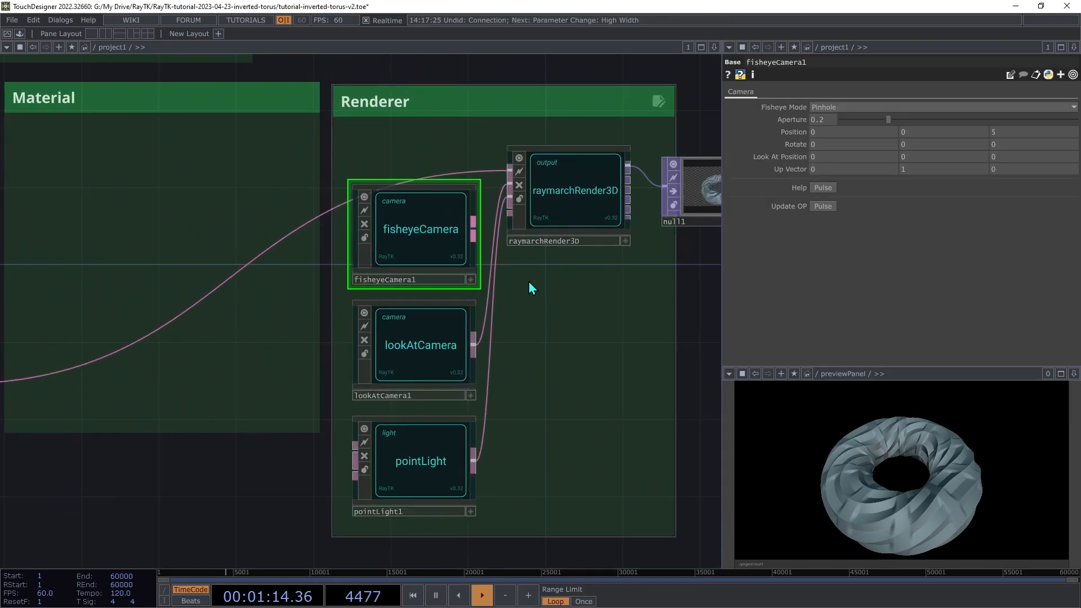
# Wire fisheyeCamera into raymarchRender3D's camera input and enable the invert operator in the Revolve & Invert group.
pyautogui.click(476, 235)
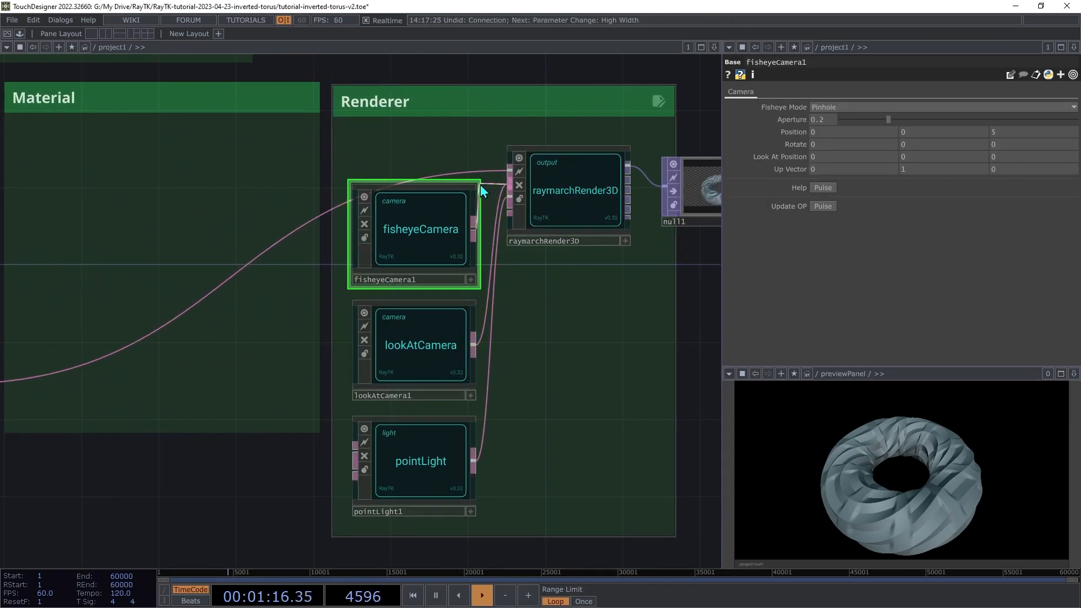
pyautogui.click(481, 183)
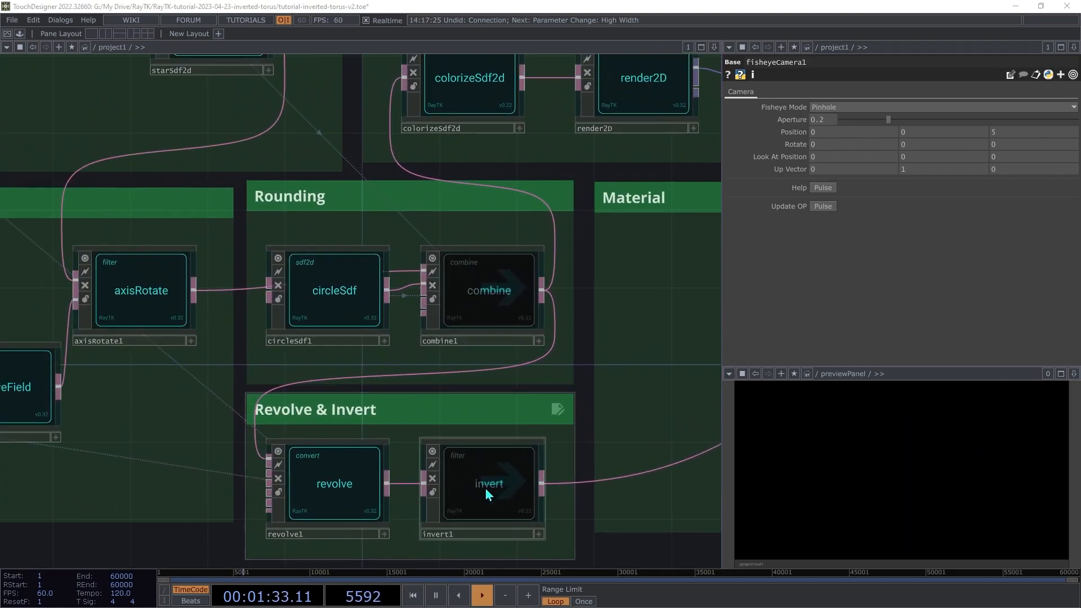
pyautogui.click(489, 492)
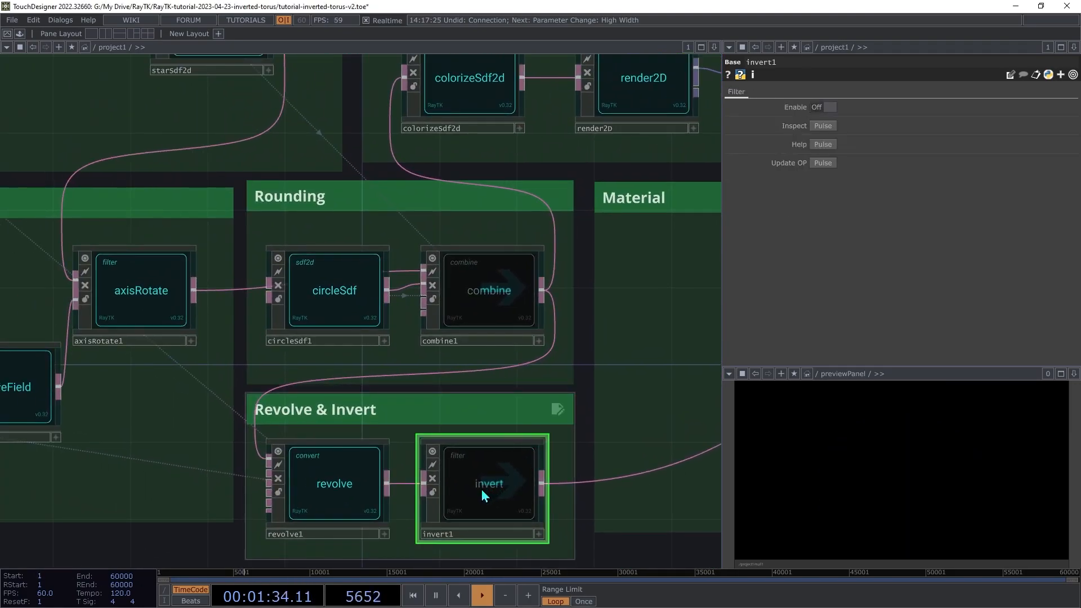
pyautogui.click(826, 107)
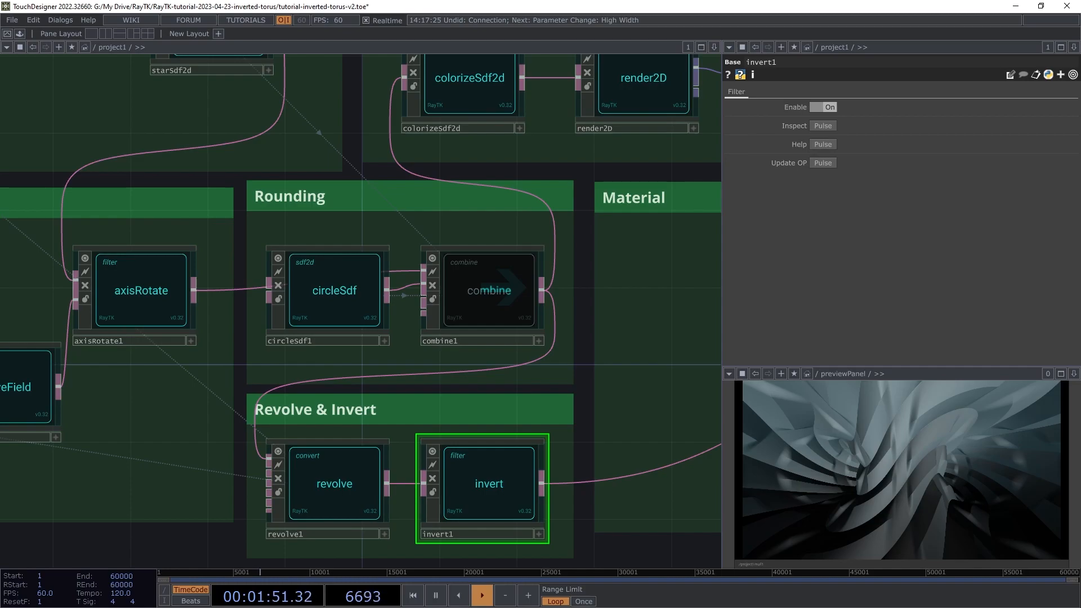
# Set the overall Multiply of the Star Cross-Section group's rescaleField to 150.
pyautogui.moveTo(165, 360); pyautogui.dragTo(526, 543)
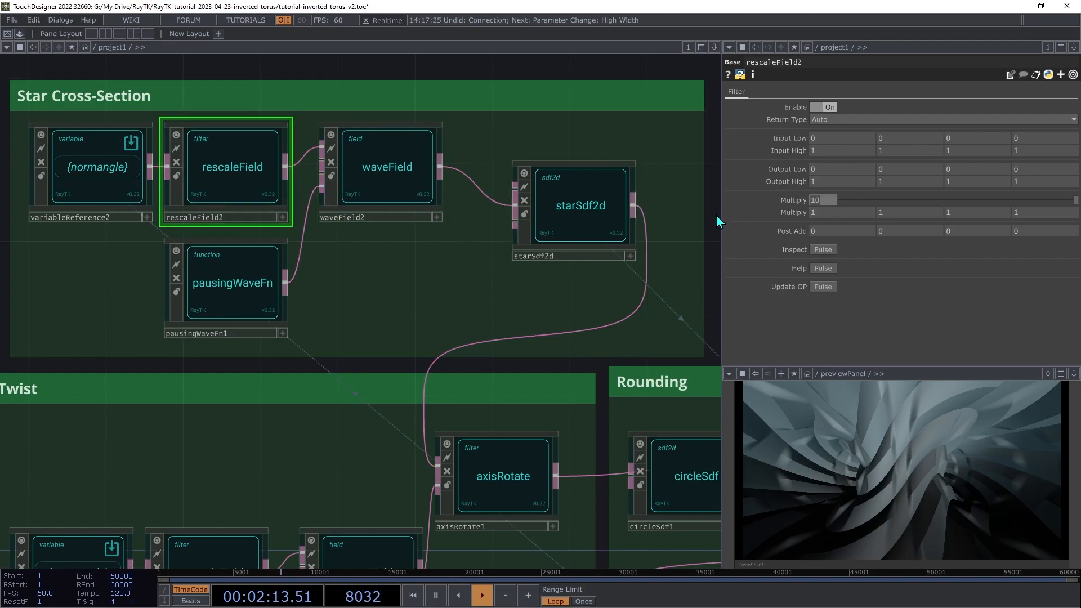
pyautogui.write('150')
pyautogui.press('Tab')
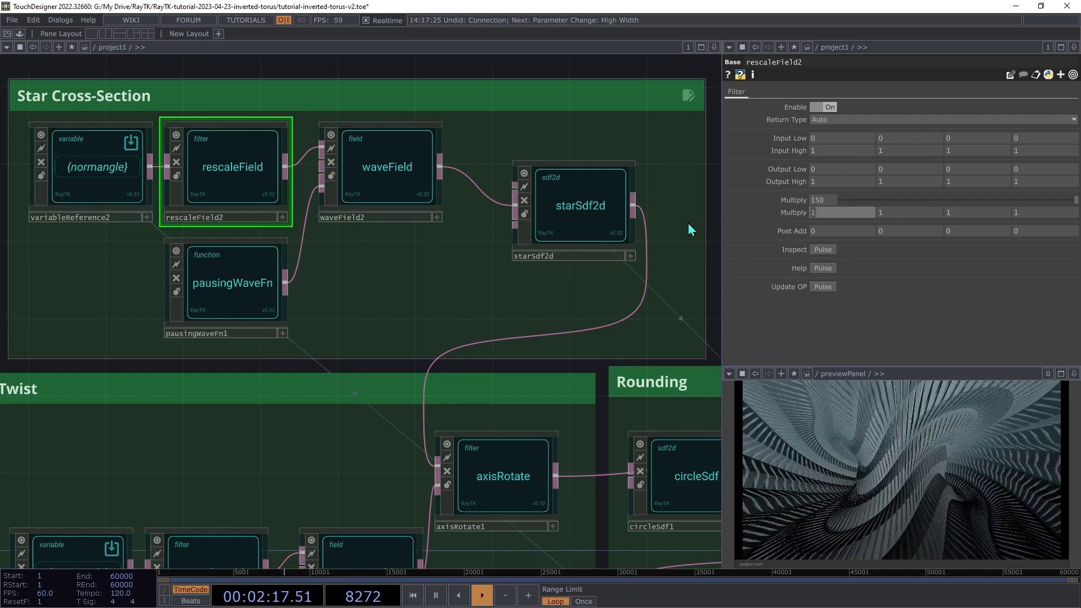
# Set the Star Cross-Section waveField's Amplitude to 0.03 and its Offset to 1.
pyautogui.click(417, 169)
pyautogui.moveTo(829, 181); pyautogui.dragTo(821, 190, button='middle')
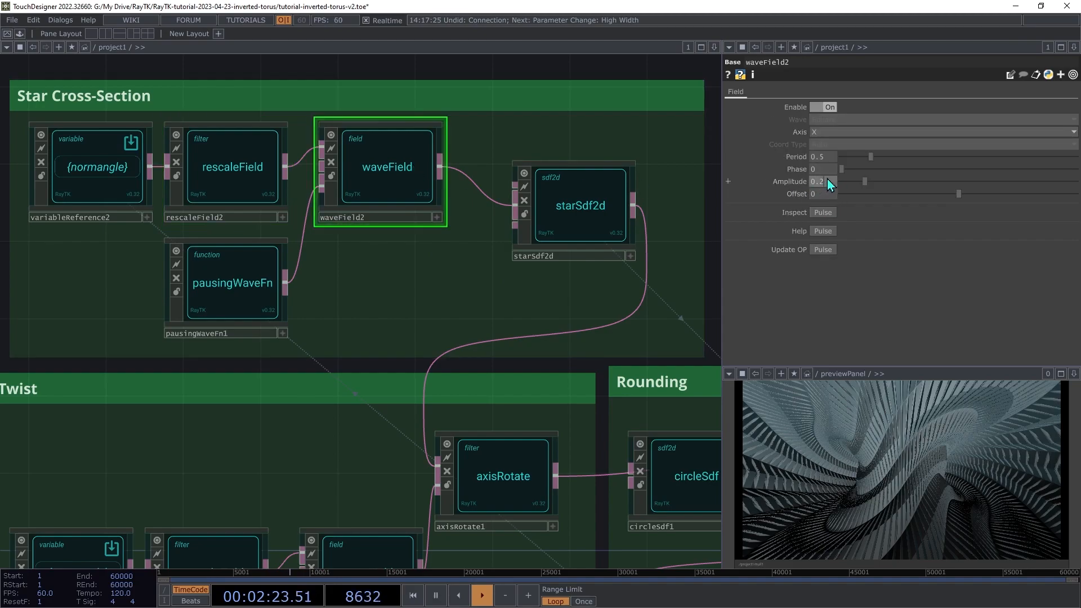
pyautogui.write('03')
pyautogui.press('Tab')
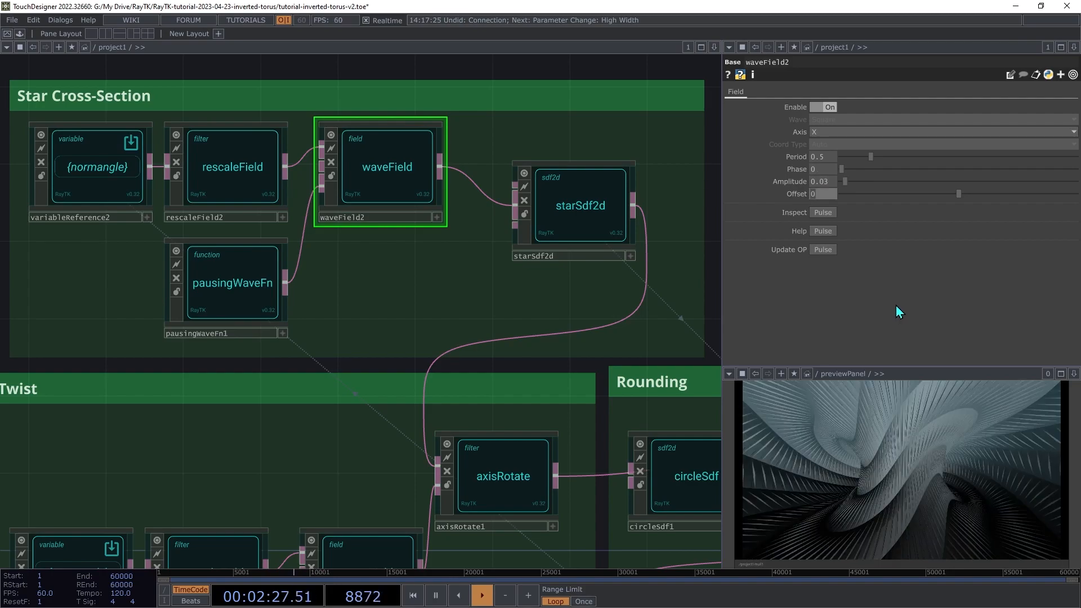
pyautogui.write('1')
pyautogui.press('Return')
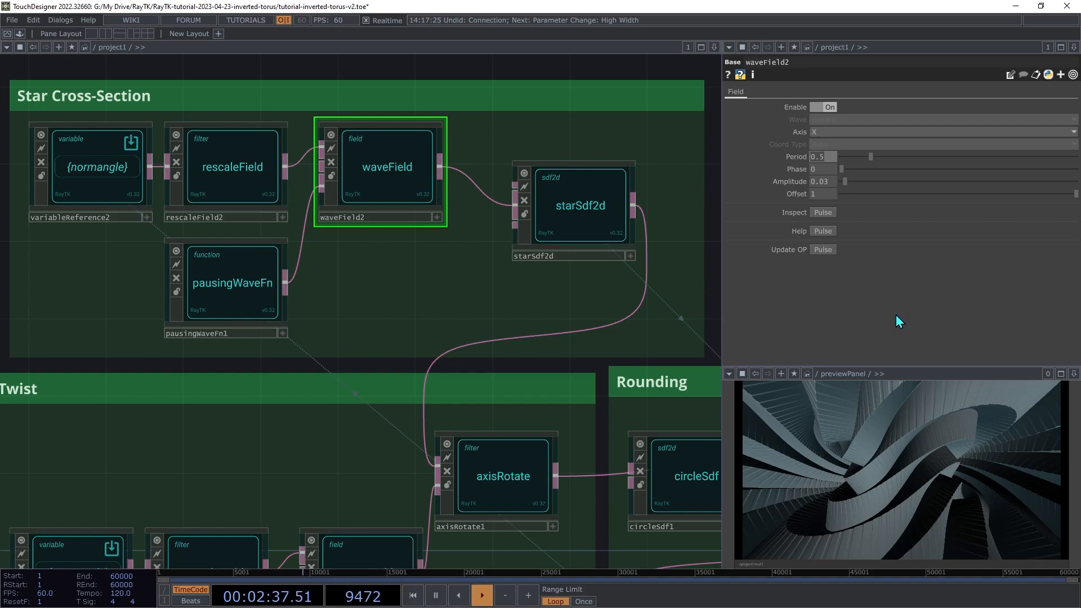
# Enable the combine operator in the Rounding group.
pyautogui.moveTo(887, 444); pyautogui.dragTo(447, 407)
pyautogui.click(417, 454)
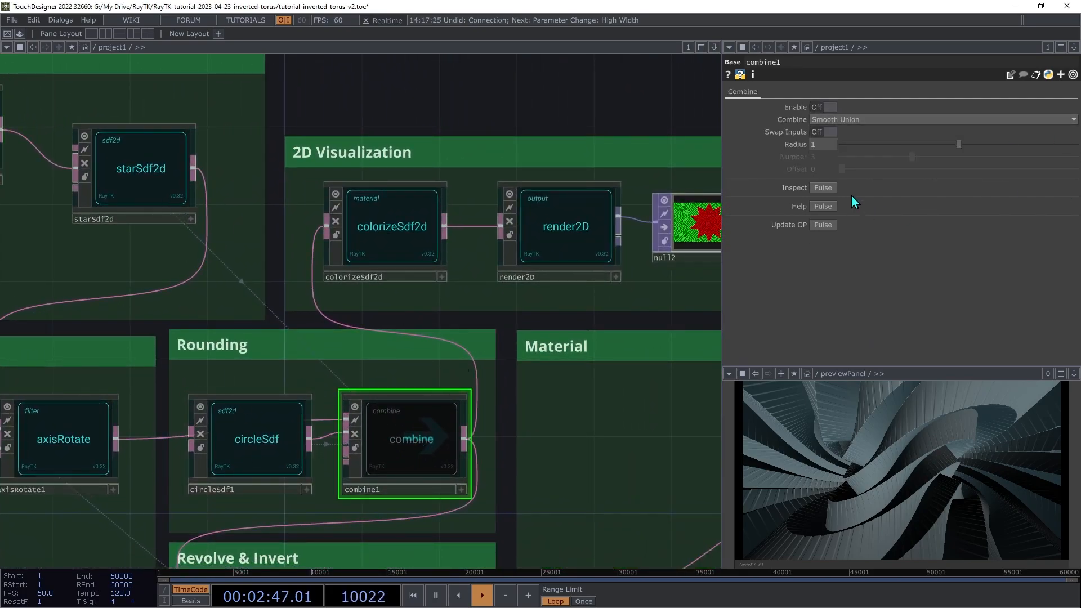
pyautogui.click(825, 108)
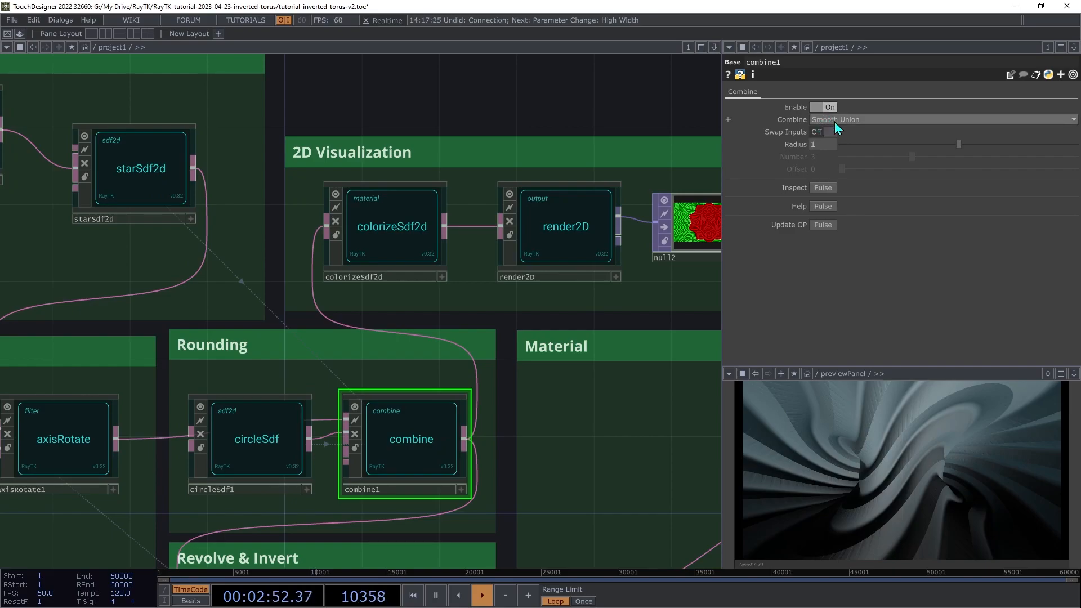
# Try different Radius values on the Rounding group's combine and circleSdf operators, and undo both changes.
pyautogui.moveTo(959, 145)
pyautogui.mouseDown()
pyautogui.moveTo(929, 150)
pyautogui.moveTo(963, 157)
pyautogui.mouseUp()
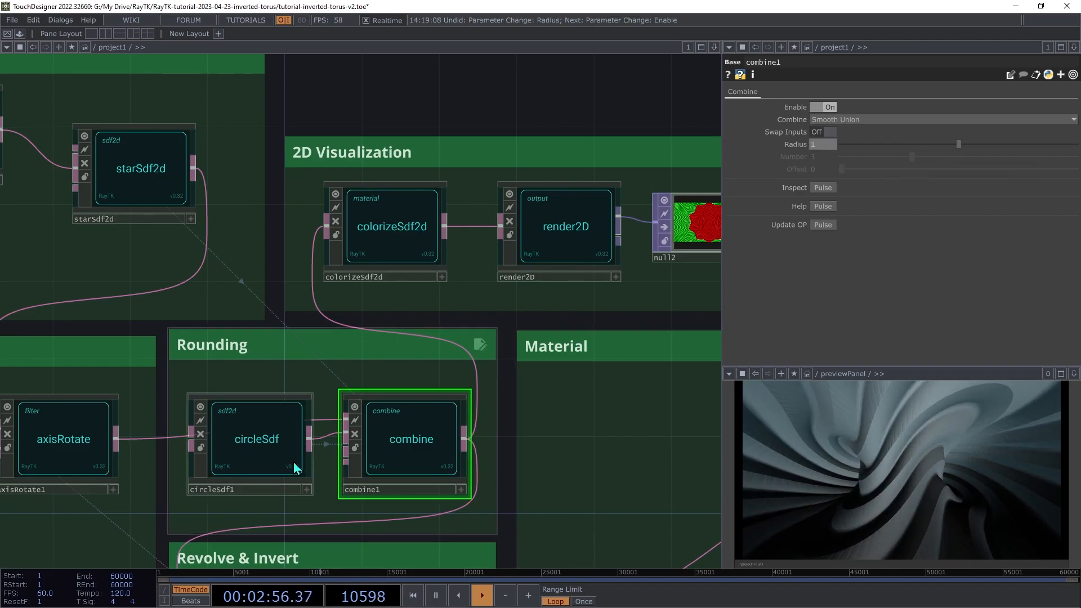
pyautogui.click(273, 448)
pyautogui.moveTo(1042, 119); pyautogui.dragTo(1017, 176)
pyautogui.hotkey('ctrl', 'z')
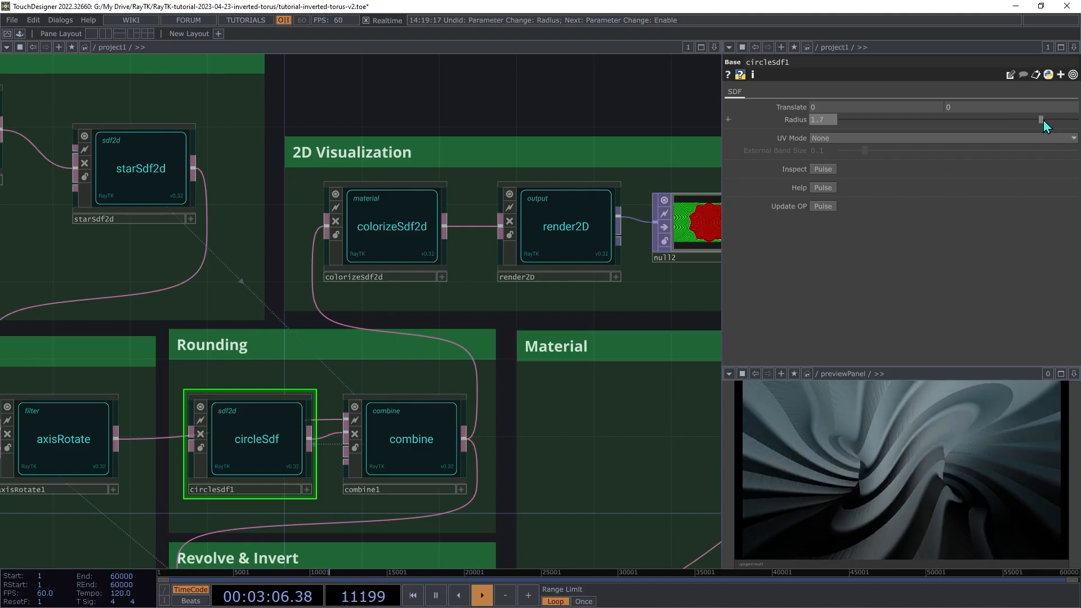
pyautogui.click(392, 454)
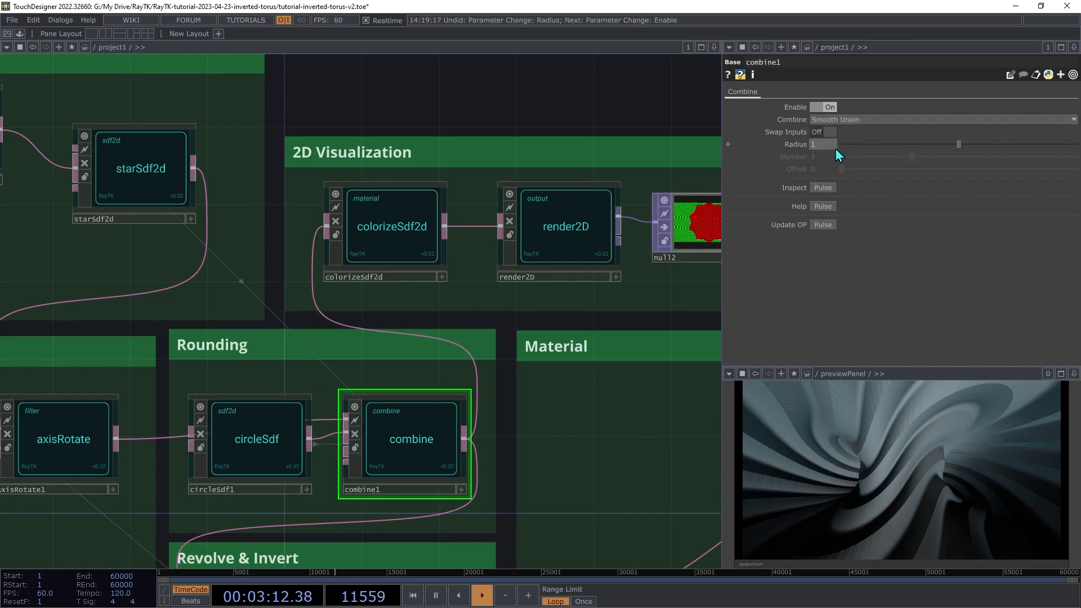
# Add a modularMat operator from the RayTK palette near the upper edge of the Material group.
pyautogui.moveTo(546, 563); pyautogui.dragTo(33, 364)
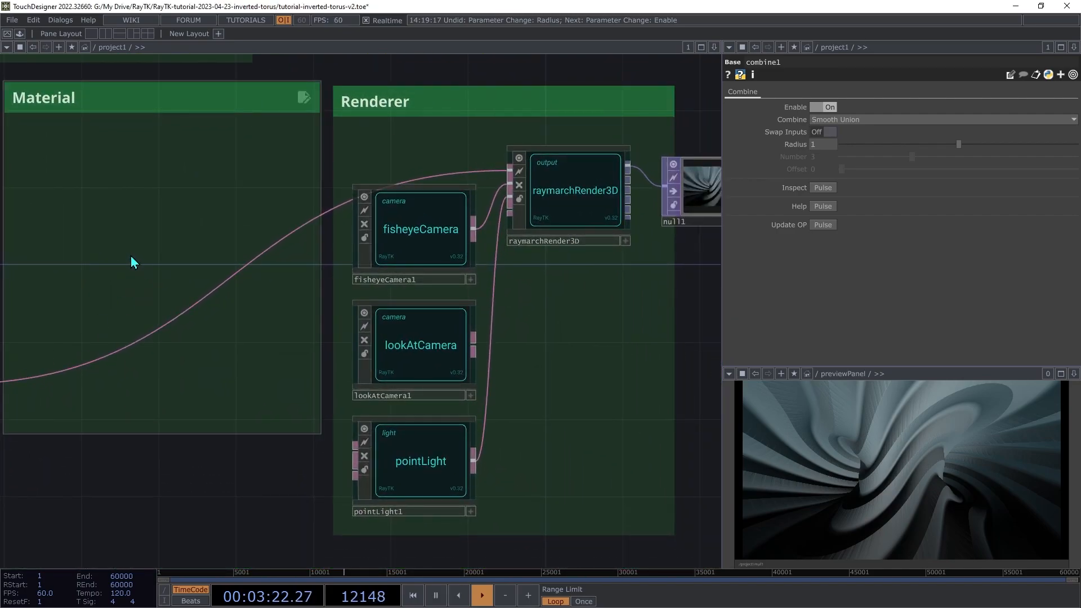
pyautogui.hotkey('alt', 'r')
pyautogui.write('modula')
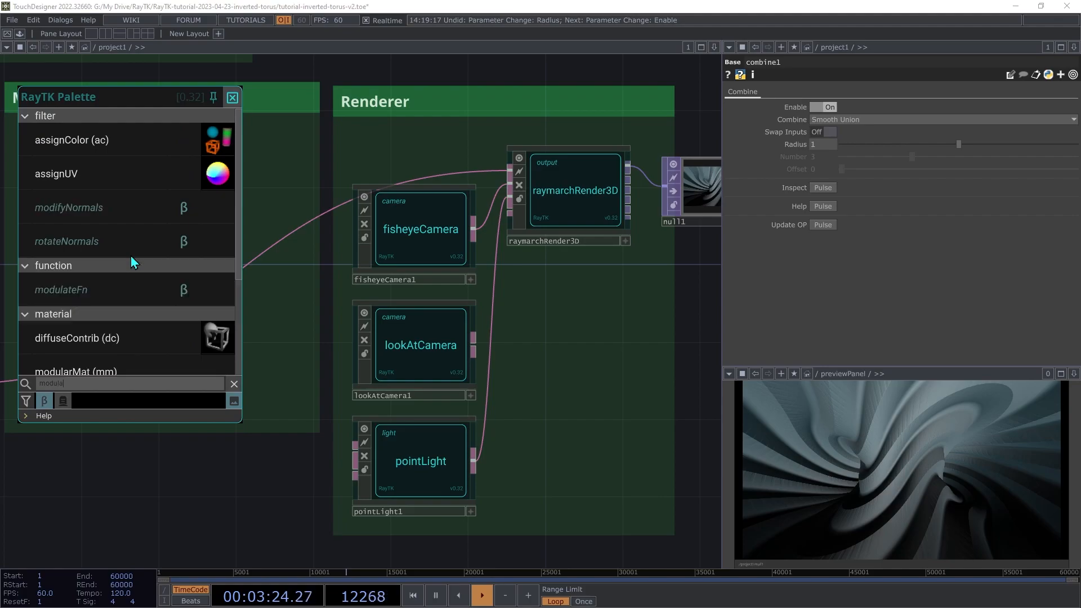
pyautogui.write('rm')
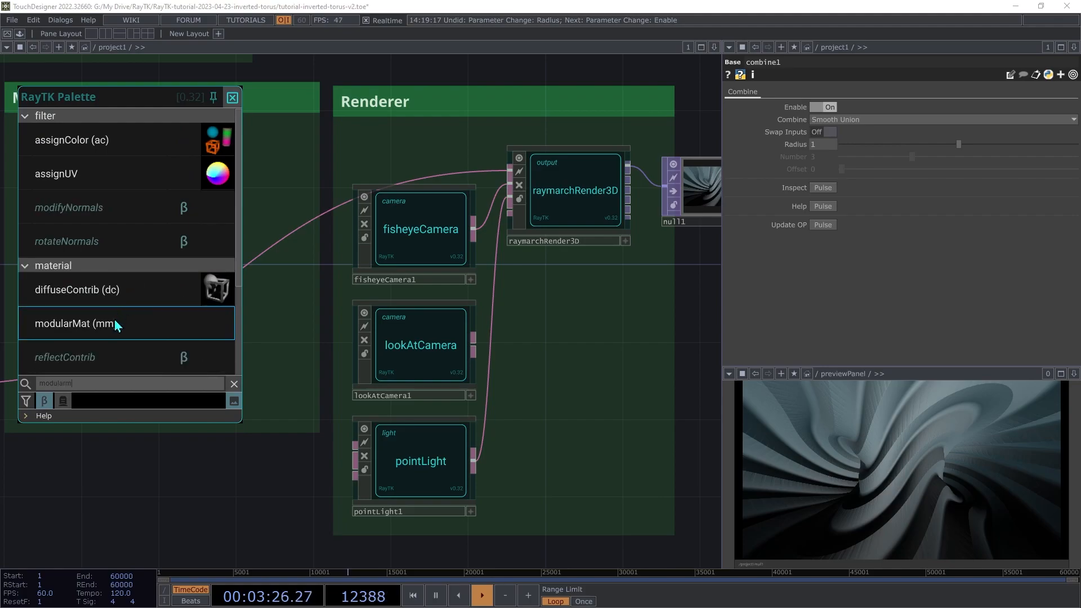
pyautogui.click(181, 323)
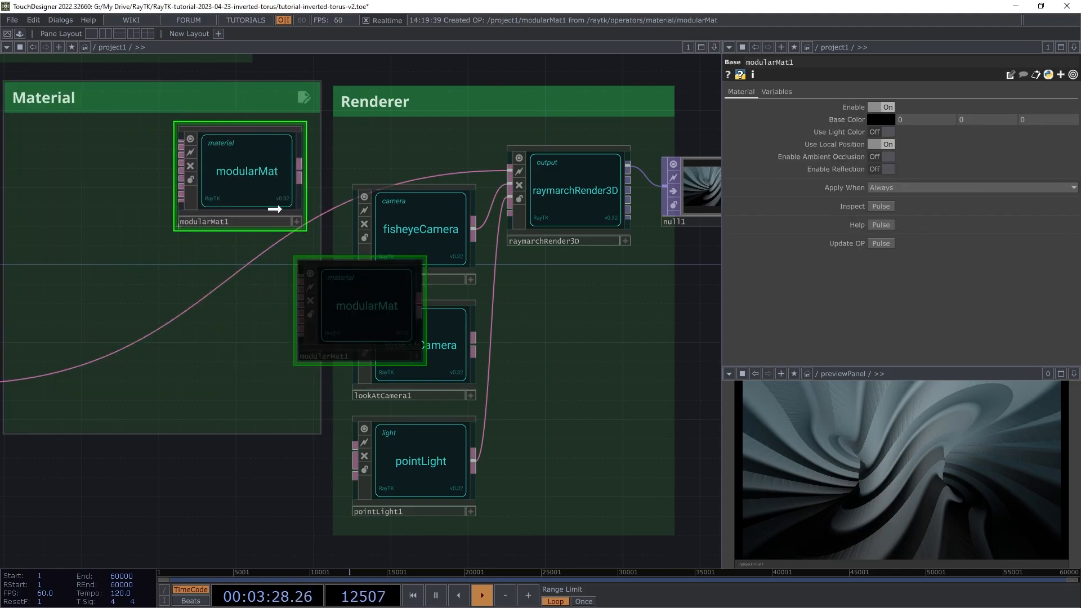
pyautogui.click(205, 170)
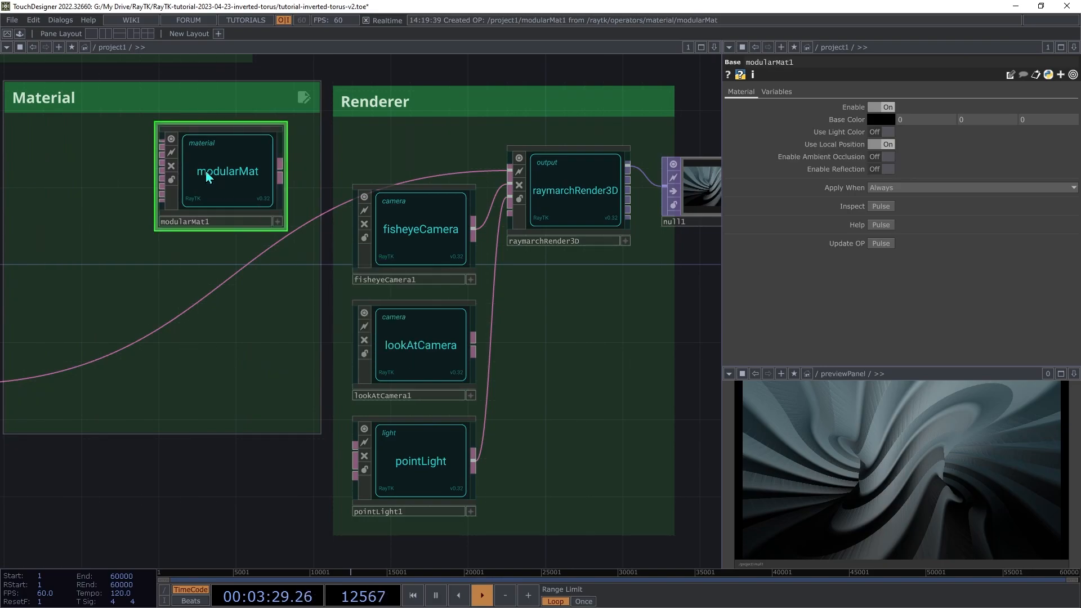
# Wire the invert operator's output through modularMat into raymarchRender3D, and shift modularMat slightly toward the Renderer group.
pyautogui.click(164, 141)
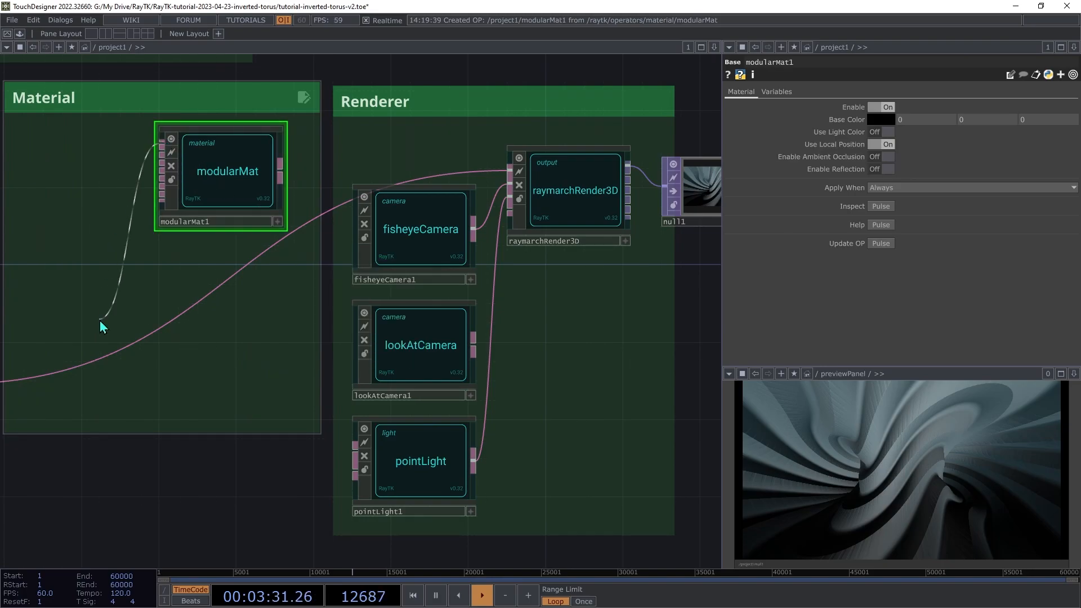
pyautogui.click(84, 365)
pyautogui.click(281, 173)
pyautogui.click(507, 167)
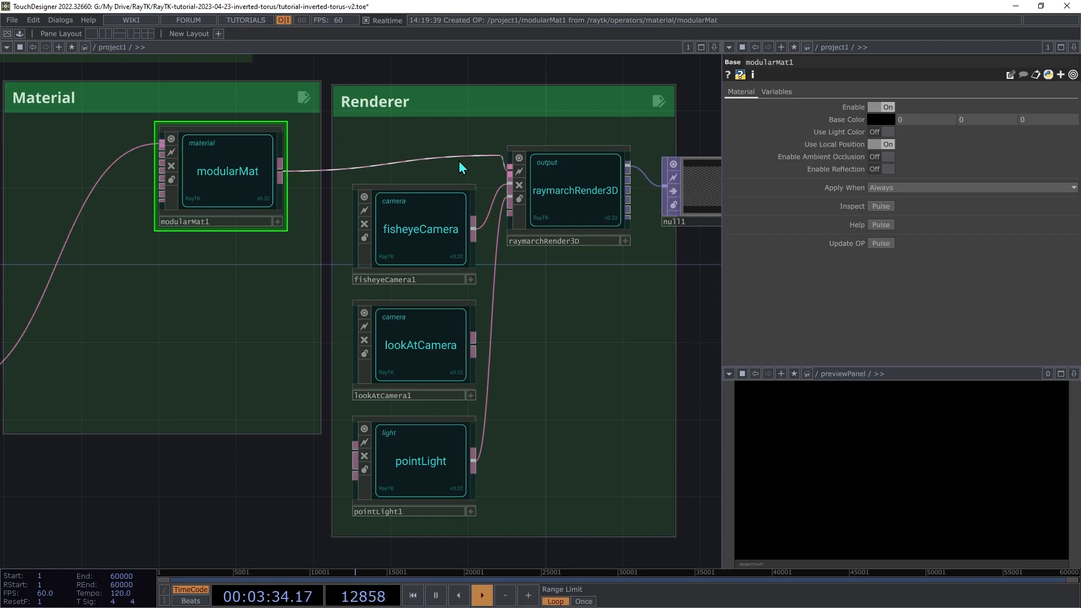
pyautogui.moveTo(238, 160); pyautogui.dragTo(255, 160)
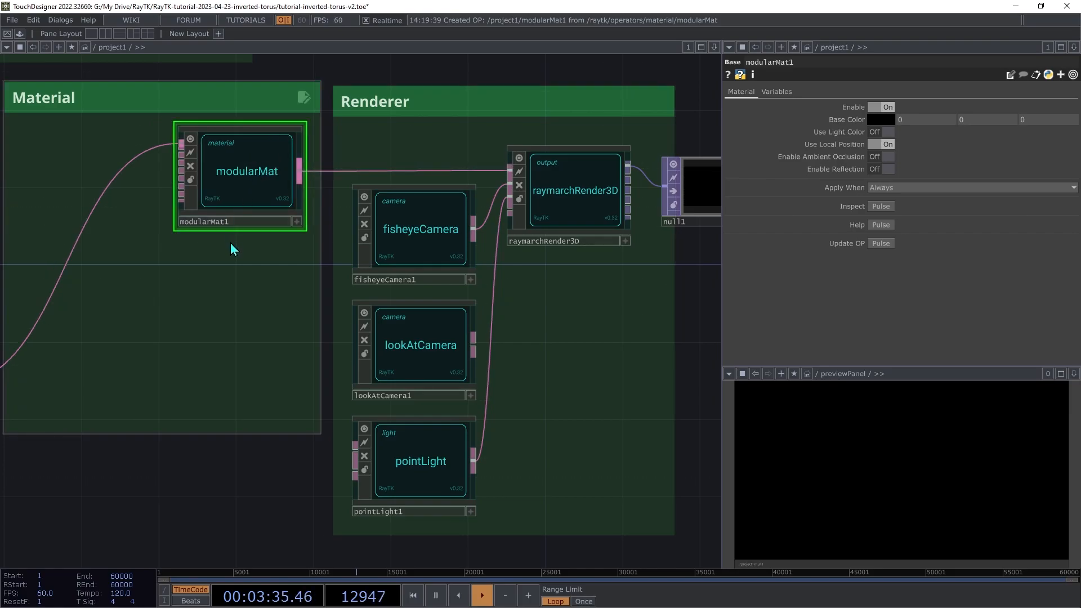
# Add an Oren-Nayar diffuse contribution to modularMat and place it below and to the left of modularMat.
pyautogui.rightClick(231, 291)
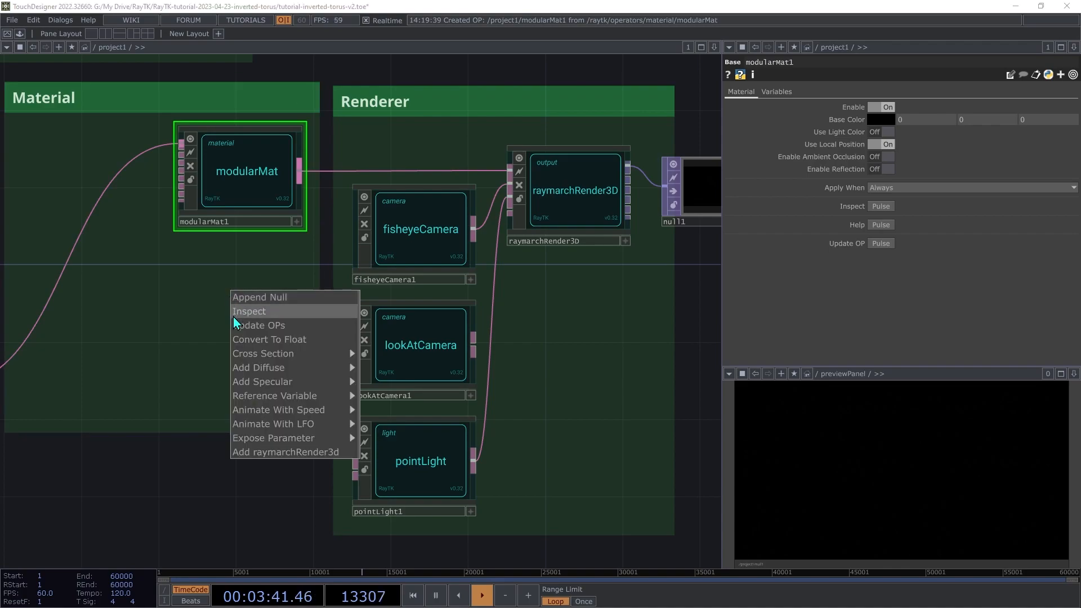
pyautogui.moveTo(244, 368)
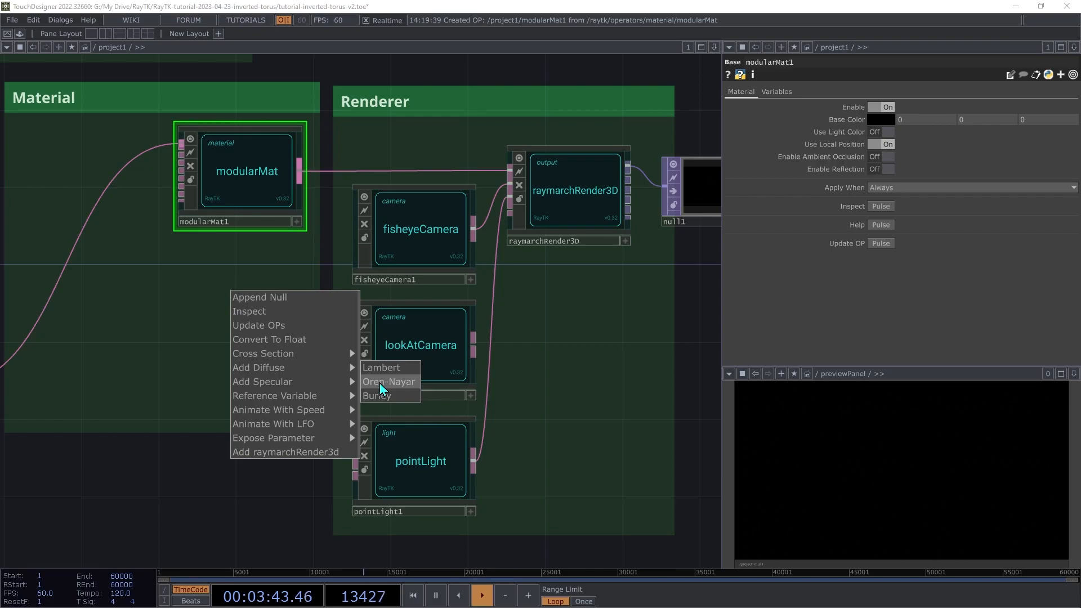
pyautogui.moveTo(16, 293); pyautogui.dragTo(101, 253)
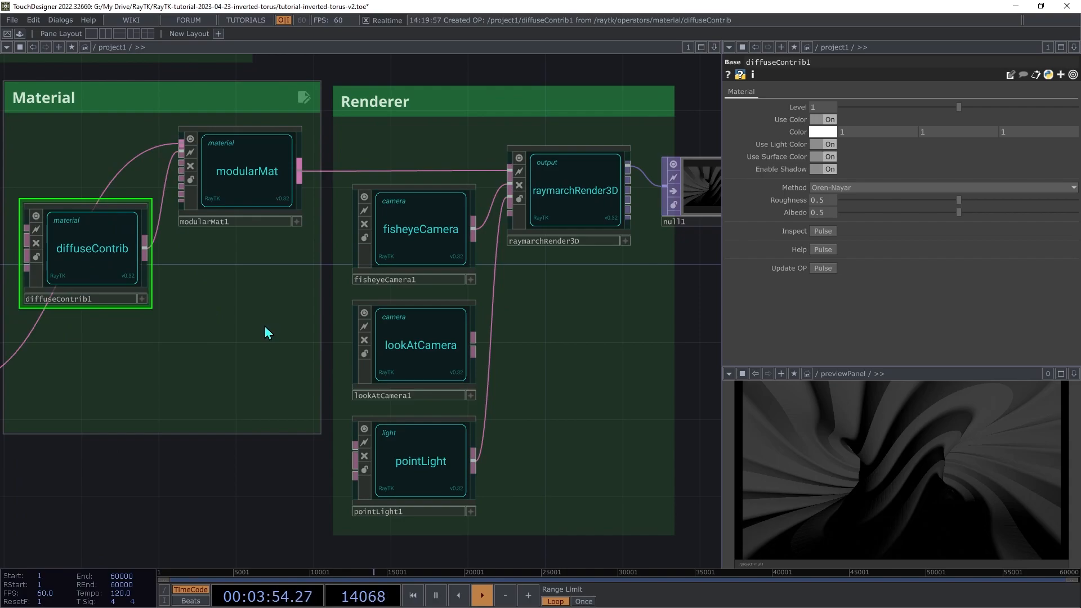
# Add a GGX specular contribution to modularMat and place it directly below diffuseContrib in the Material group.
pyautogui.click(260, 181)
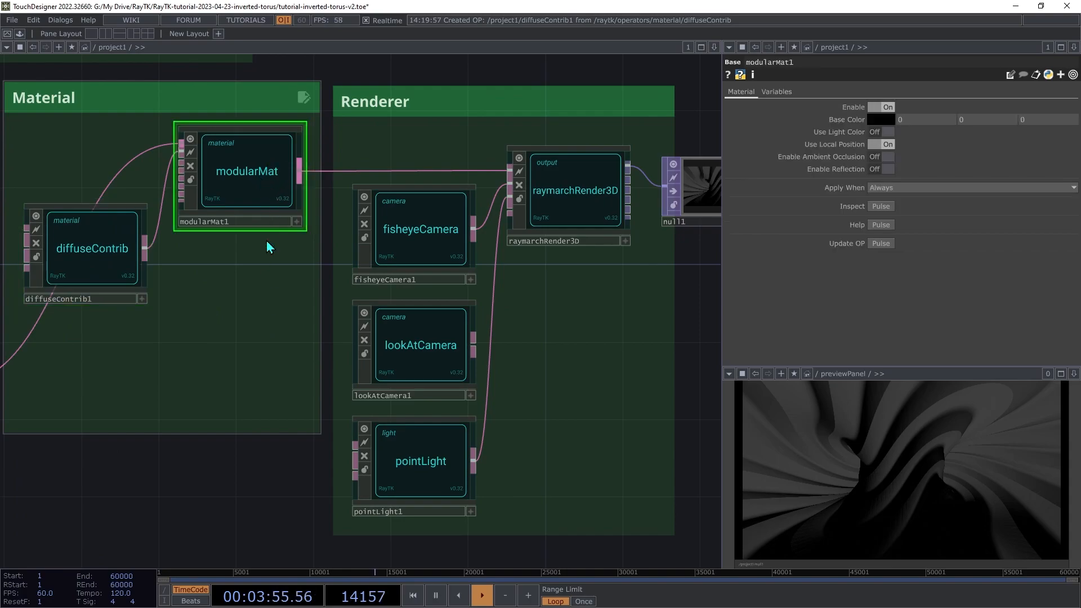
pyautogui.rightClick(259, 274)
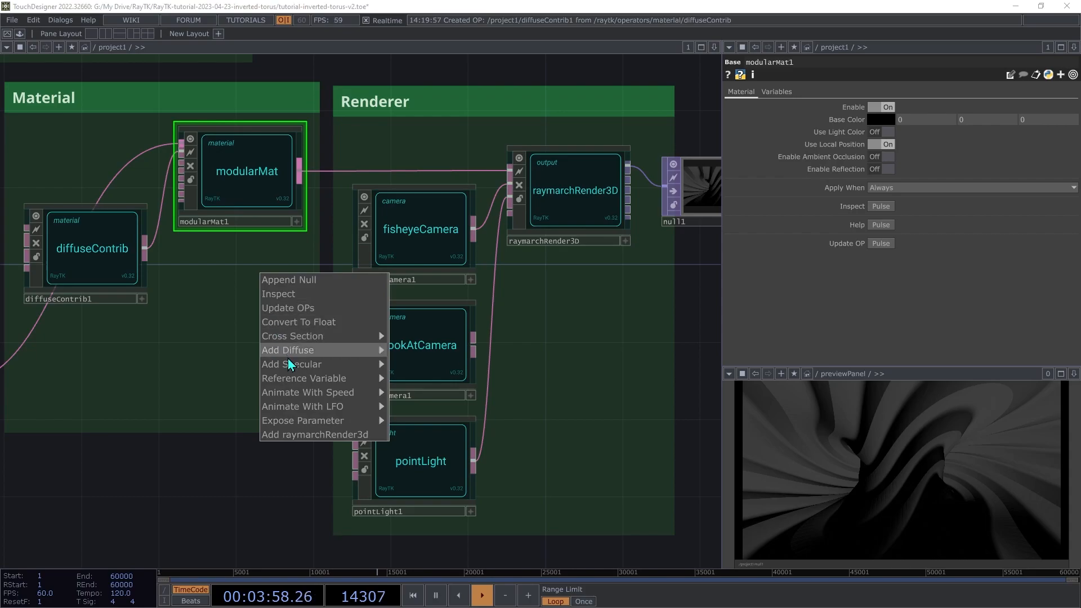
pyautogui.moveTo(292, 372)
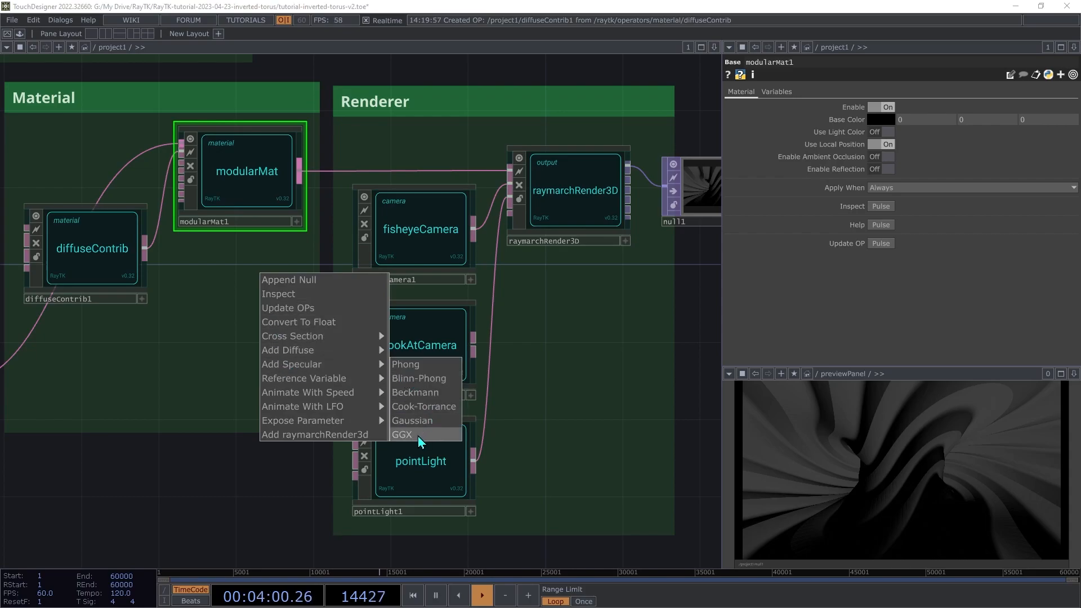
pyautogui.moveTo(10, 403); pyautogui.dragTo(102, 366)
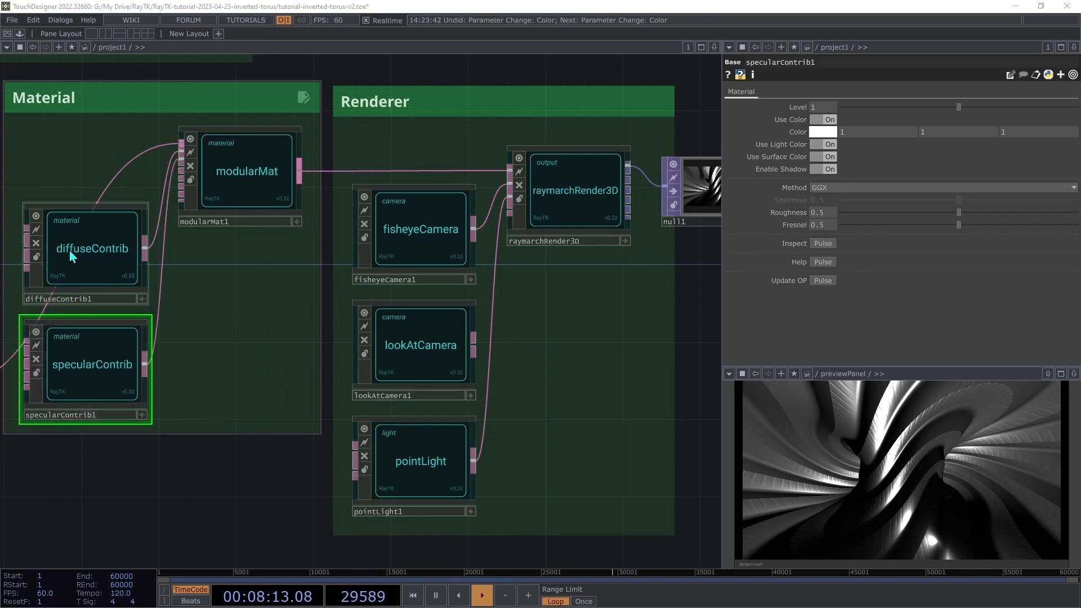
# Tint diffuseContrib's Color pale orange with hue 27 and saturation 0.272, and set its Roughness and Albedo to 1.
pyautogui.click(69, 250)
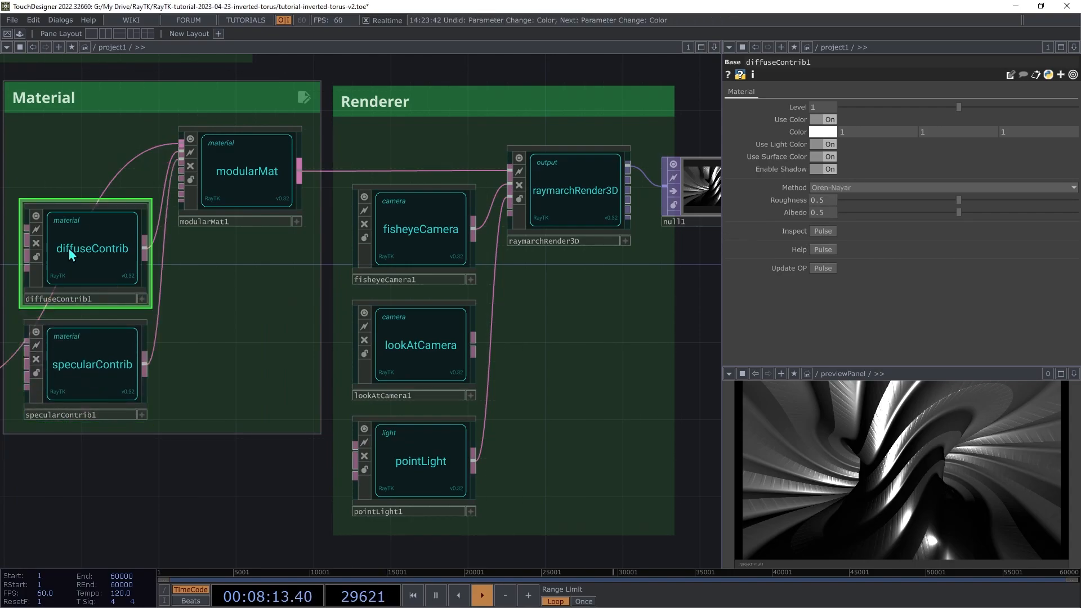
pyautogui.click(821, 134)
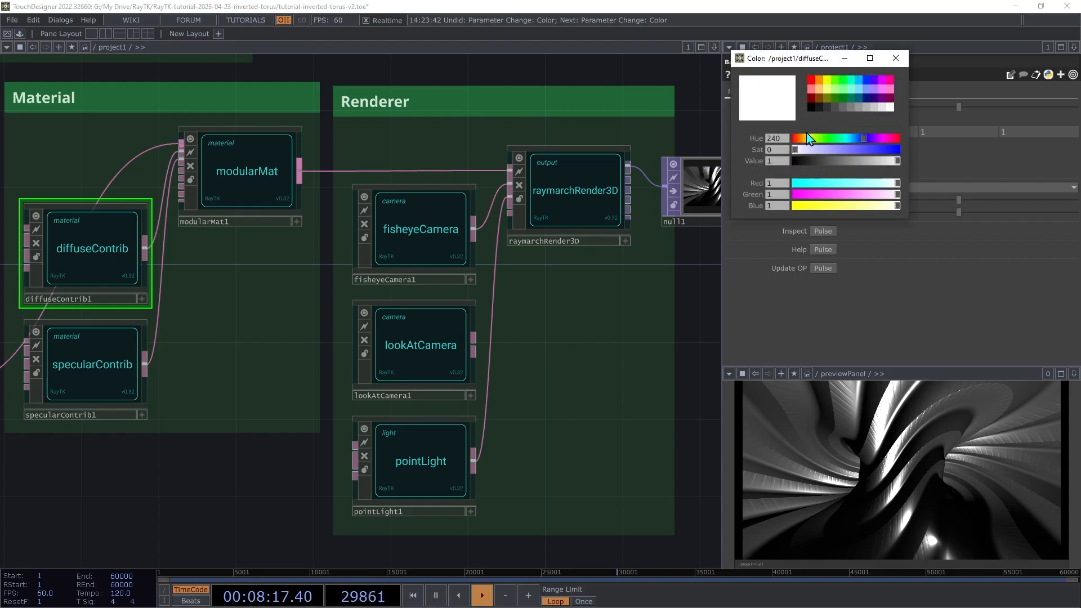
pyautogui.click(805, 141)
pyautogui.moveTo(806, 150); pyautogui.dragTo(824, 156)
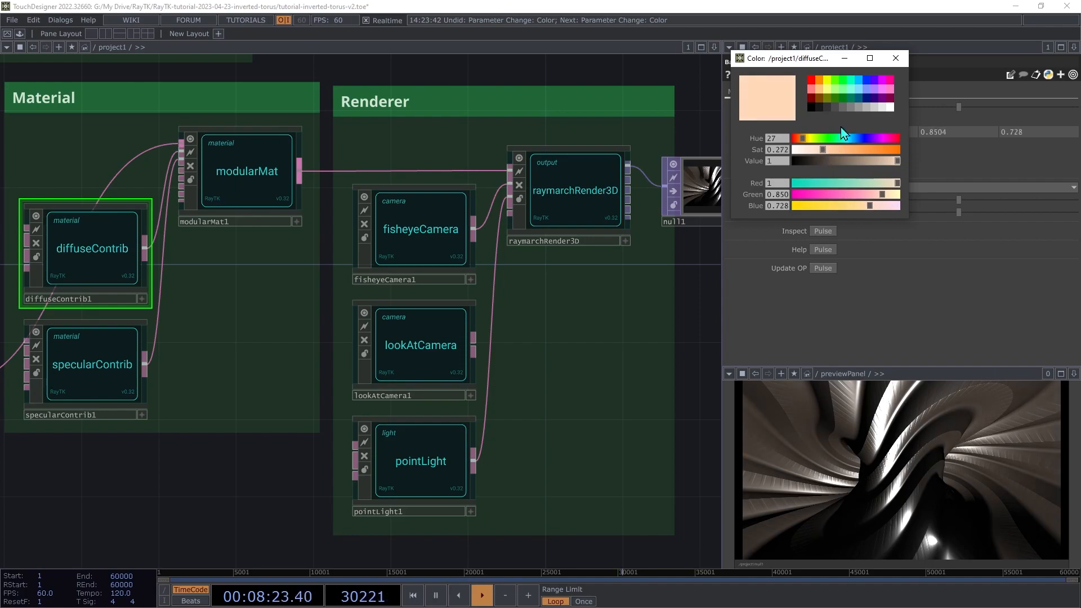
pyautogui.click(907, 58)
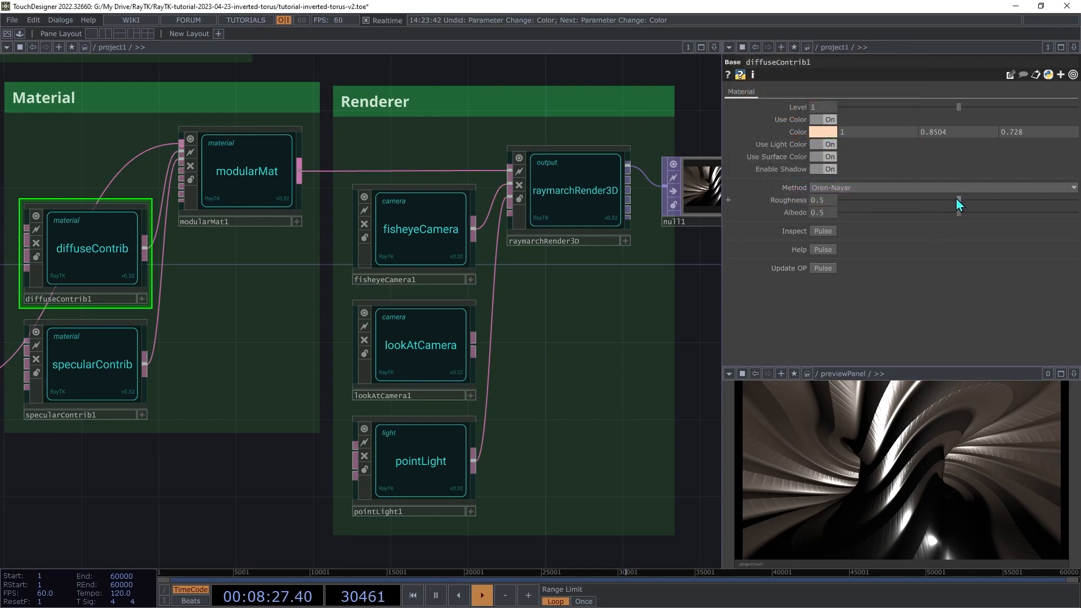
pyautogui.moveTo(958, 199); pyautogui.dragTo(1076, 201)
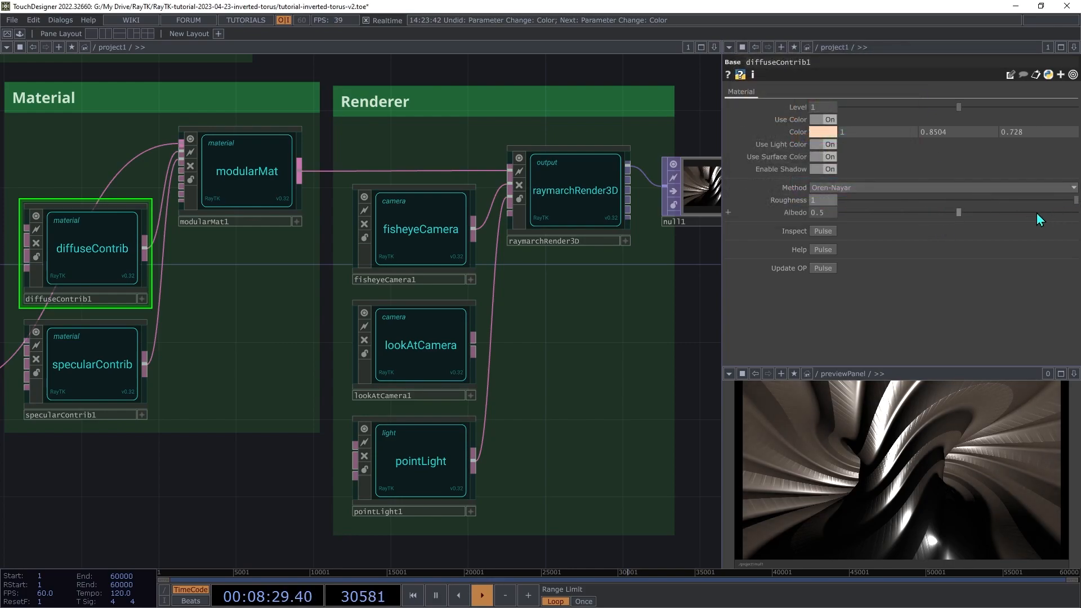
pyautogui.moveTo(961, 212); pyautogui.dragTo(1076, 214)
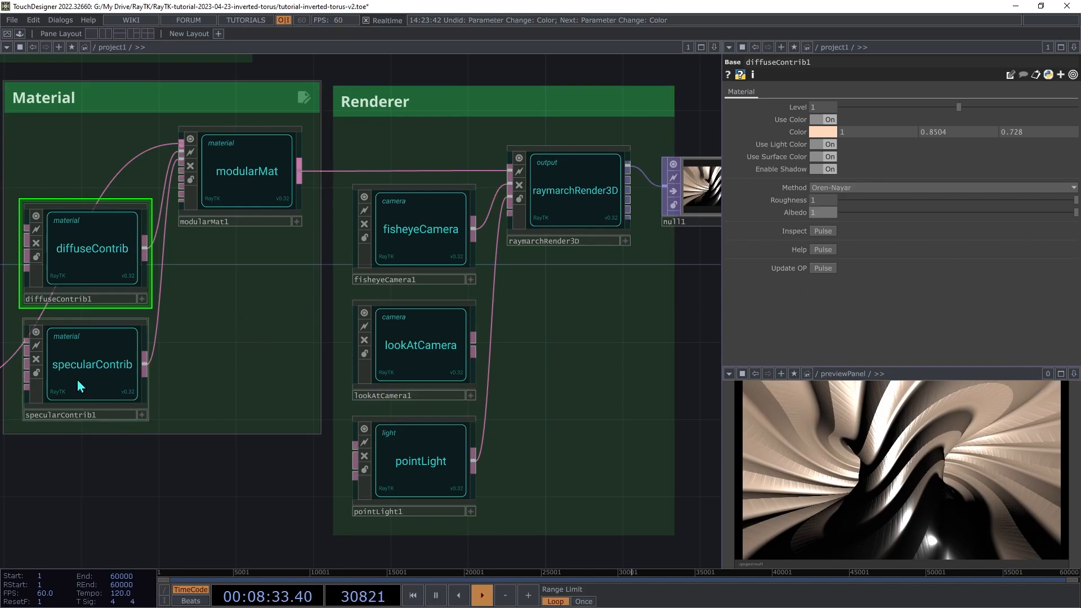
# Tint specularContrib's Color light blue with hue 216 and saturation 0.458, and set its Roughness to 0.7.
pyautogui.click(67, 367)
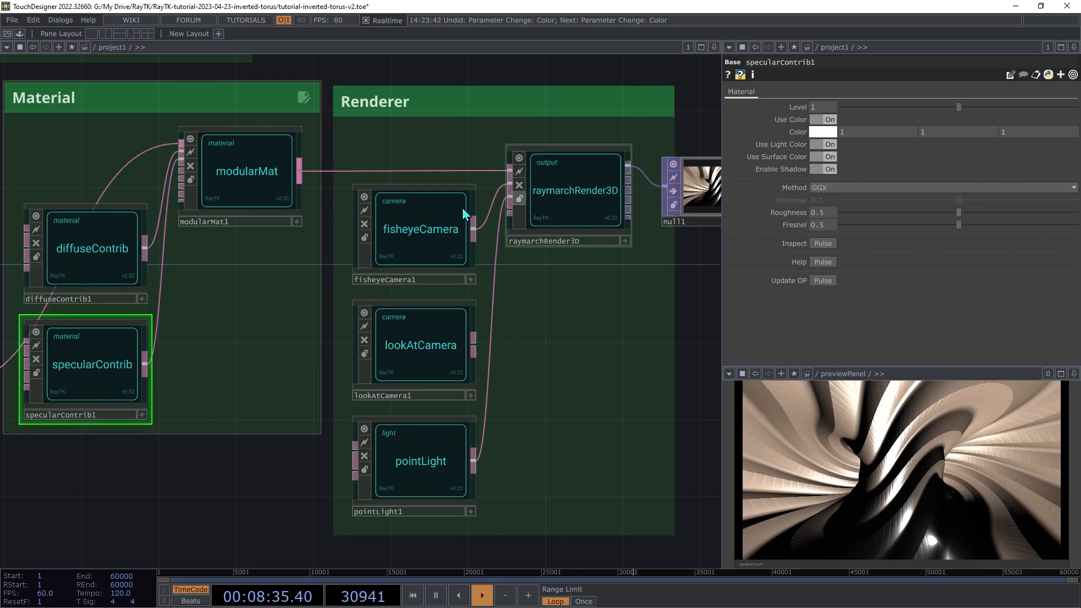
pyautogui.click(823, 134)
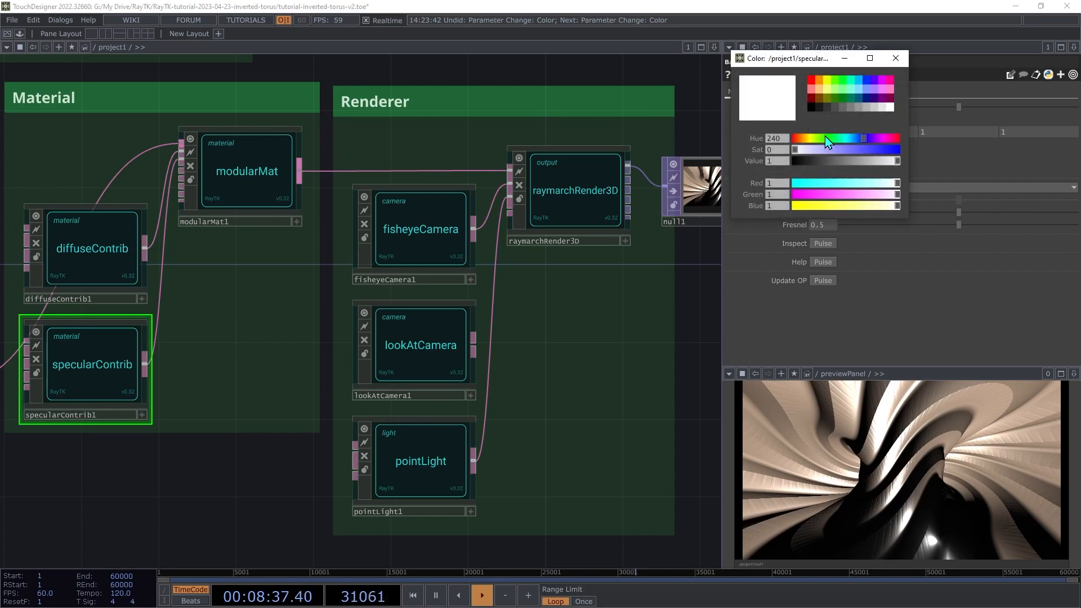
pyautogui.click(856, 136)
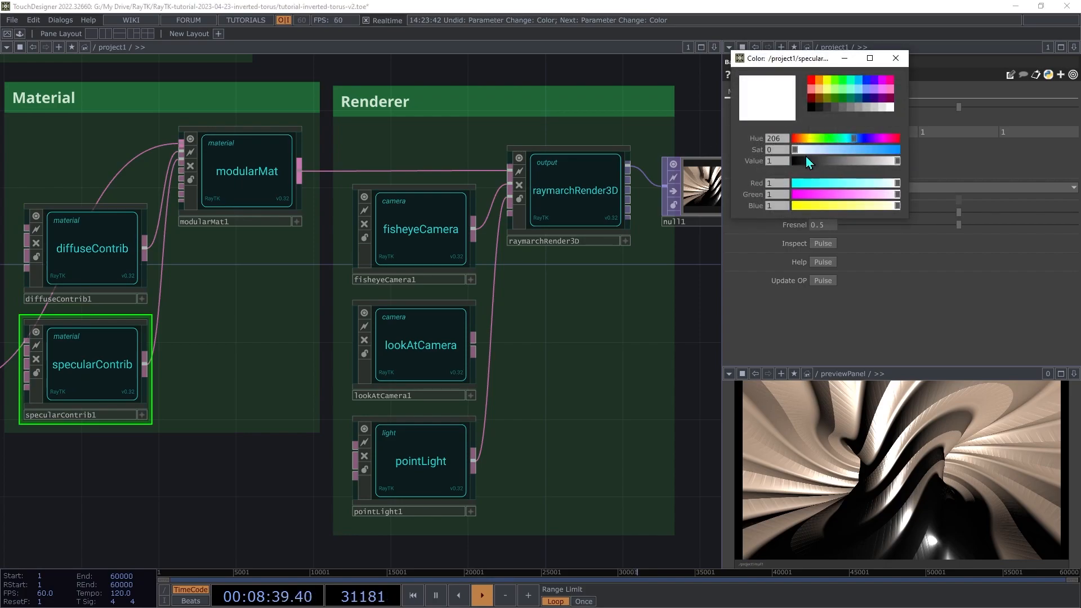
pyautogui.moveTo(813, 153); pyautogui.dragTo(843, 153)
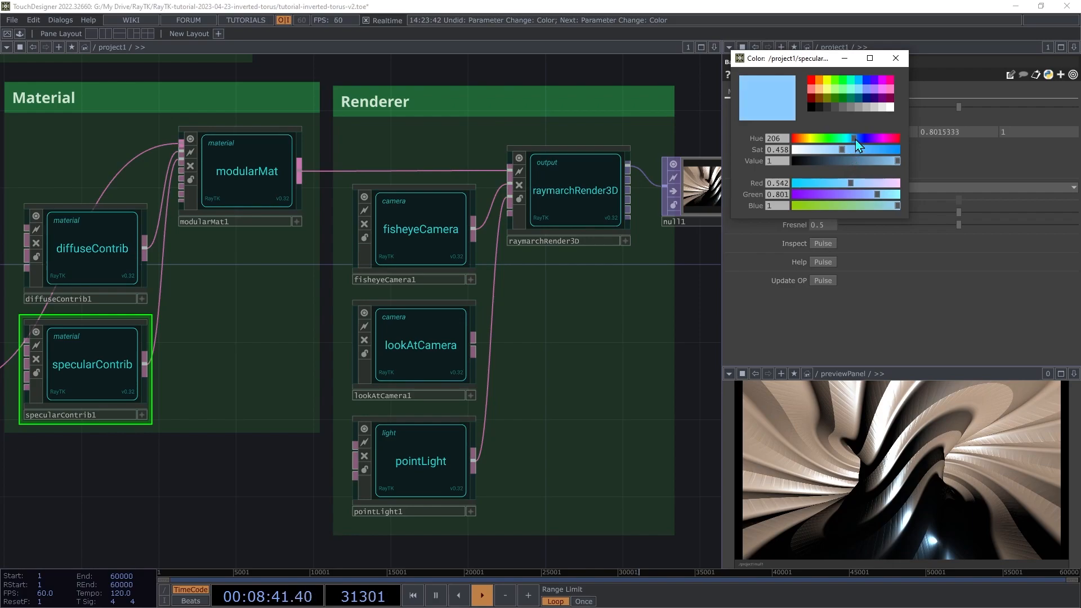
pyautogui.click(859, 139)
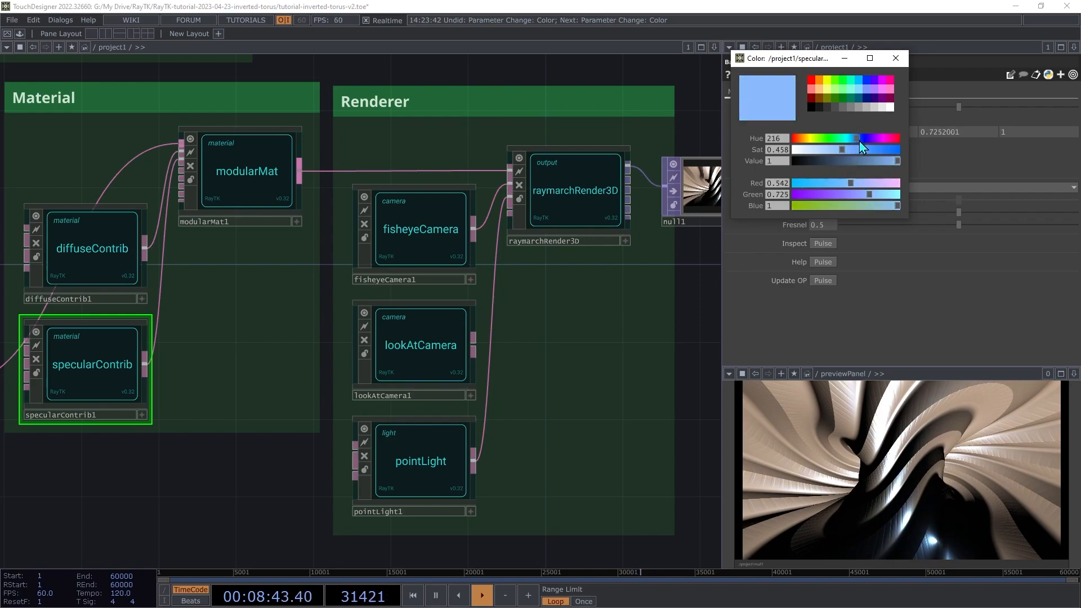
pyautogui.click(895, 58)
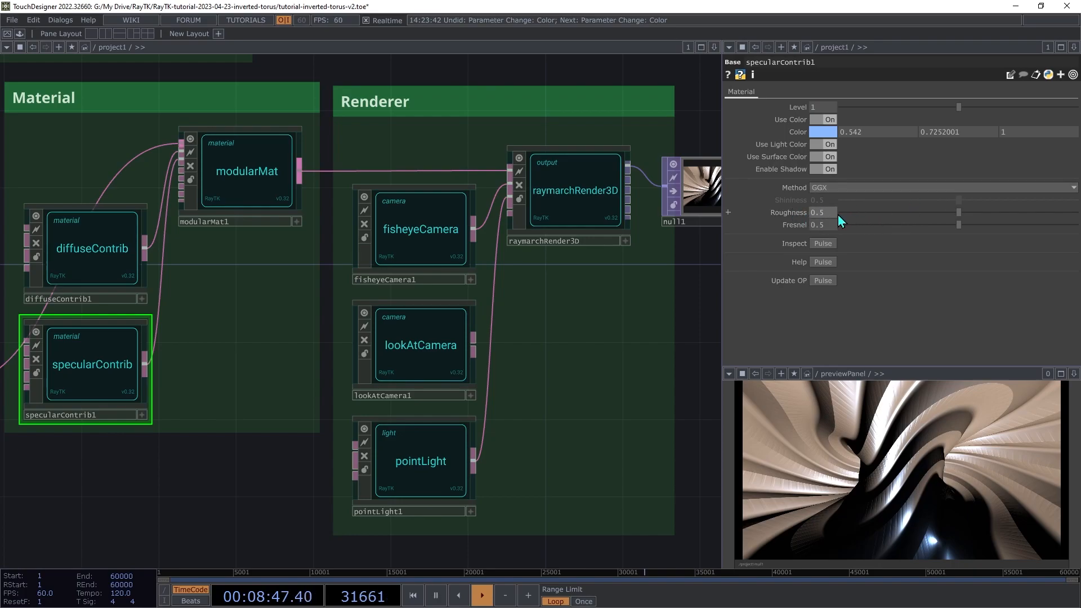
pyautogui.moveTo(828, 219)
pyautogui.mouseDown(button='middle')
pyautogui.moveTo(867, 218)
pyautogui.moveTo(828, 220)
pyautogui.mouseUp(button='middle')
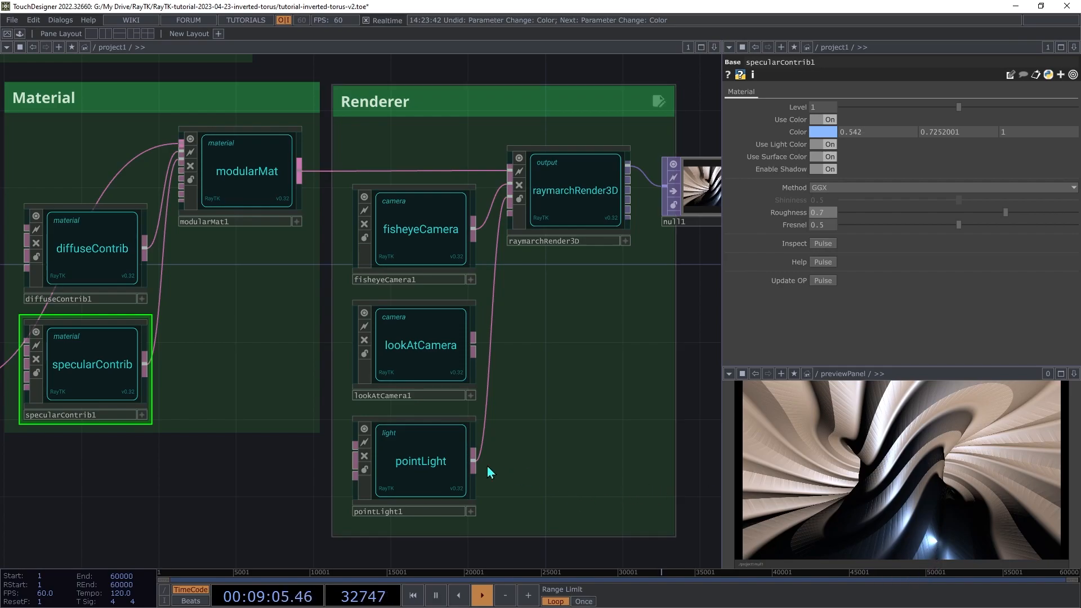
# Set the Position of pointLight in the Renderer group to 8, 8, 4.
pyautogui.click(431, 449)
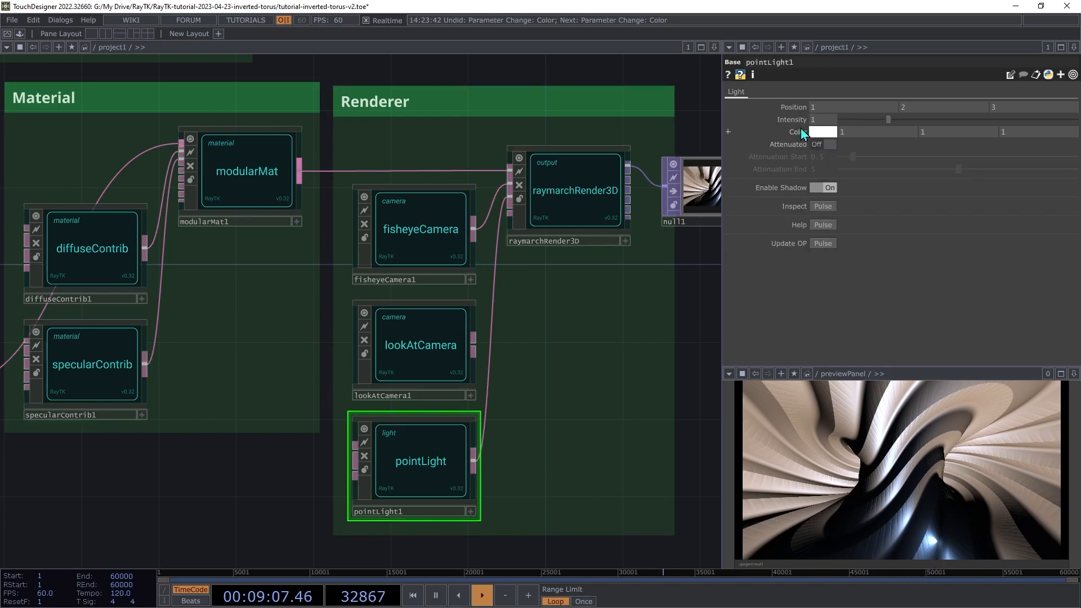
pyautogui.moveTo(848, 106); pyautogui.dragTo(1033, 96, button='middle')
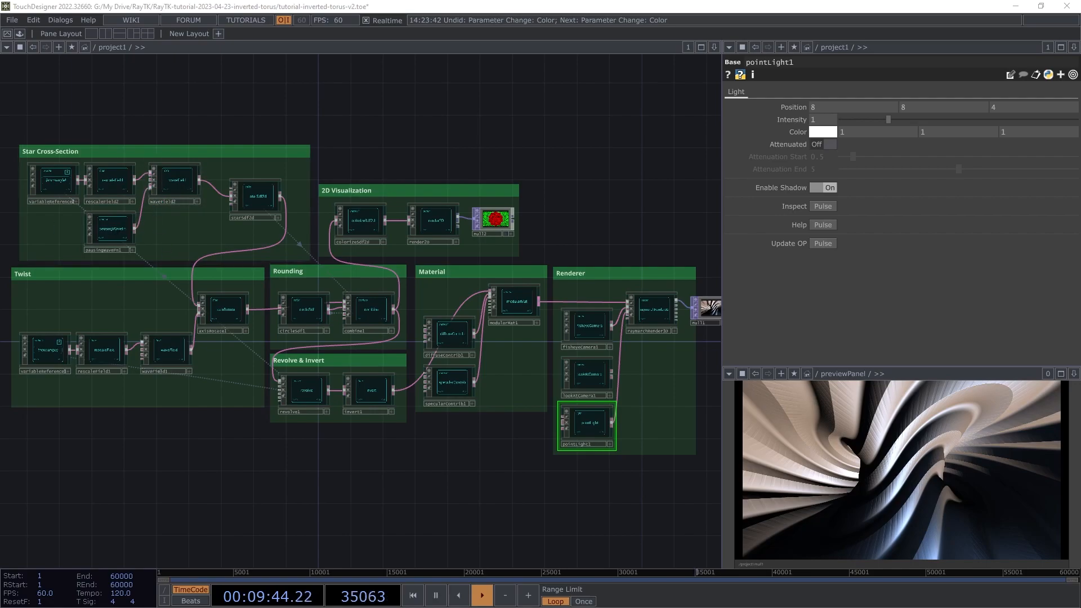
# Move starSdf2d up in the Star Cross-Section group so it lines up with the waveField operator.
pyautogui.scroll(5, 73, 202)
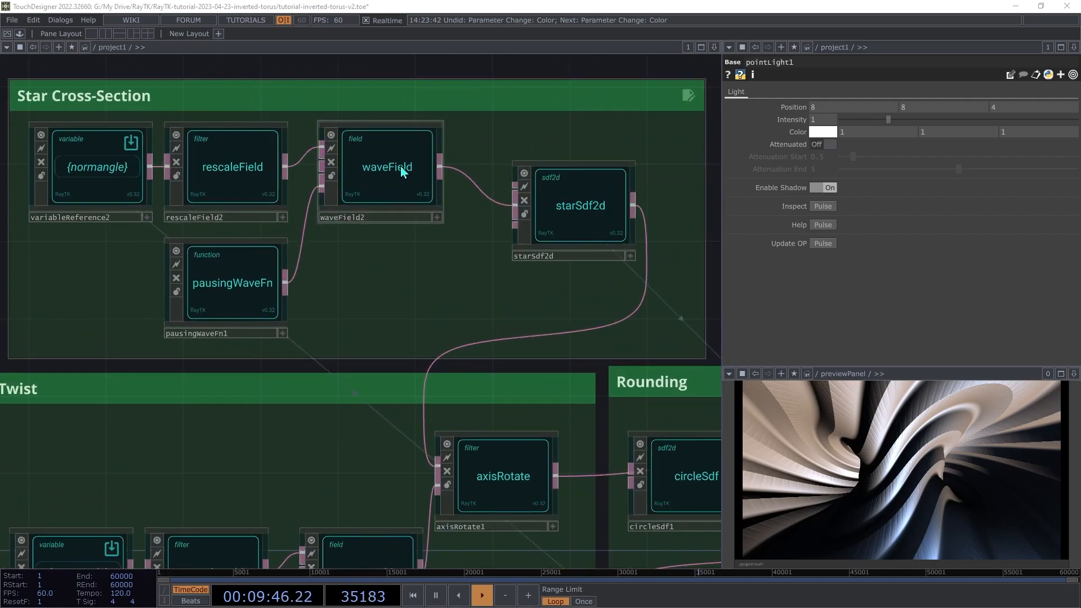
pyautogui.moveTo(563, 195); pyautogui.dragTo(564, 155)
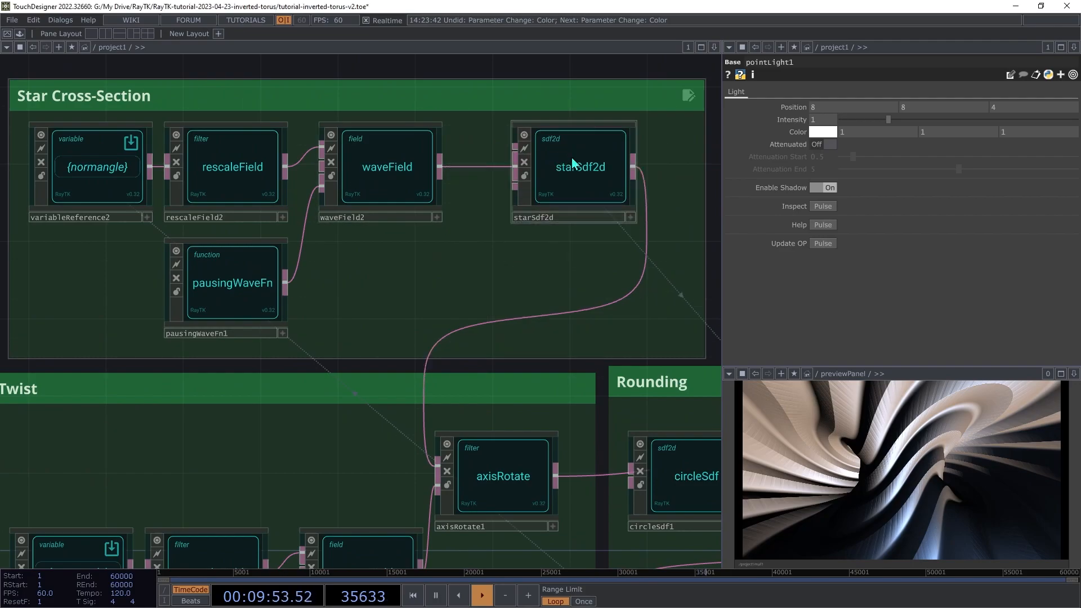
# Animate the Star Cross-Section waveField's Phase with speed, placing the speedGenerator below waveField and its values null just beside it.
pyautogui.click(380, 166)
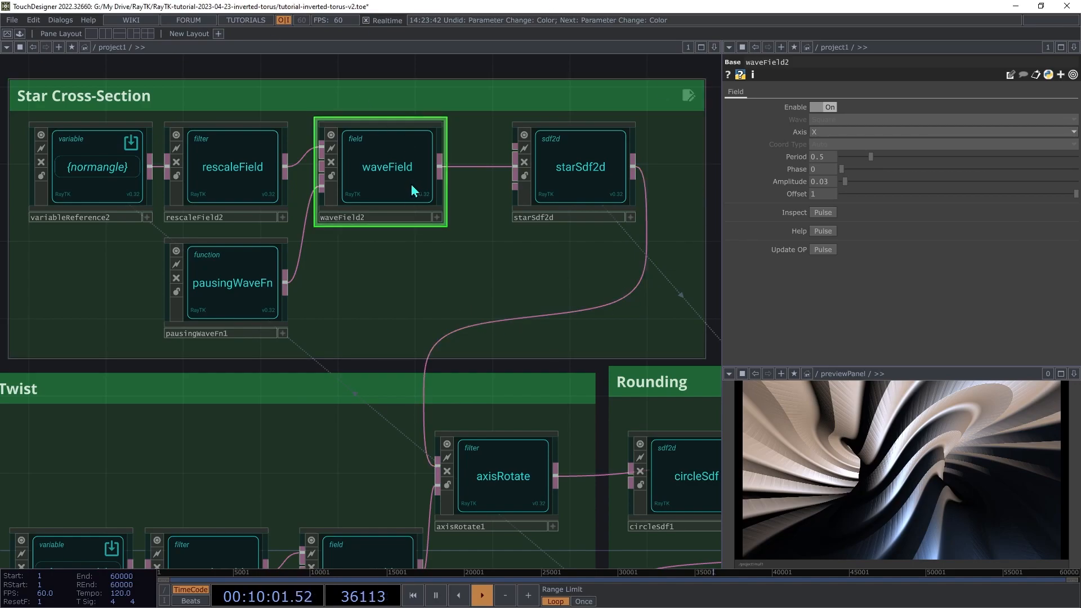
pyautogui.rightClick(417, 257)
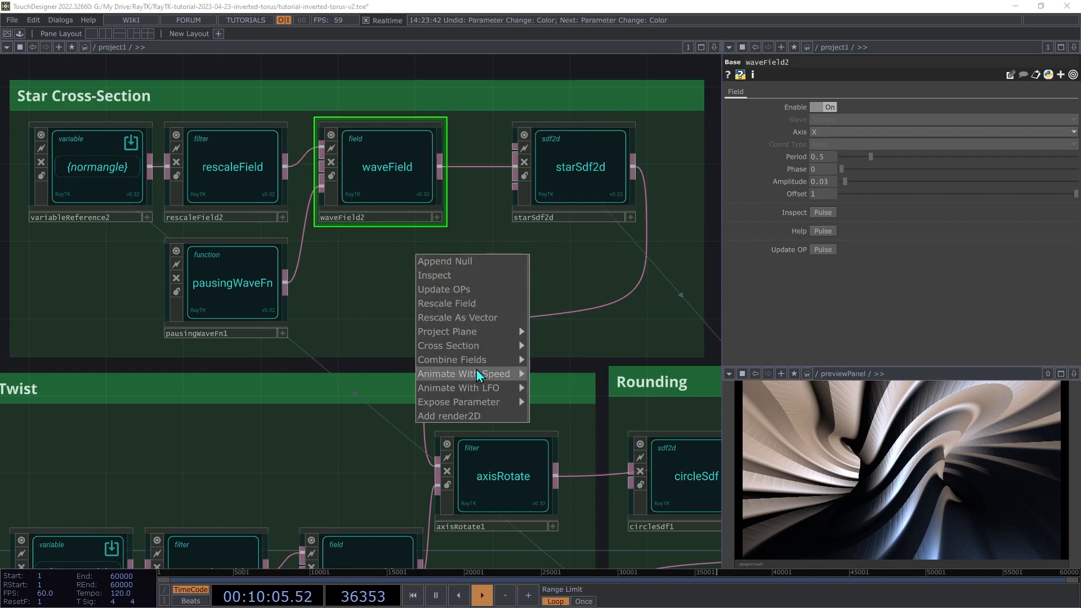
pyautogui.moveTo(476, 375)
pyautogui.click(552, 388)
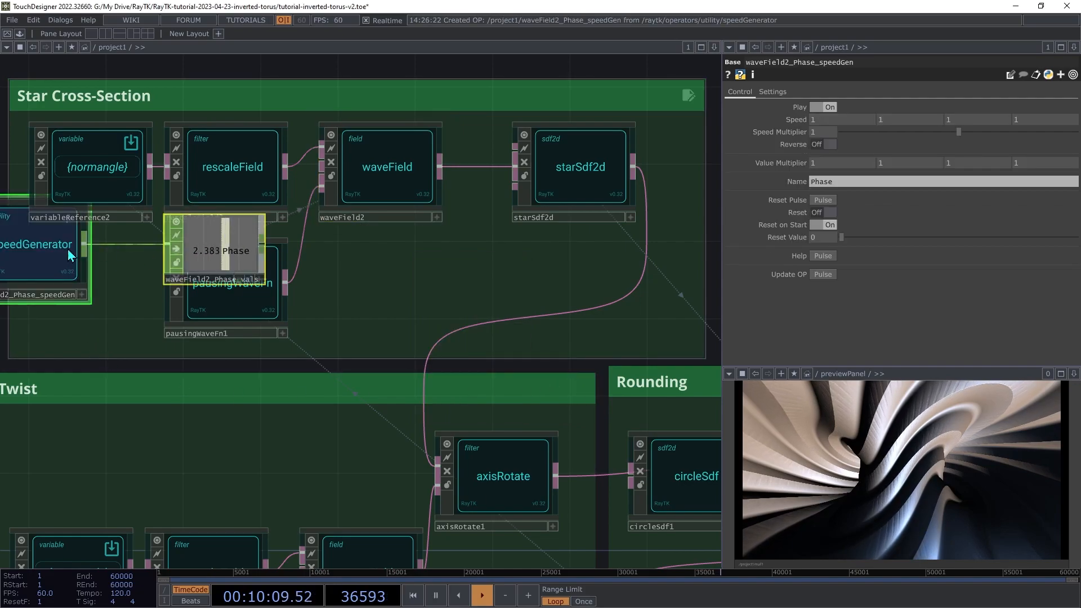
pyautogui.click(538, 289)
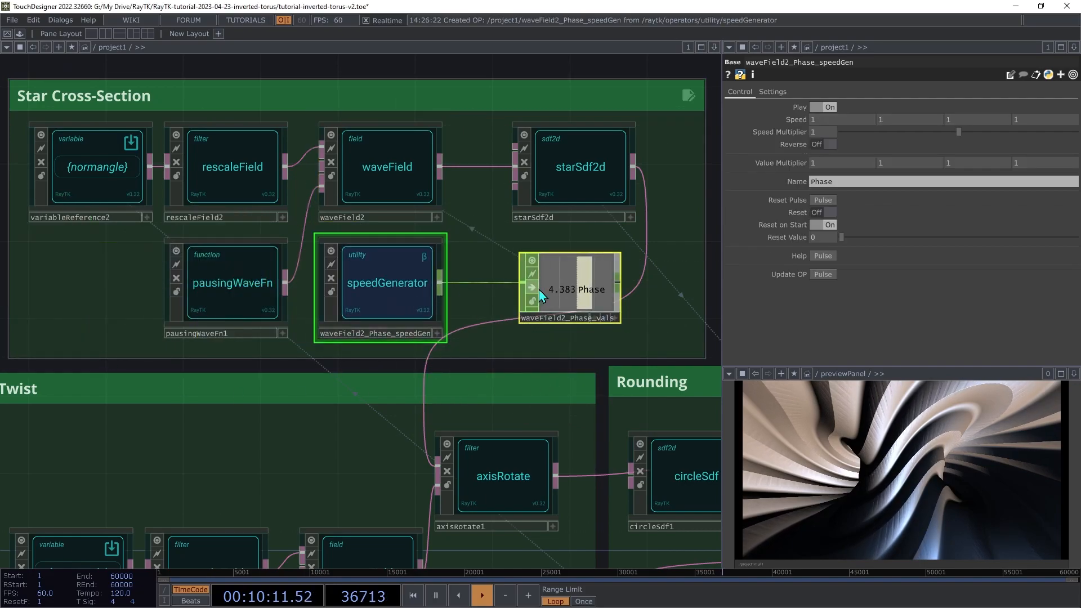
pyautogui.click(538, 289)
pyautogui.moveTo(570, 290); pyautogui.dragTo(544, 286)
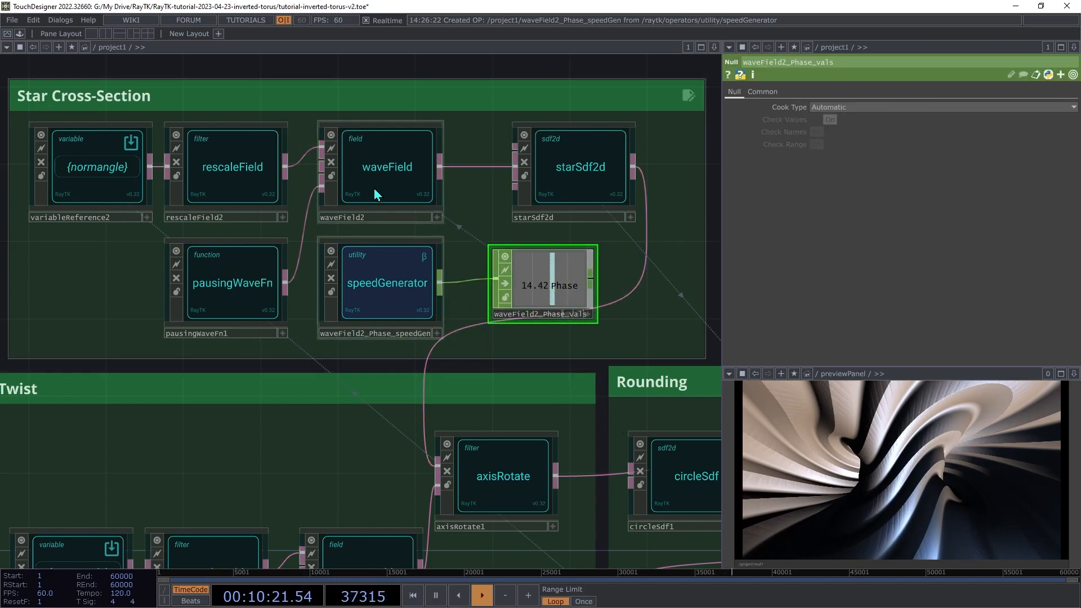
pyautogui.click(376, 194)
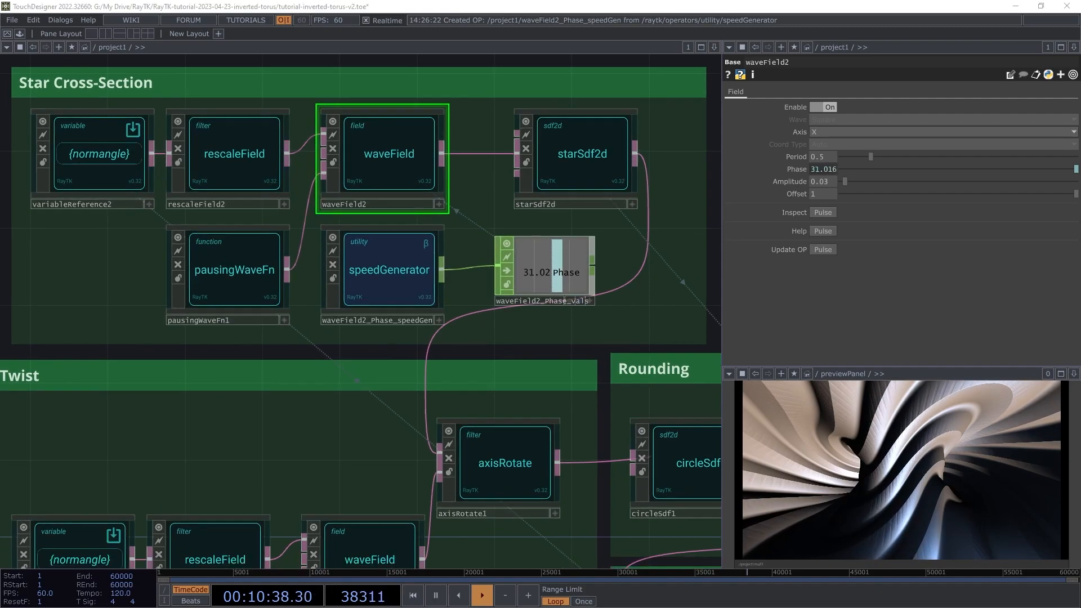
# Move the Twist group's normangle variable, rescaleField and waveField operators up together to free space beneath them.
pyautogui.moveTo(253, 451); pyautogui.dragTo(279, 266)
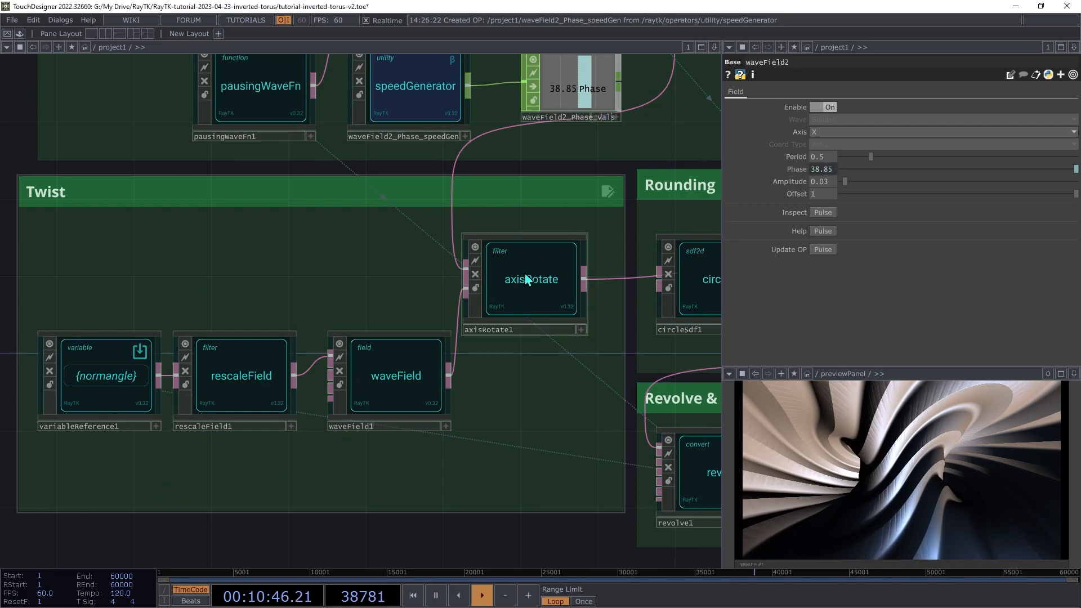
pyautogui.click(527, 278)
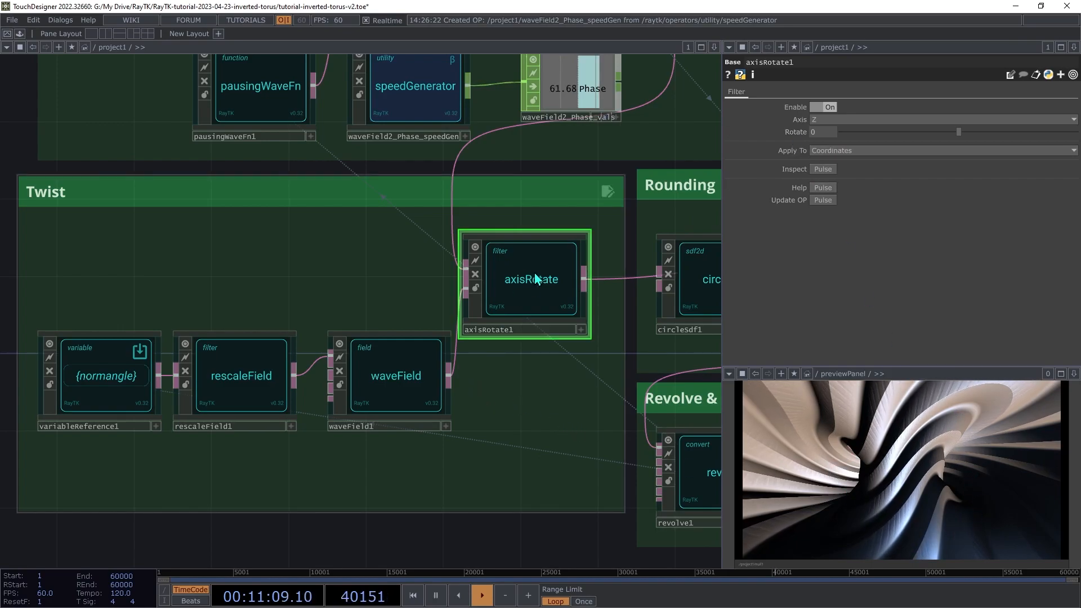
pyautogui.moveTo(429, 286); pyautogui.dragTo(89, 339)
# Animate axisRotate's Rotate parameter with speed, placing the speedGenerator and its values null in the lower part of the Twist group.
pyautogui.click(499, 269)
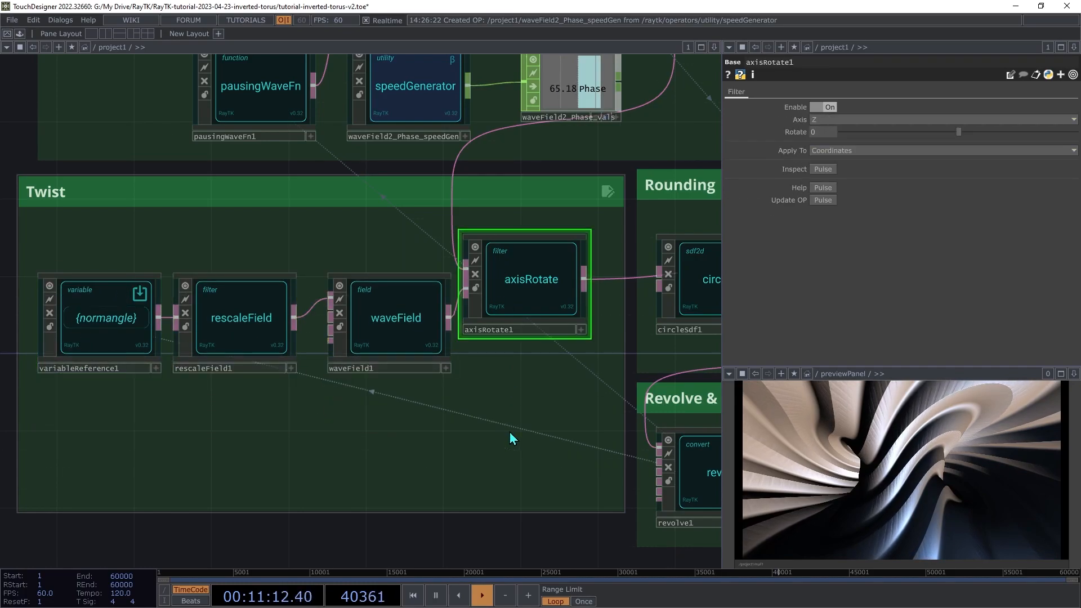
pyautogui.rightClick(447, 406)
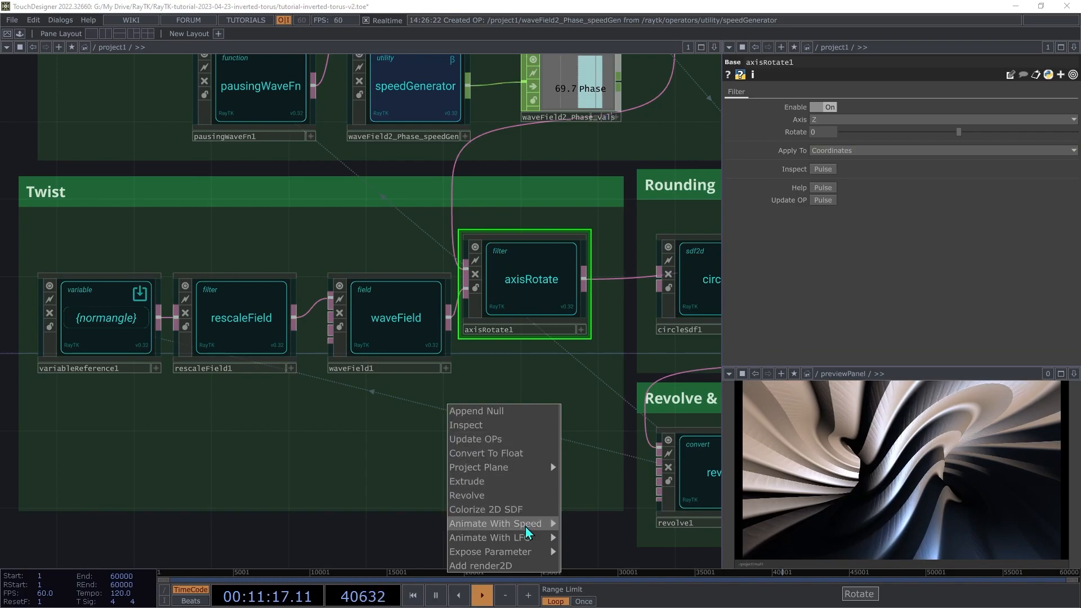
pyautogui.click(860, 593)
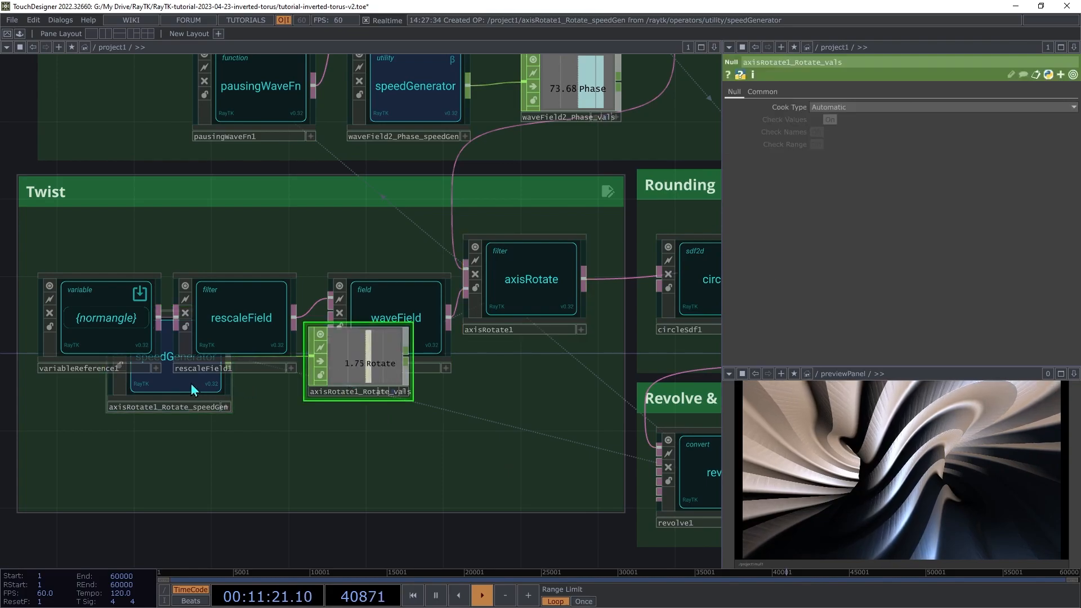
pyautogui.click(330, 448)
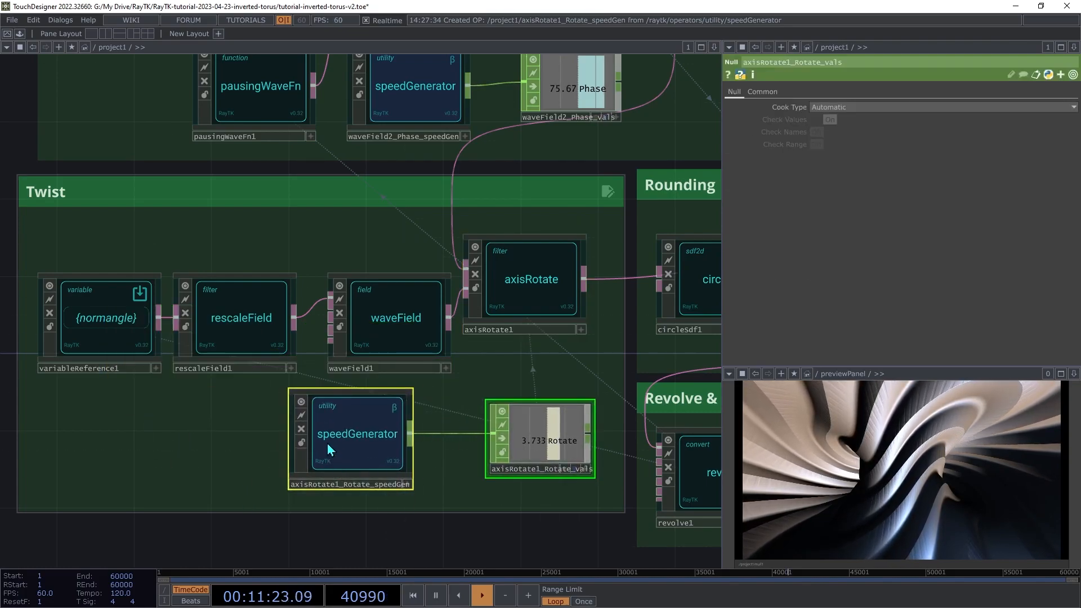
# Line up the Rotate speedGenerator beneath the Twist group's waveField and set its first Value Multiplier to 30.
pyautogui.click(329, 449)
pyautogui.moveTo(329, 449); pyautogui.dragTo(364, 446)
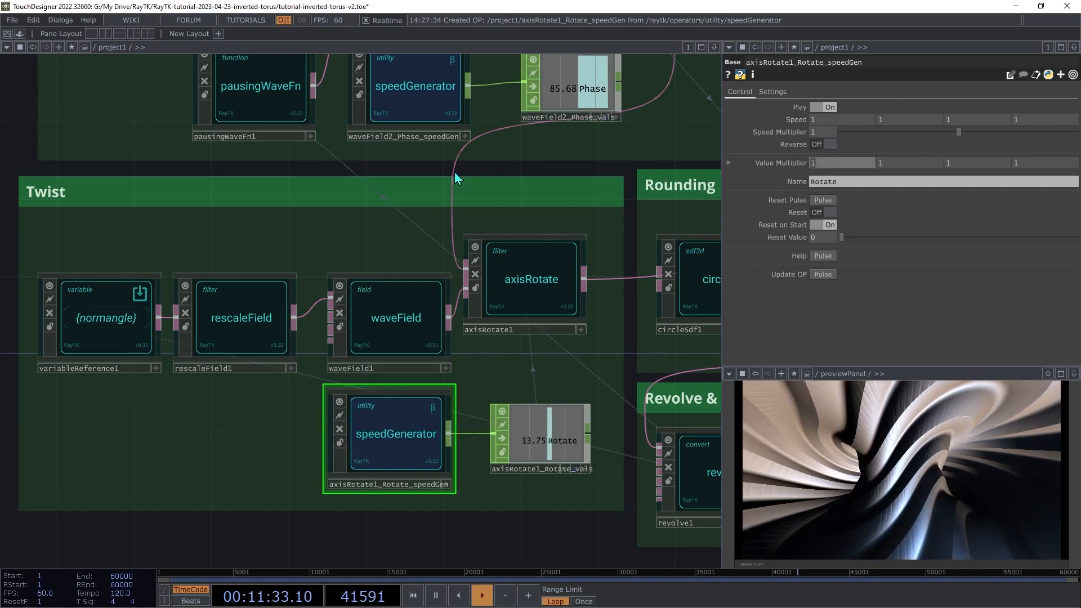
pyautogui.press('Tab')
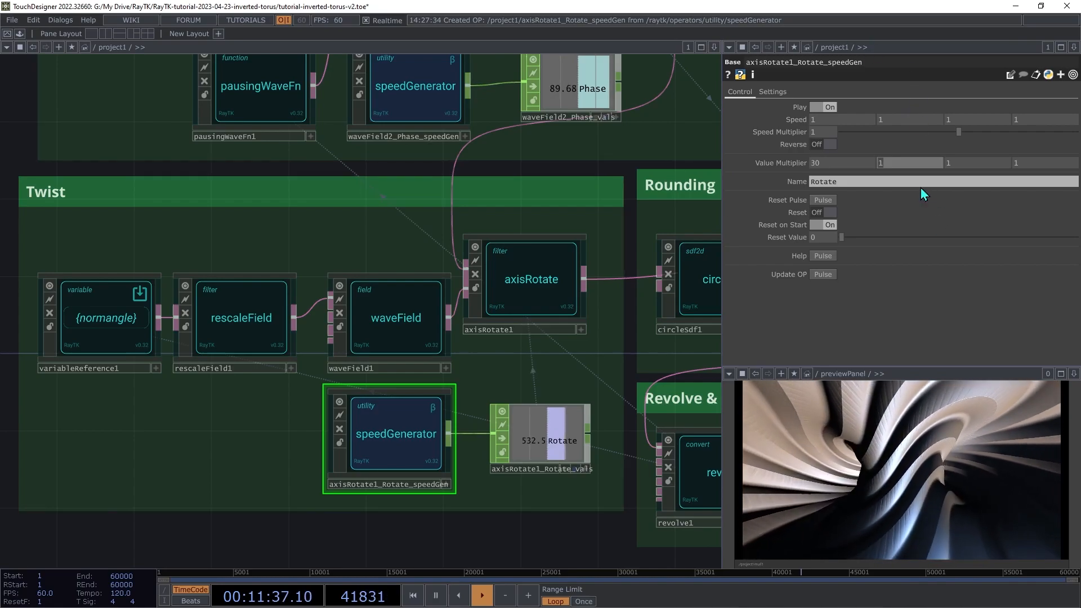
# Set the Speed Multiplier of axisRotate's Rotate speedGenerator to 0.3.
pyautogui.click(816, 132)
pyautogui.write('0.3')
pyautogui.press('Return')
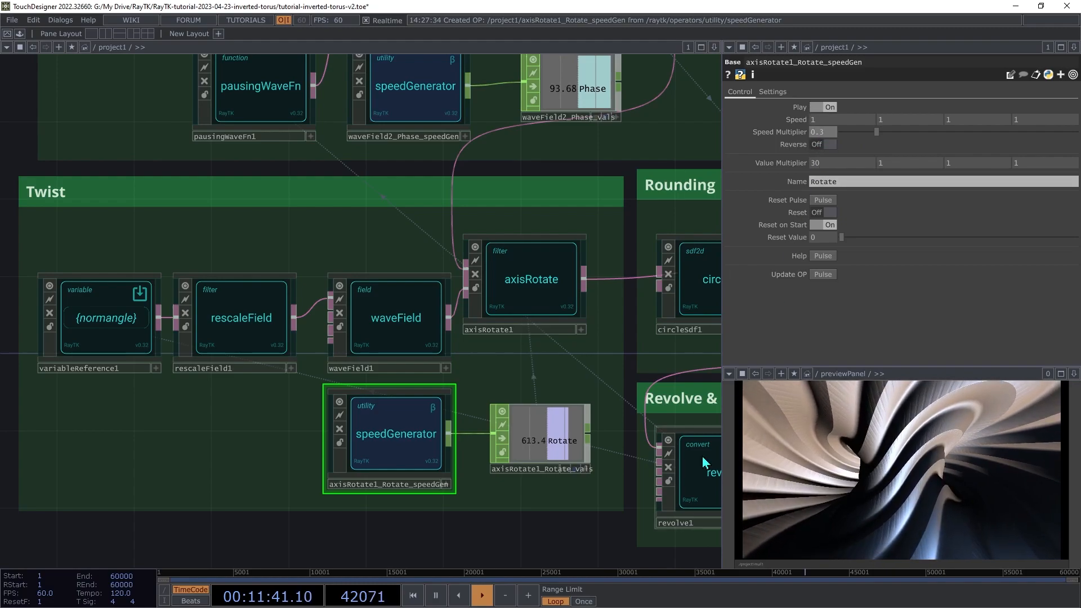
# Animate the Twist waveField's Phase with speed, placing the speedGenerator beneath the normangle variable and its values null beneath rescaleField.
pyautogui.click(390, 317)
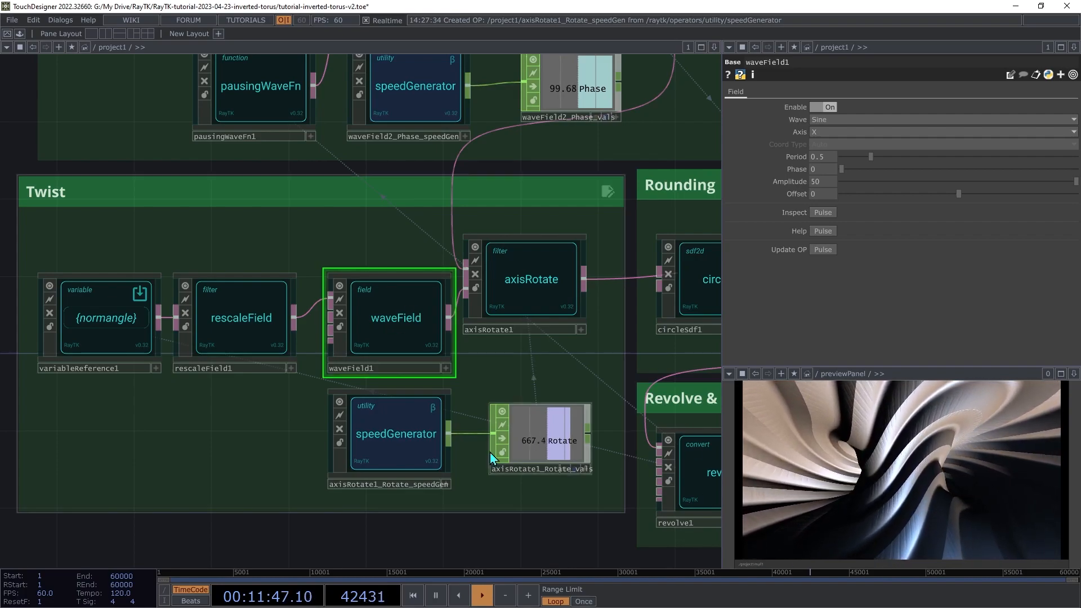
pyautogui.rightClick(88, 430)
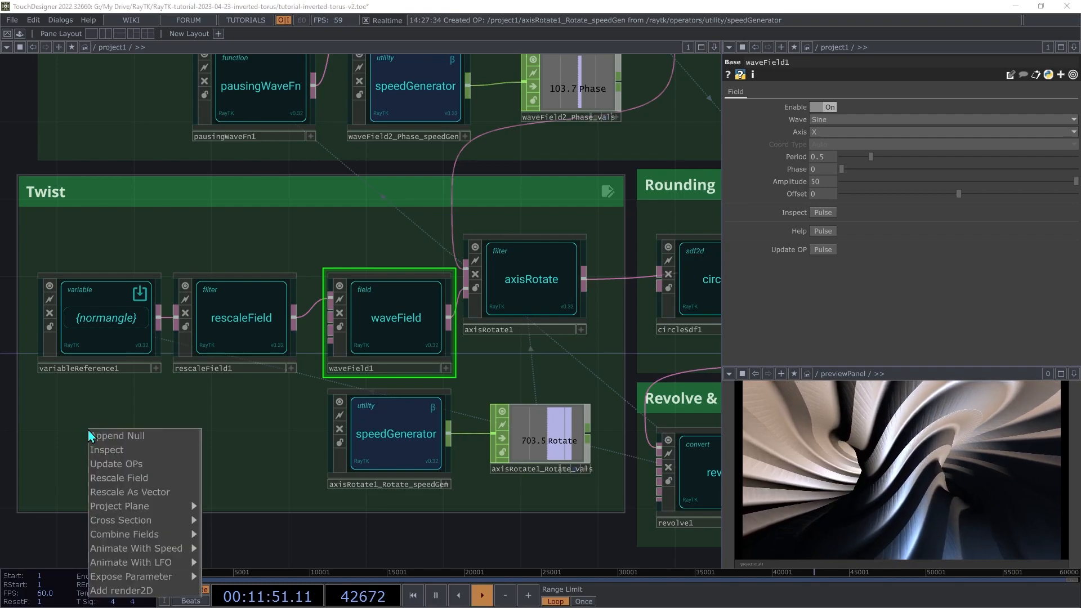
pyautogui.moveTo(186, 550)
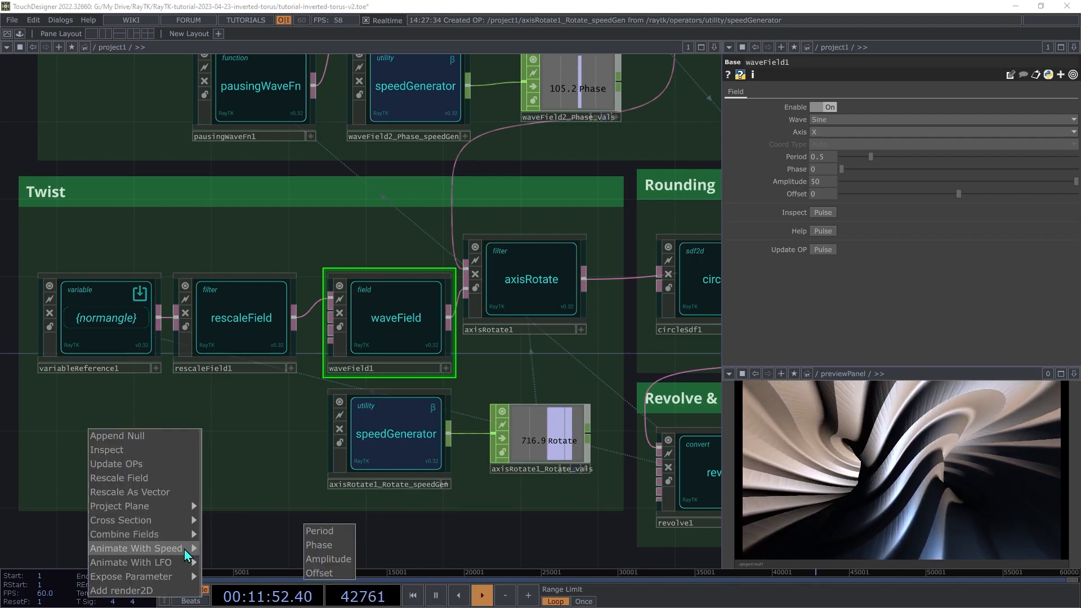
pyautogui.click(319, 544)
pyautogui.click(213, 415)
pyautogui.keyDown('shift'); pyautogui.click(63, 381); pyautogui.keyUp('shift')
pyautogui.moveTo(74, 374); pyautogui.dragTo(115, 406)
pyautogui.hotkey('ctrl', 'z')
pyautogui.moveTo(229, 404); pyautogui.dragTo(250, 440)
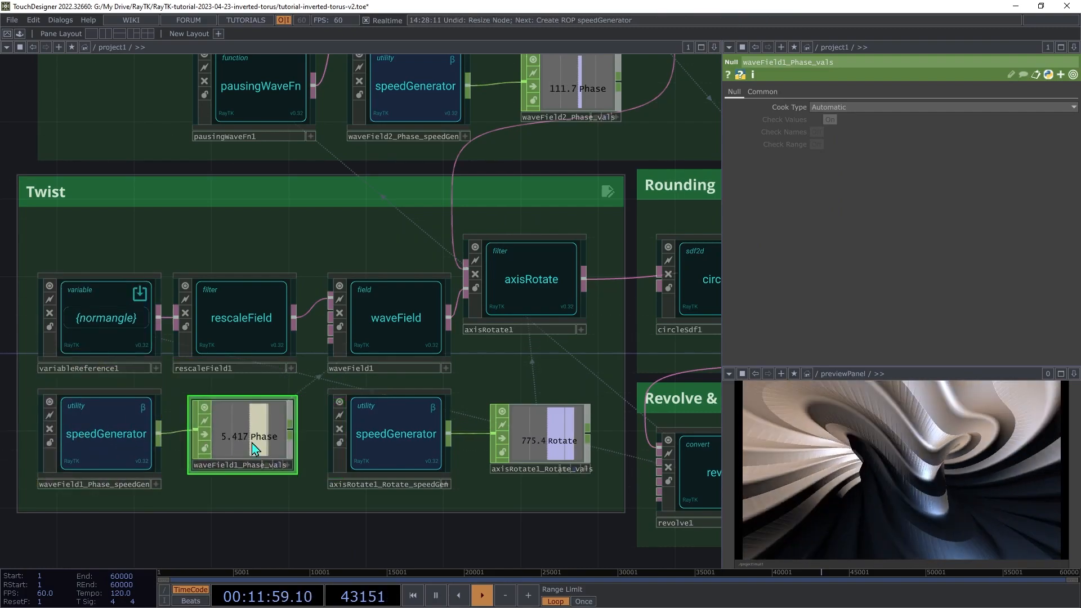
# Set the Twist waveField's Phase speedGenerator to a Speed Multiplier of 0.07 and turn on Reverse.
pyautogui.click(92, 438)
pyautogui.moveTo(887, 134); pyautogui.dragTo(871, 138)
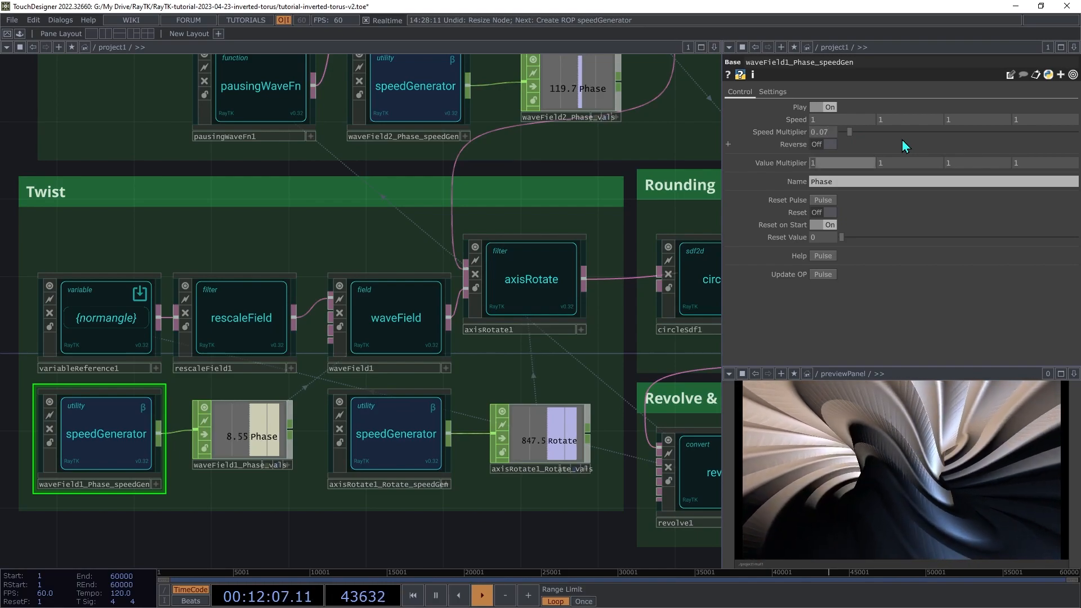
pyautogui.click(826, 144)
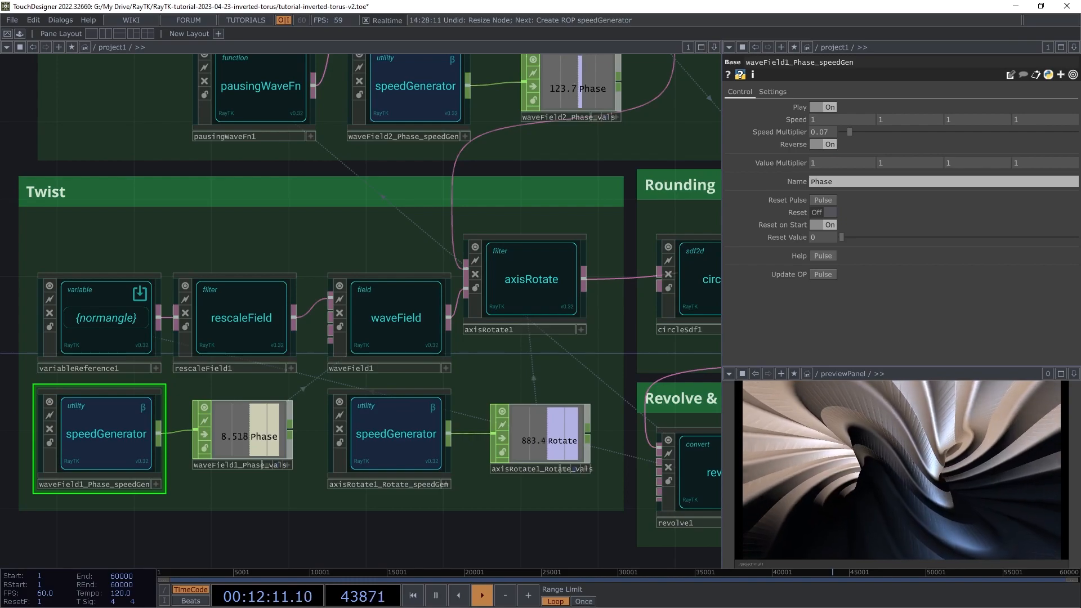
# Review the whole network's shape-building operators, examining the parameters of starSdf2d, revolve, combine, the Star Cross-Section waveField and invert.
pyautogui.press('h')
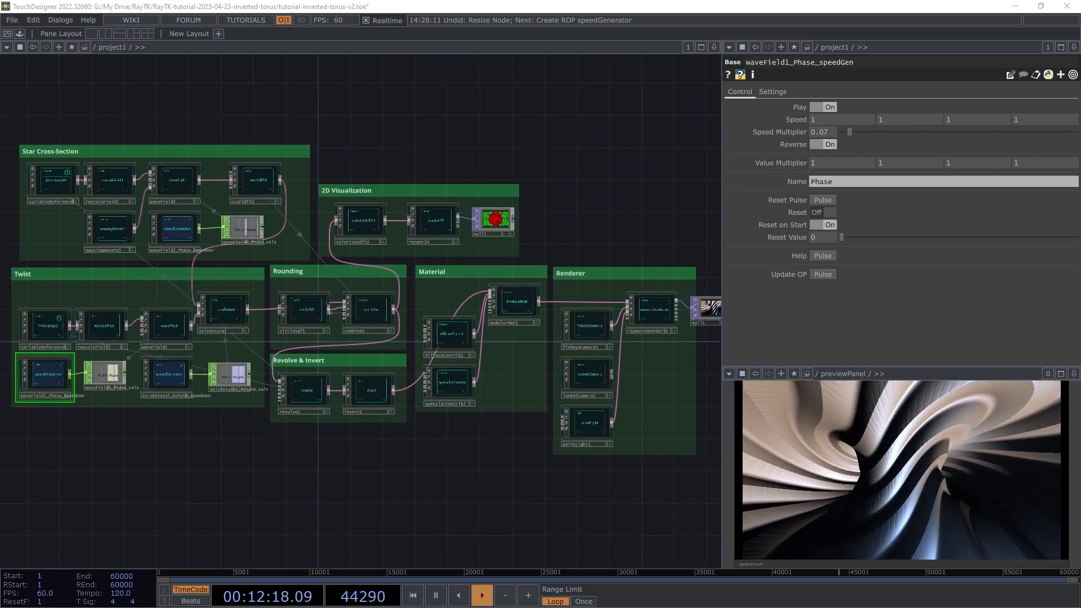
pyautogui.click(261, 186)
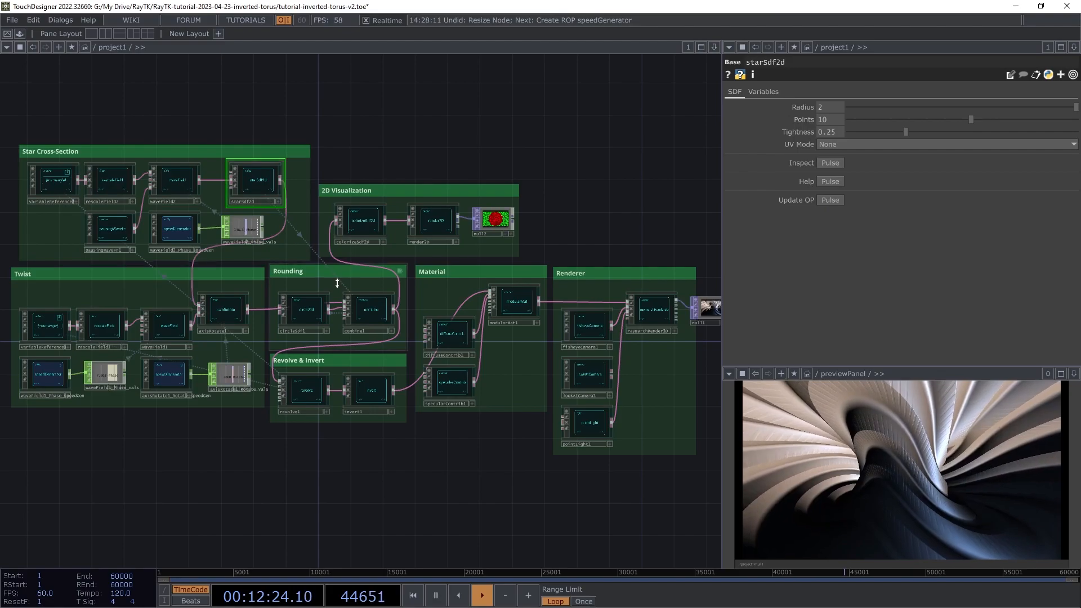
pyautogui.click(305, 394)
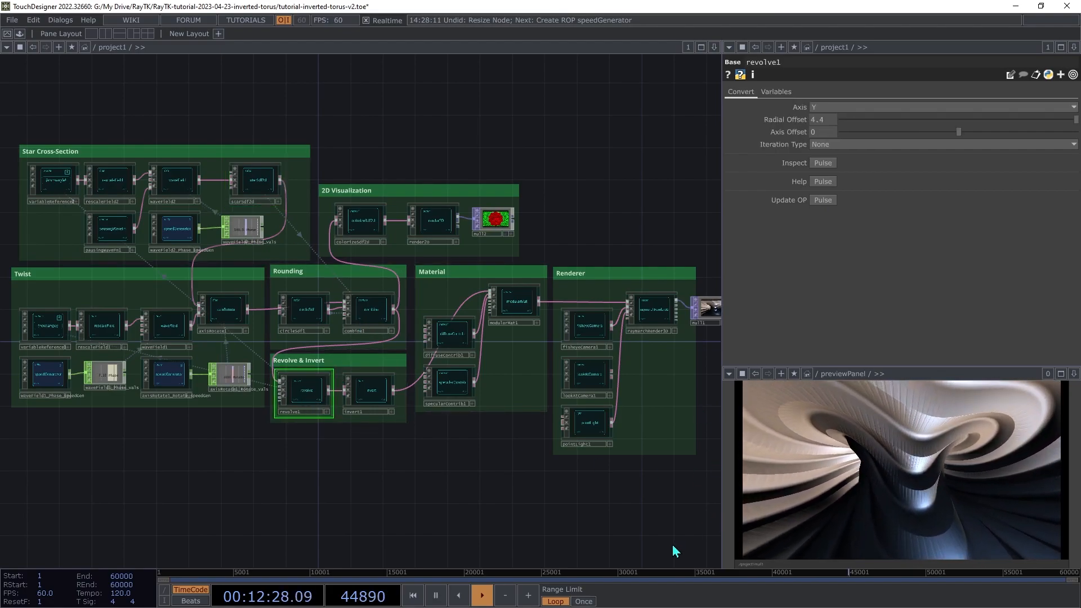
pyautogui.click(258, 184)
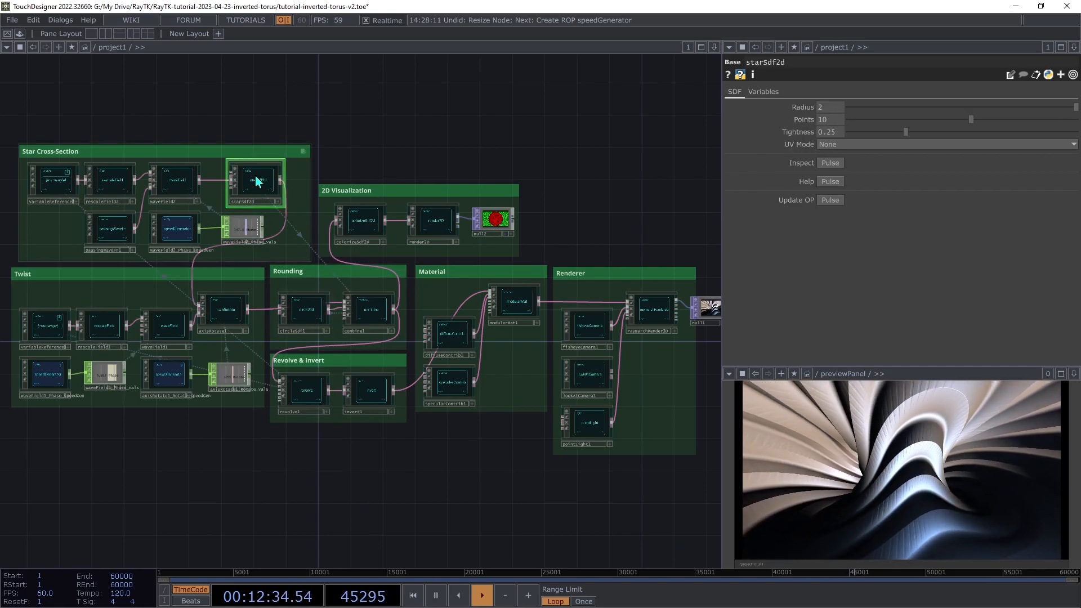
pyautogui.click(382, 314)
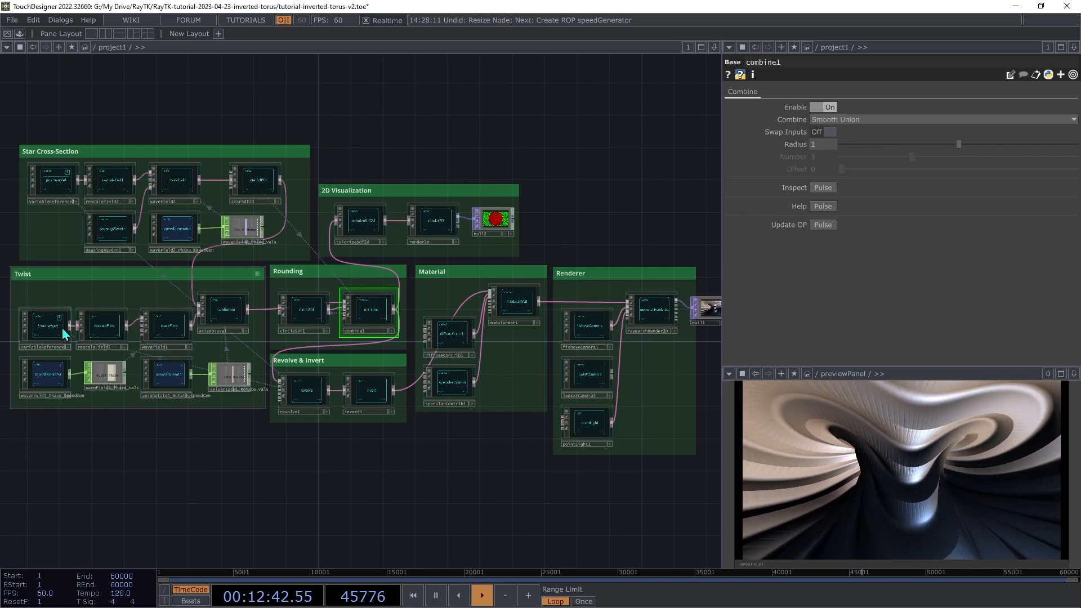
pyautogui.click(235, 316)
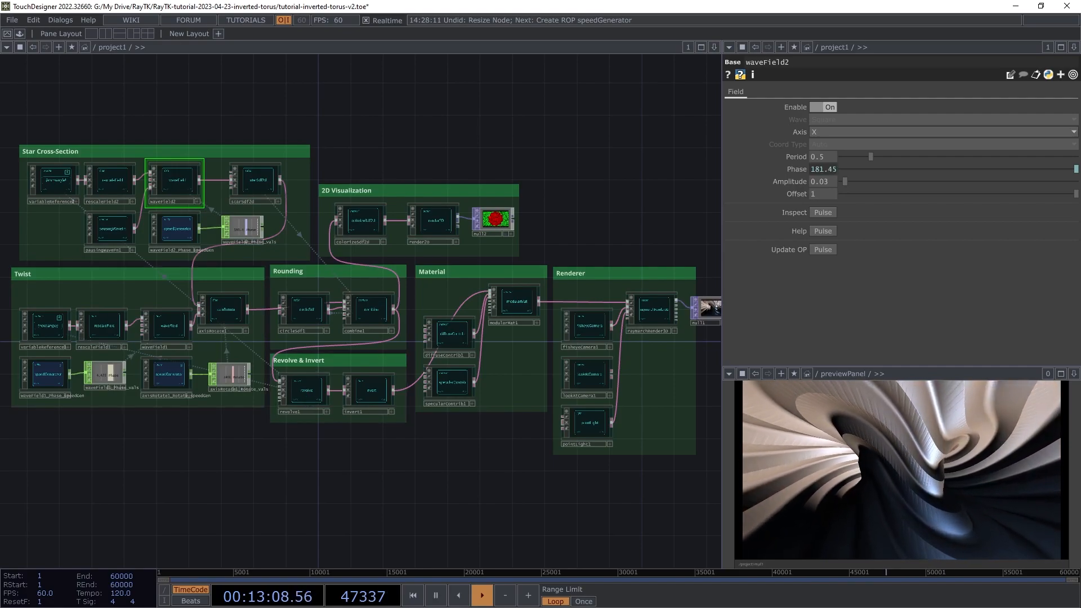
pyautogui.click(374, 390)
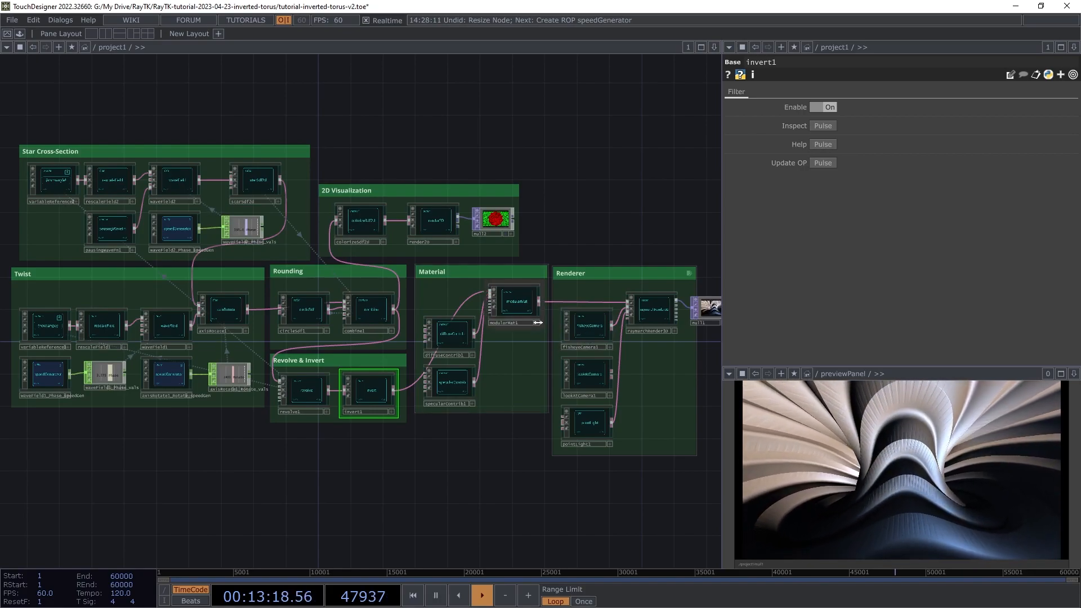
# Examine the parameters of modularMat, the diffuse and specular contributions and pointLight, and recheck combine, circleSdf and revolve.
pyautogui.click(523, 313)
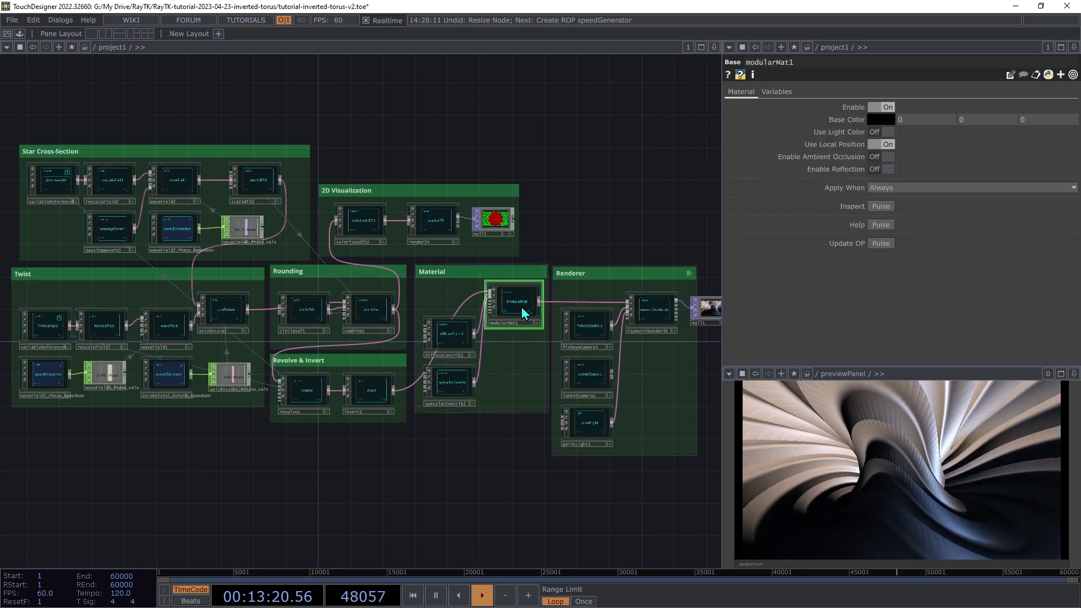
pyautogui.click(446, 335)
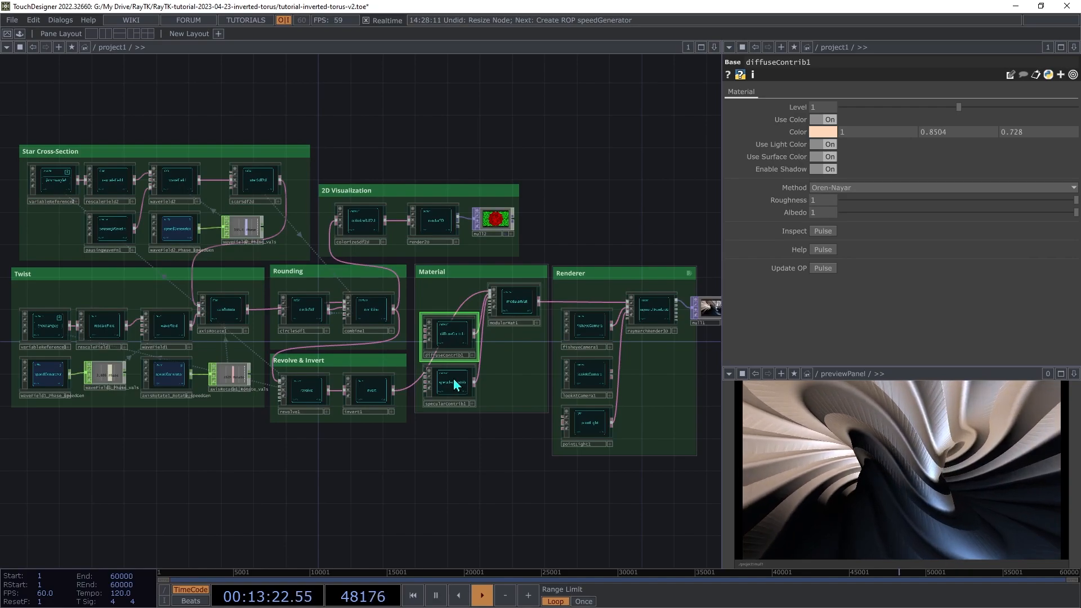
pyautogui.click(454, 385)
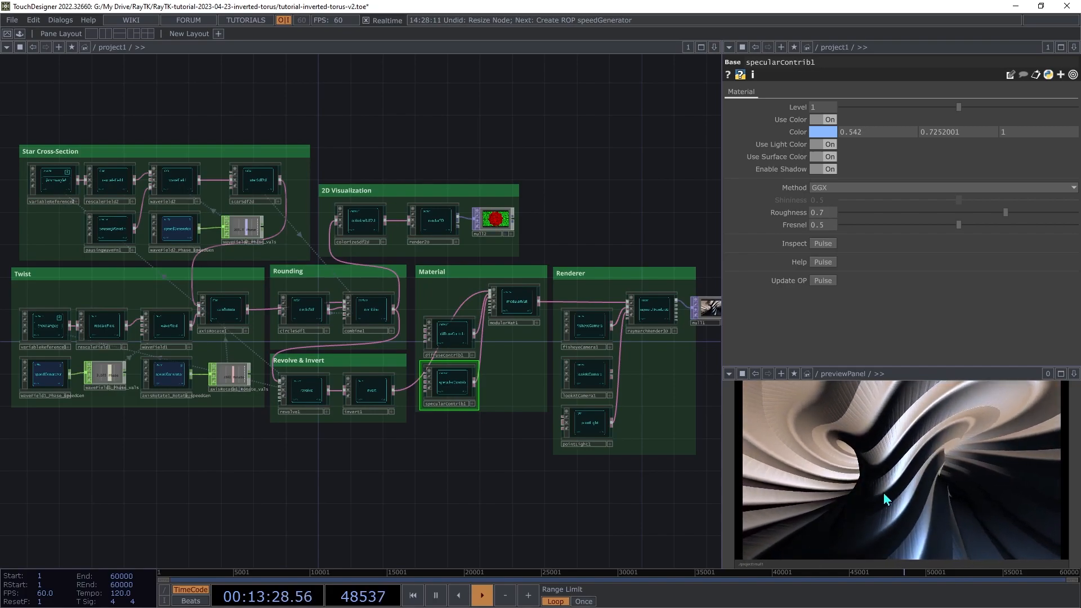
pyautogui.click(588, 429)
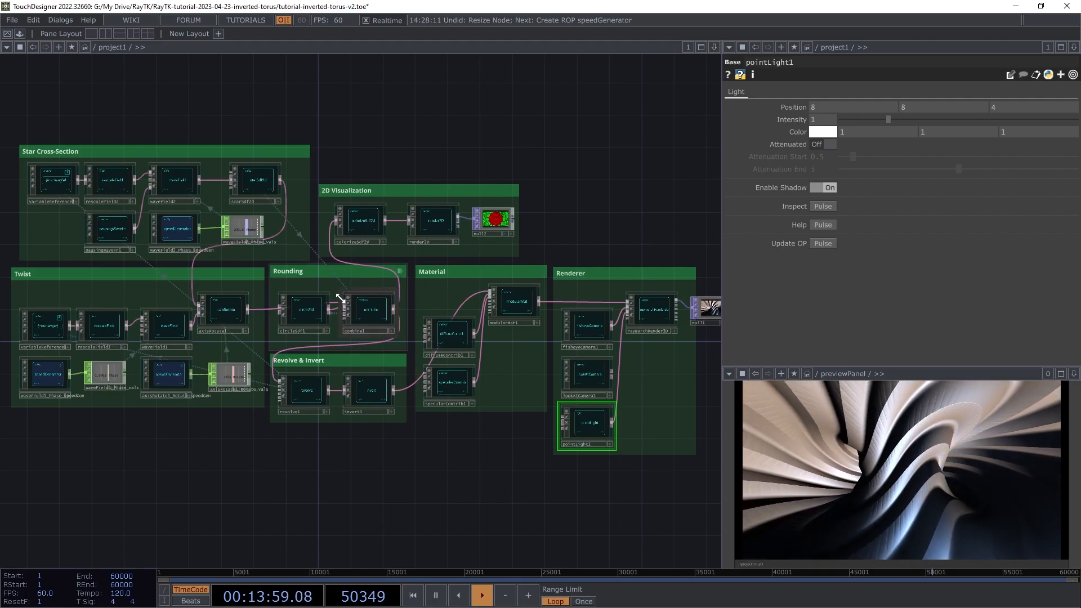
pyautogui.click(366, 309)
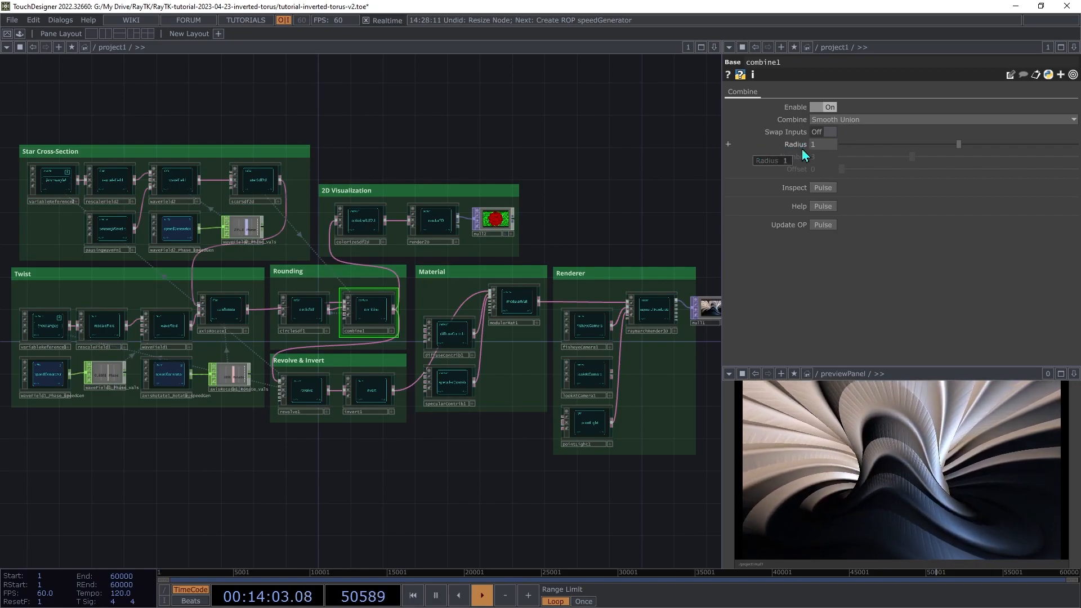
pyautogui.click(309, 317)
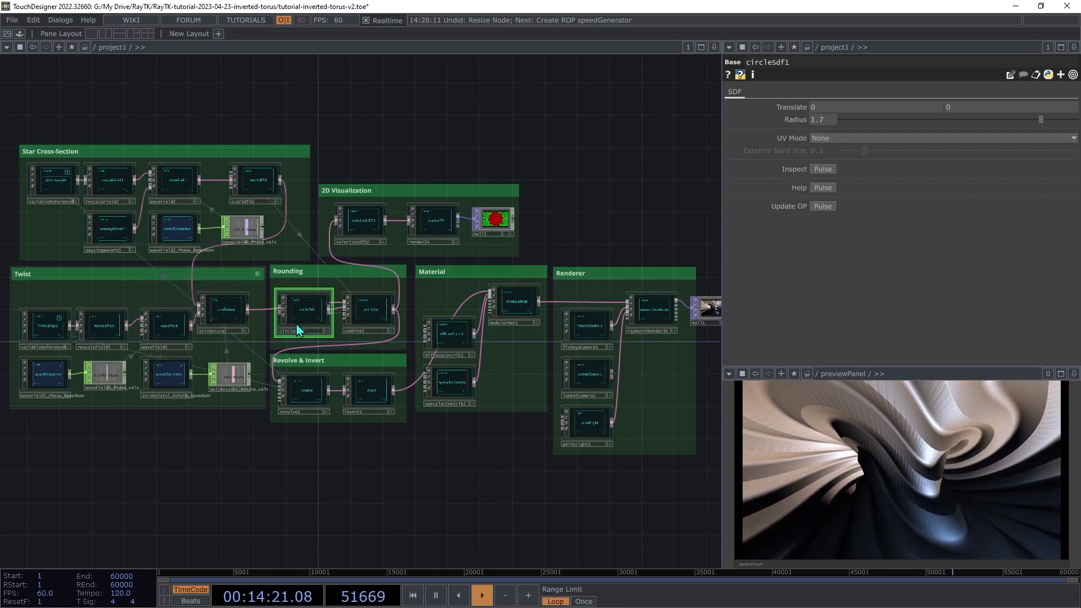
pyautogui.click(307, 394)
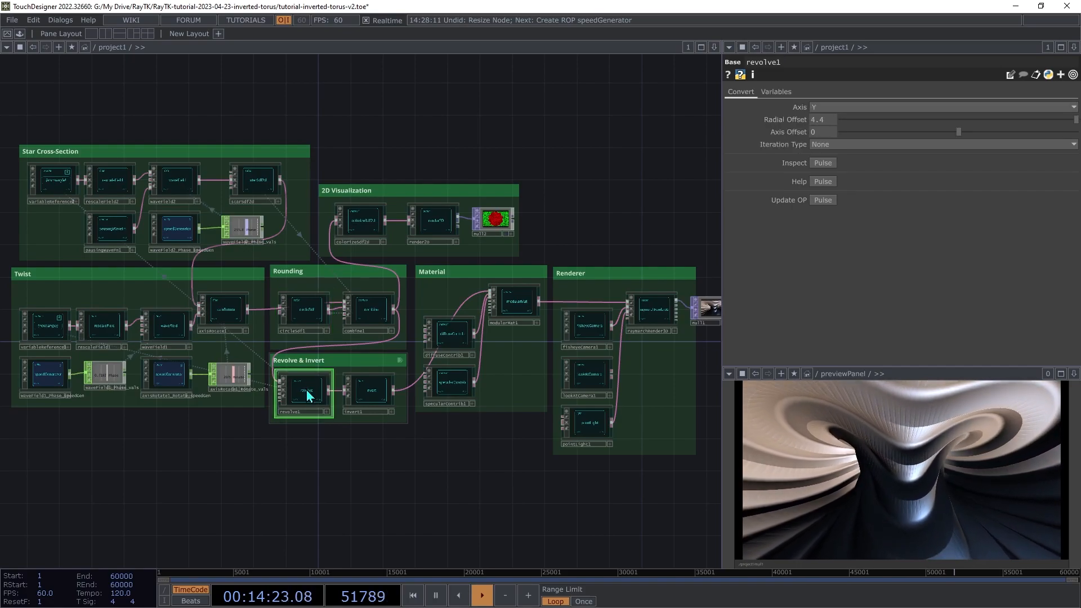